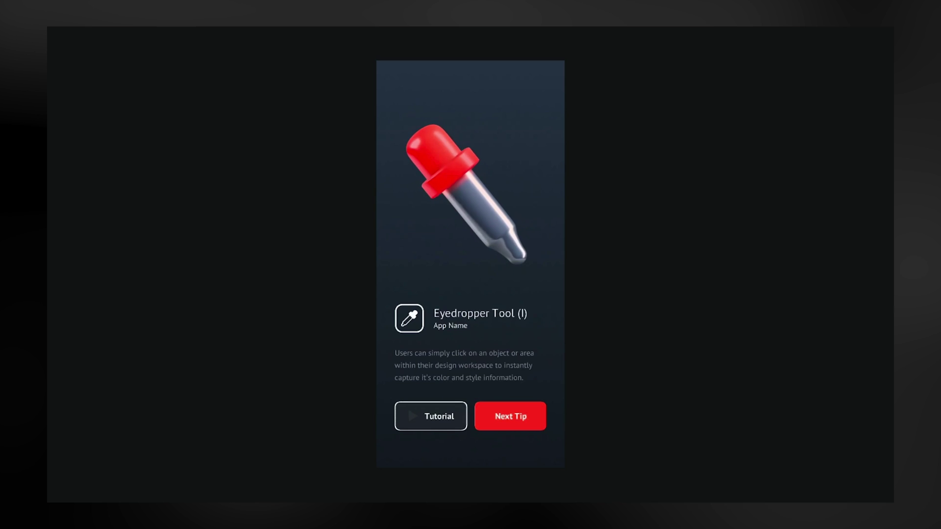
click(526, 413)
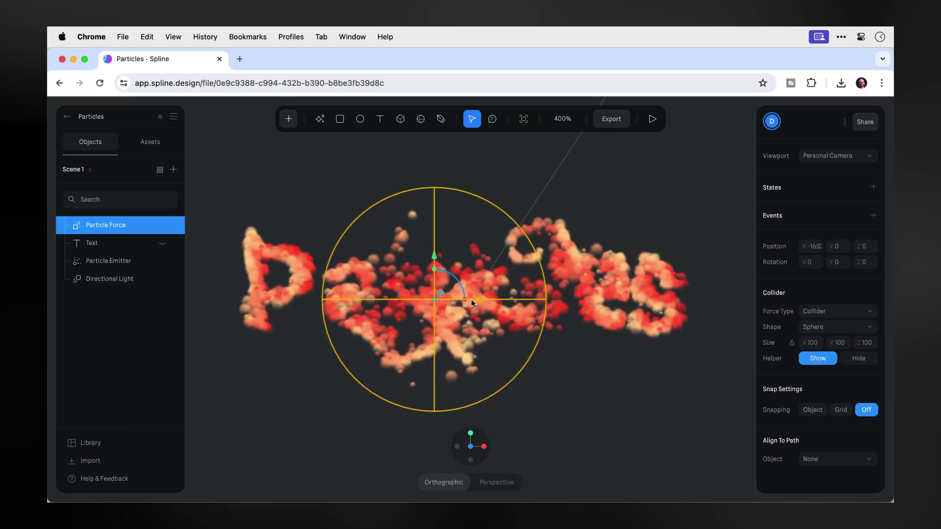
drag(478, 299, 514, 303)
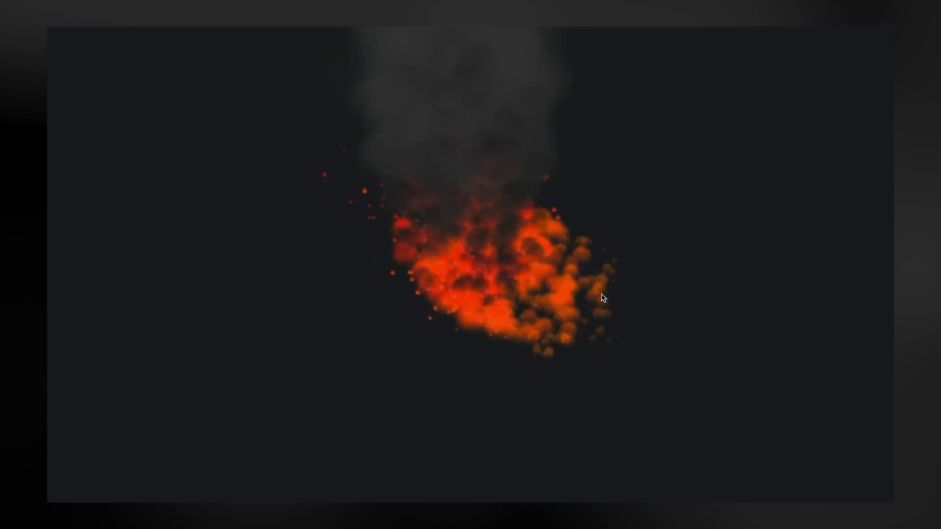
drag(599, 298, 731, 318)
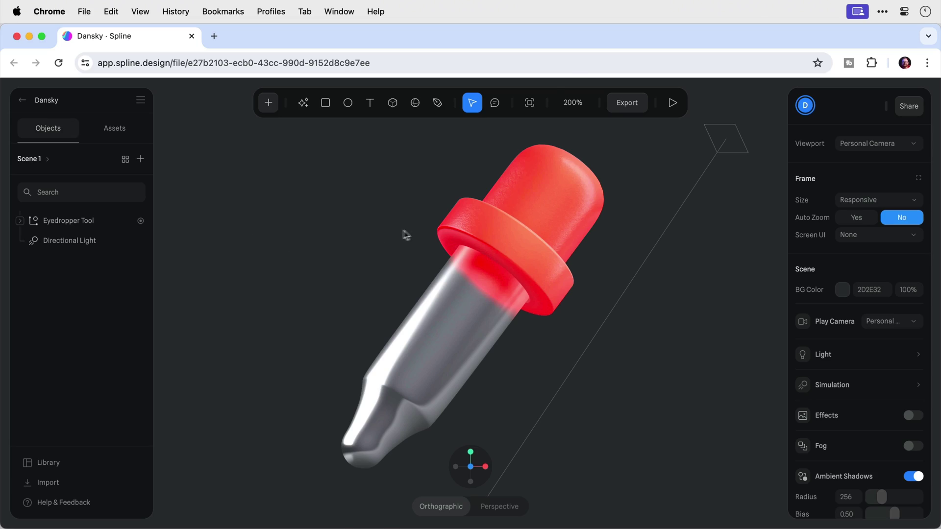
Step: Change the frame from responsive to a custom size of 393 by 852
click(862, 204)
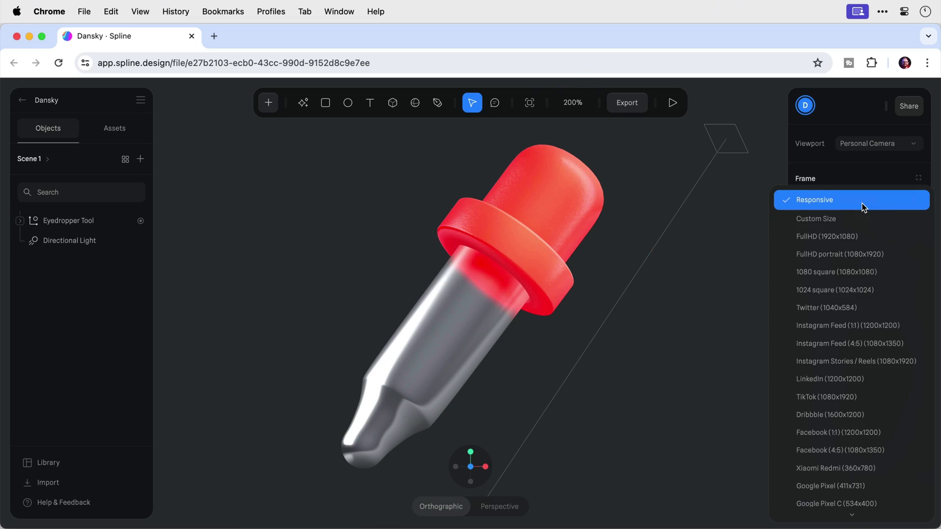
click(848, 221)
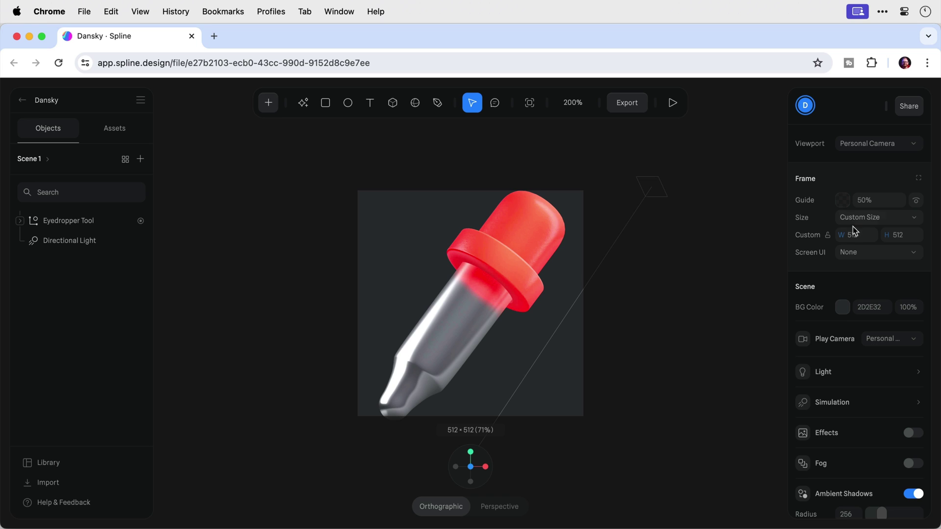
text(393)
key(Tab)
key(Return)
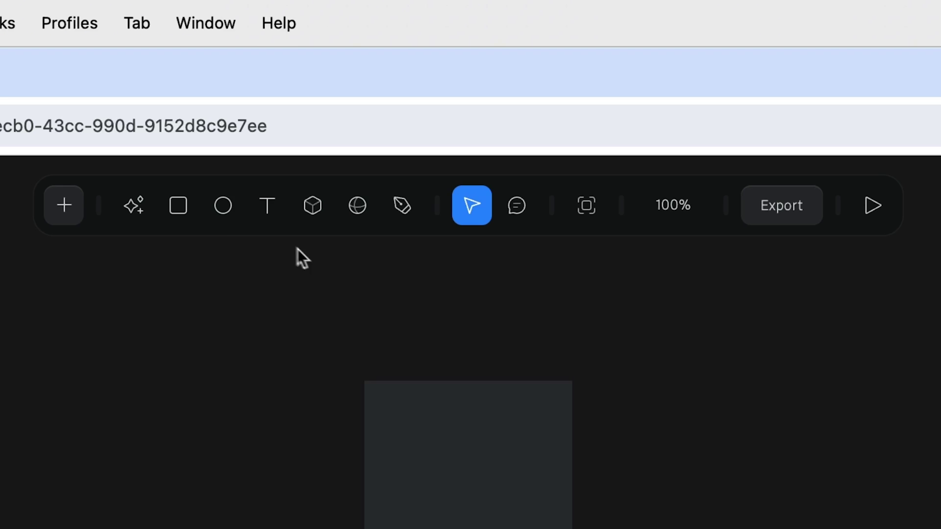
Step: Draw a rectangle about 428 by 760 over the frame as a background for the eyedropper
click(326, 104)
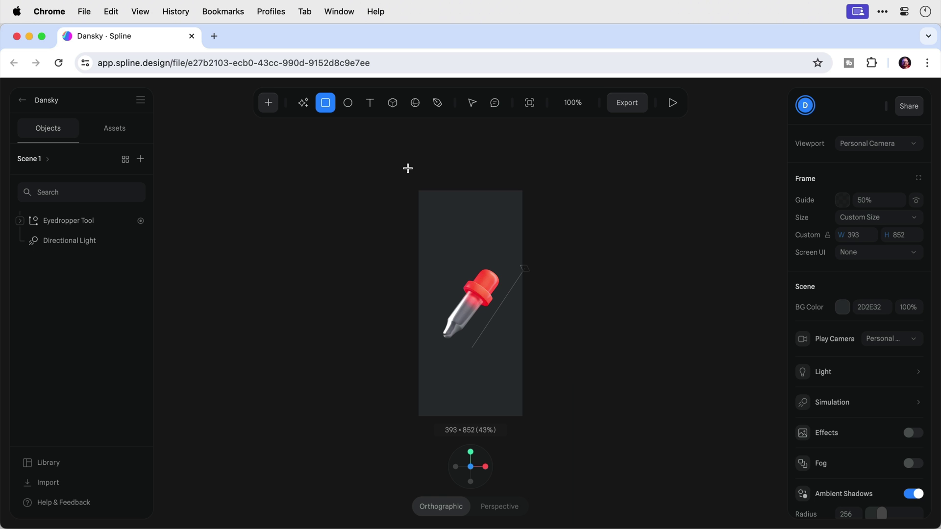
drag(344, 336, 569, 528)
drag(521, 370, 522, 371)
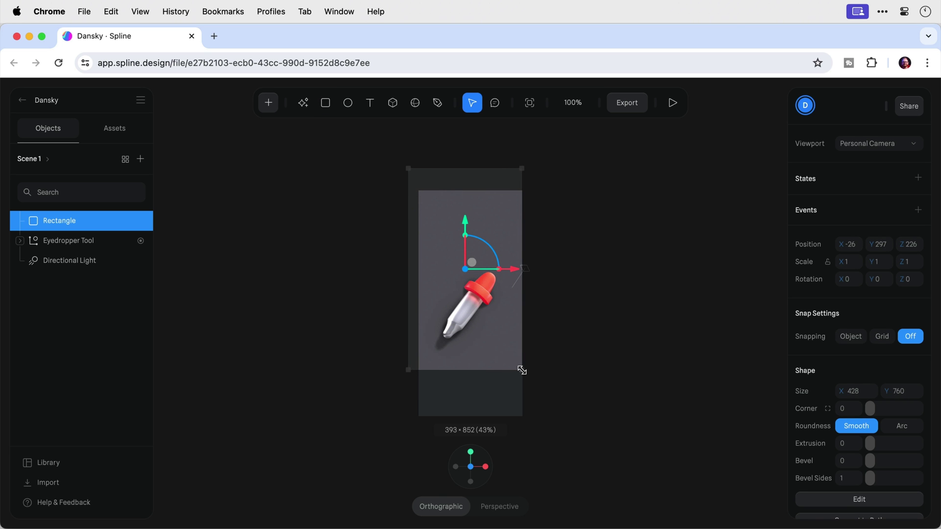
Step: Set the background rectangle's size to 393 by 852
click(864, 393)
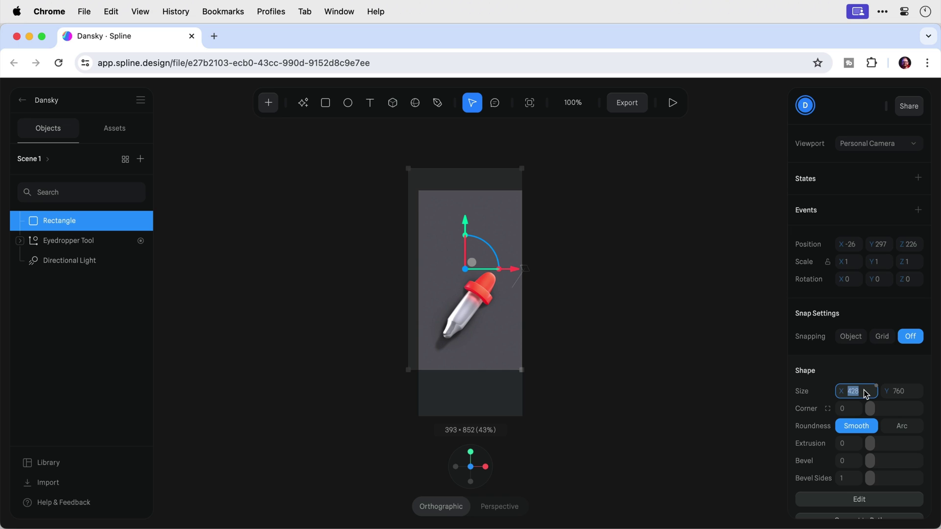
text(393)
key(Return)
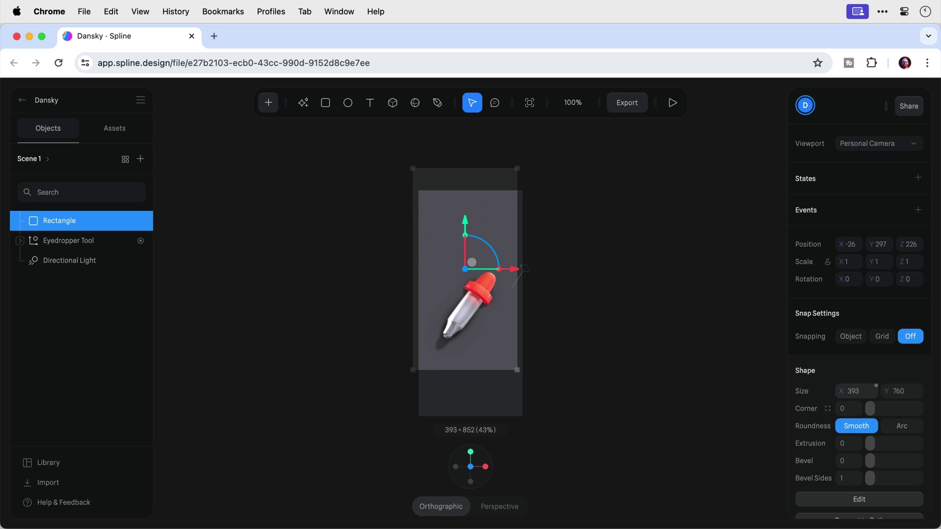
click(902, 391)
text(852)
key(Return)
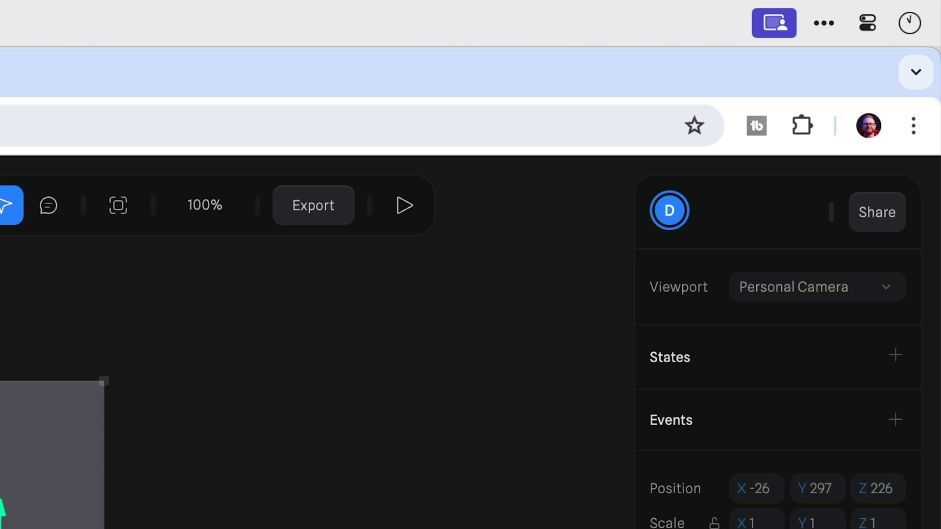
Step: Deselect the rectangle and hide the frame guide
key(Escape)
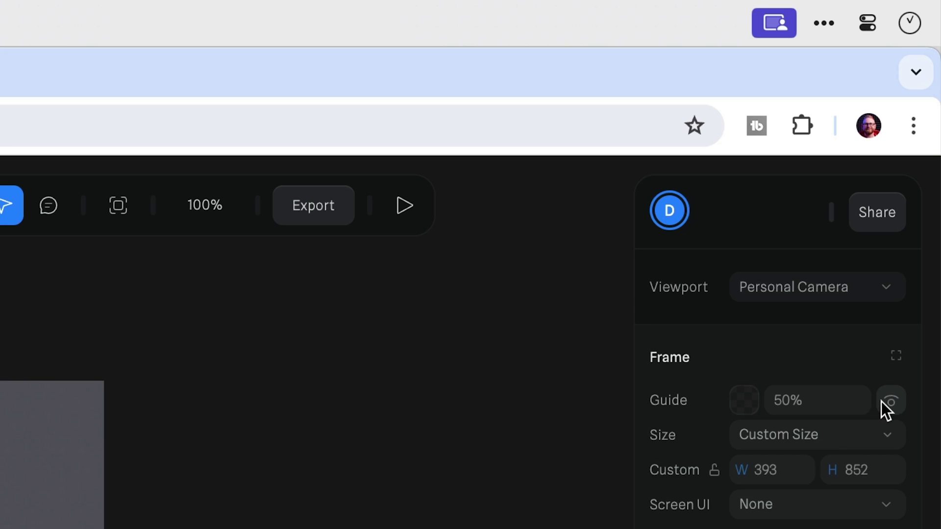
click(911, 201)
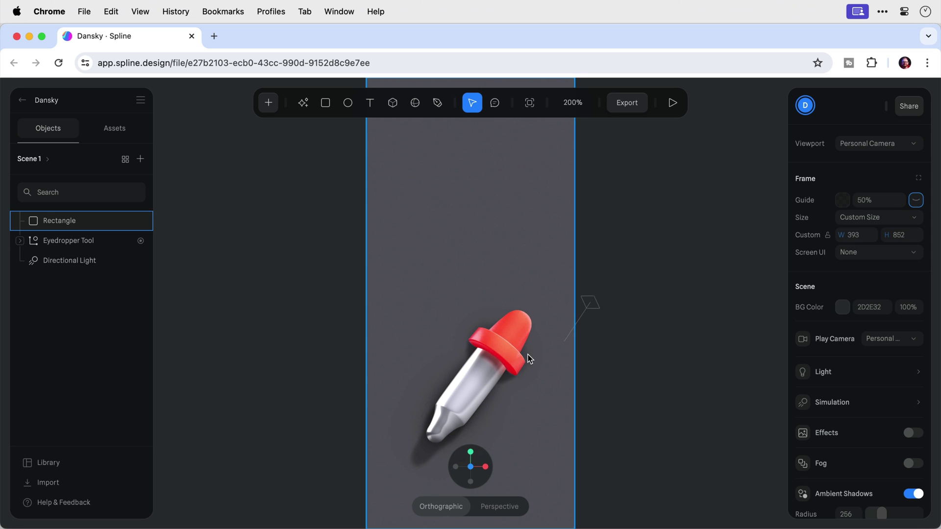
Step: Group the eyedropper and move the group in front of the background rectangle, to about X -30, Y 393, Z 319
drag(529, 359, 560, 377)
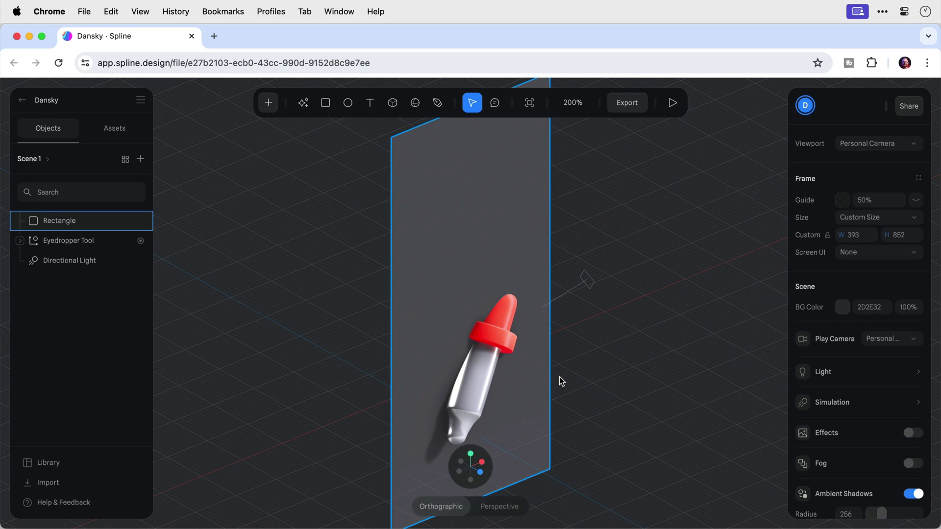
click(499, 340)
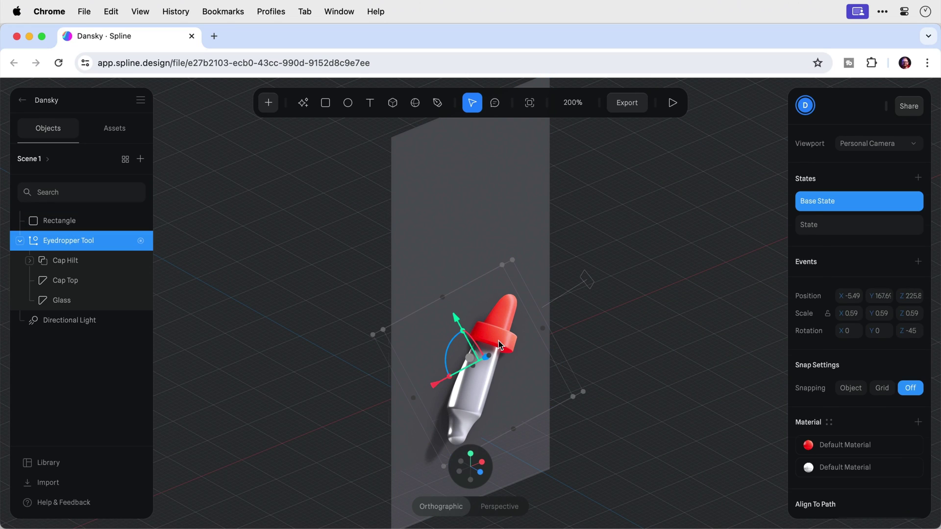
key(super+g)
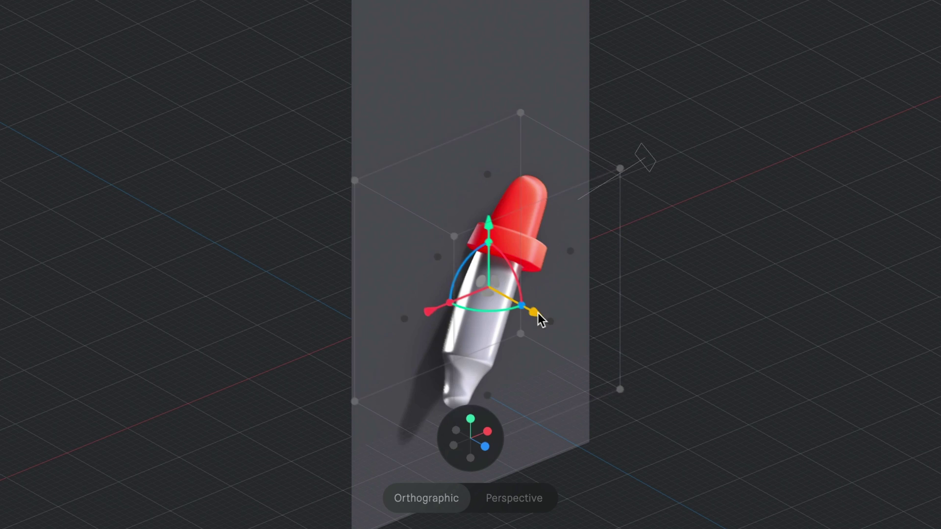
drag(538, 314, 581, 328)
drag(533, 255, 533, 94)
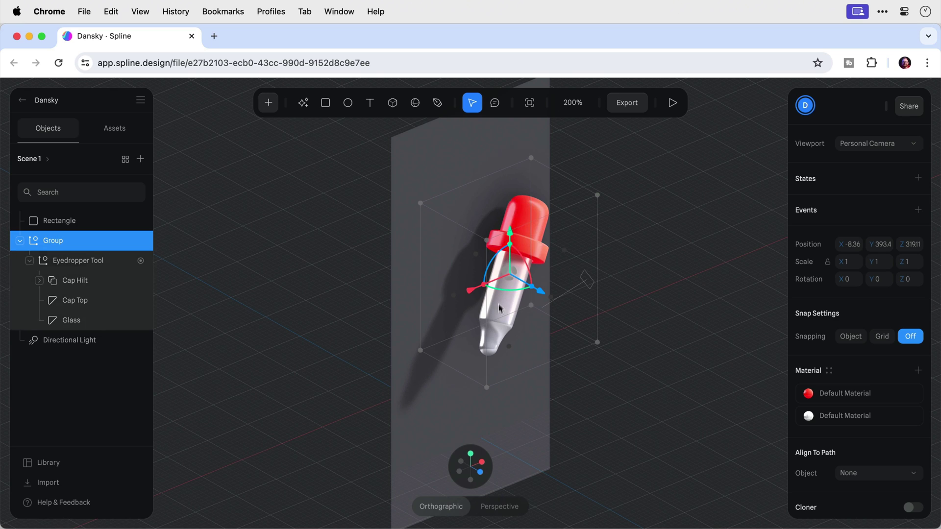
click(484, 473)
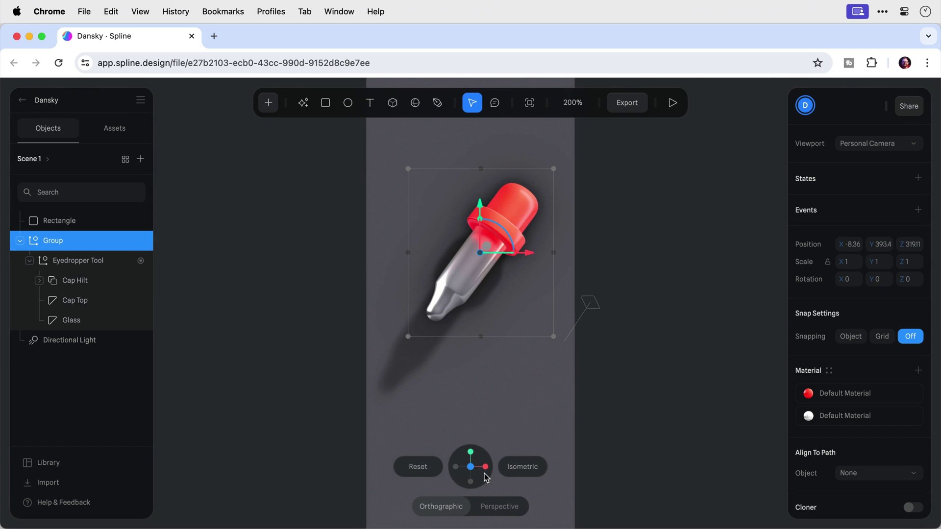
drag(528, 255, 519, 258)
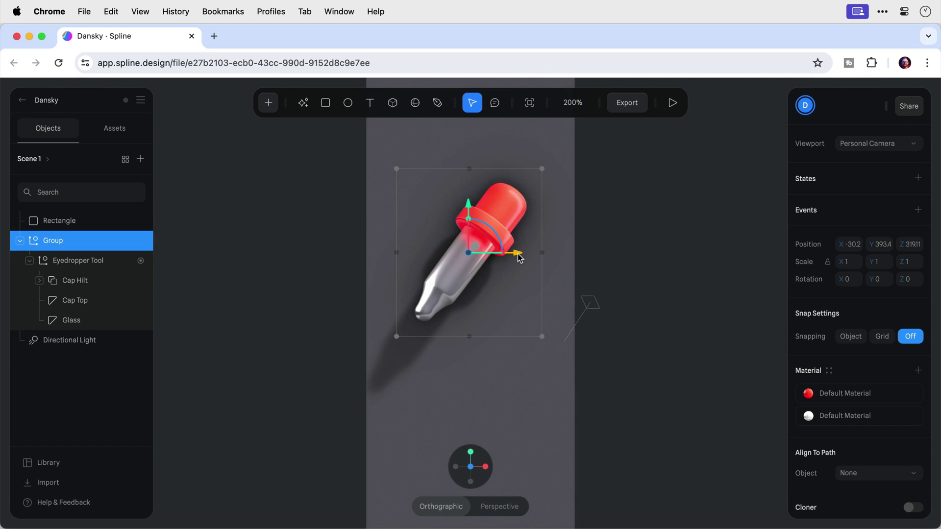
Step: Stop the background rectangle from receiving shadows
click(549, 275)
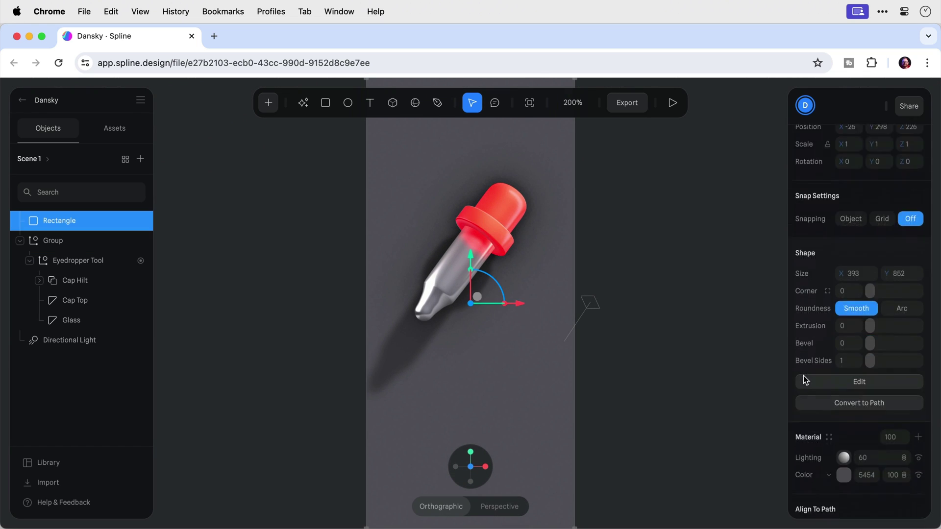
scroll(803, 376, down, 5)
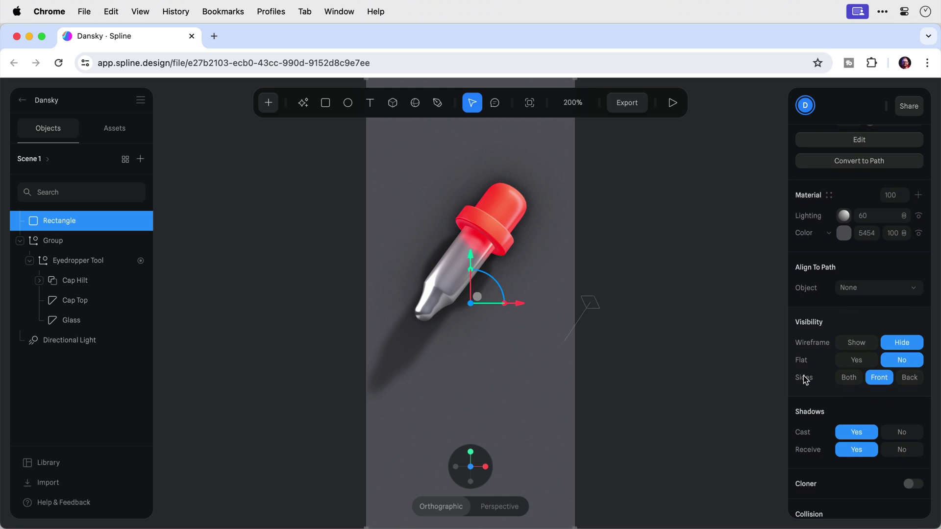
click(907, 450)
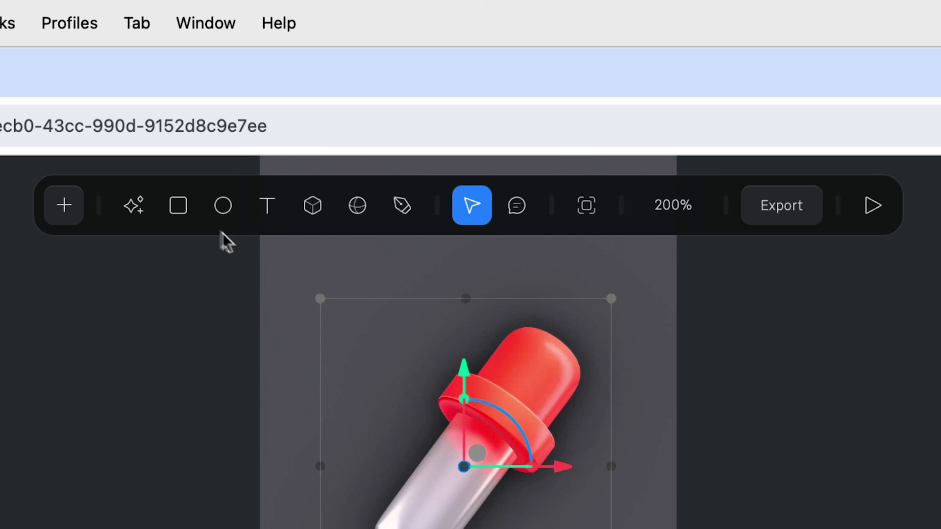
Step: Draw a button rectangle about 194 by 70 below the eyedropper
click(327, 104)
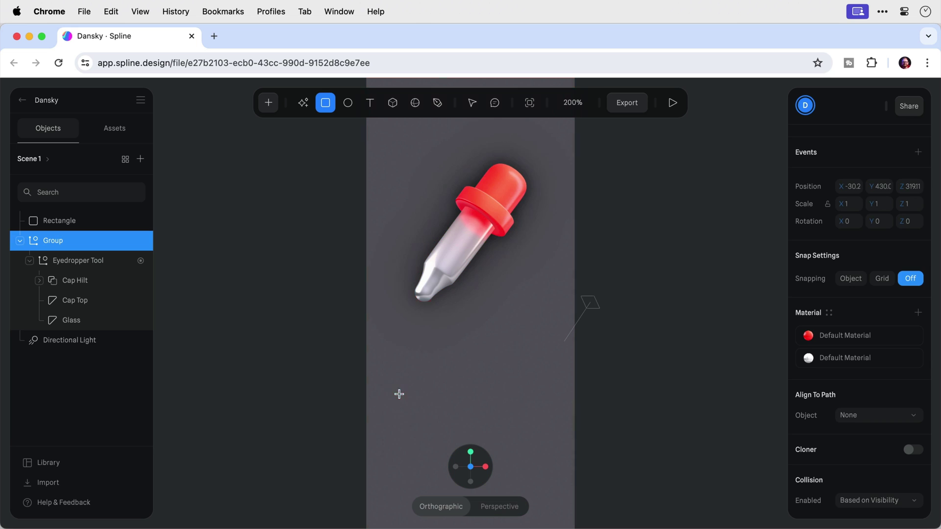
drag(399, 393, 491, 470)
drag(531, 417, 546, 384)
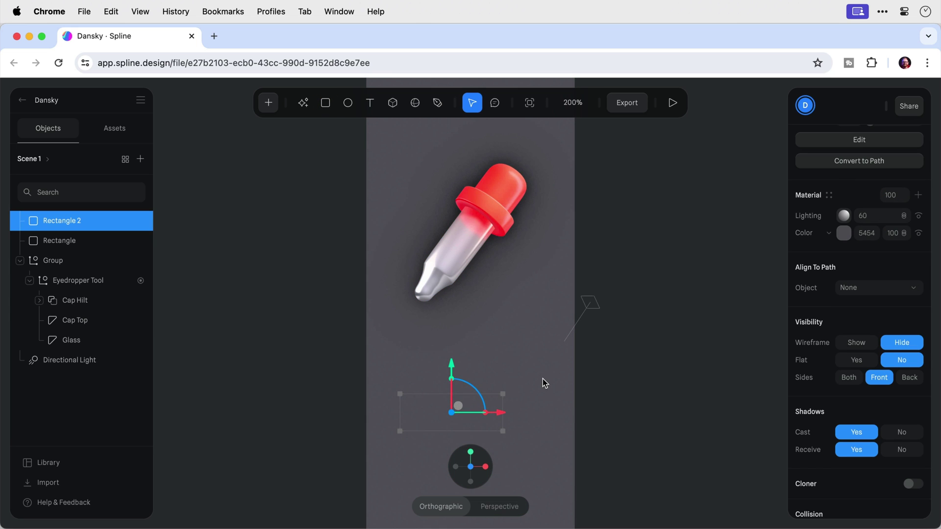
Step: Set the button rectangle's material color to the red ff412d
click(847, 240)
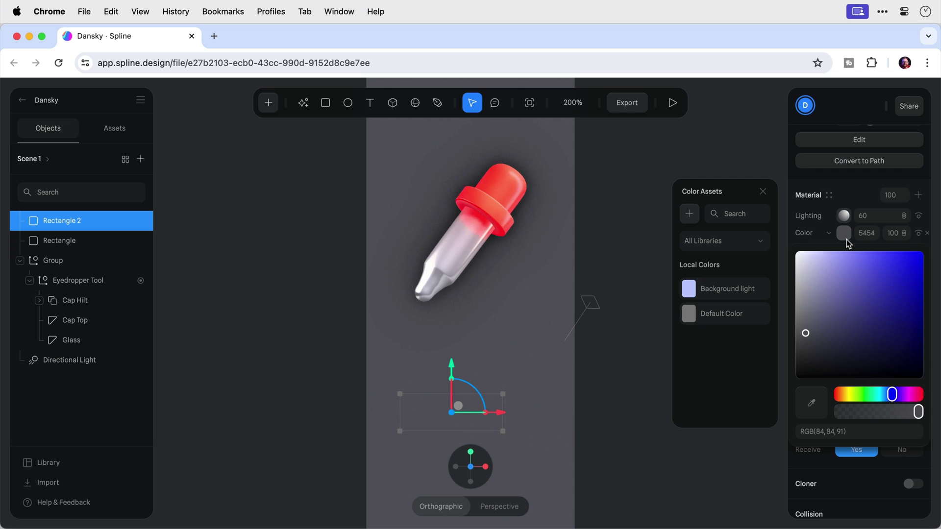
click(847, 433)
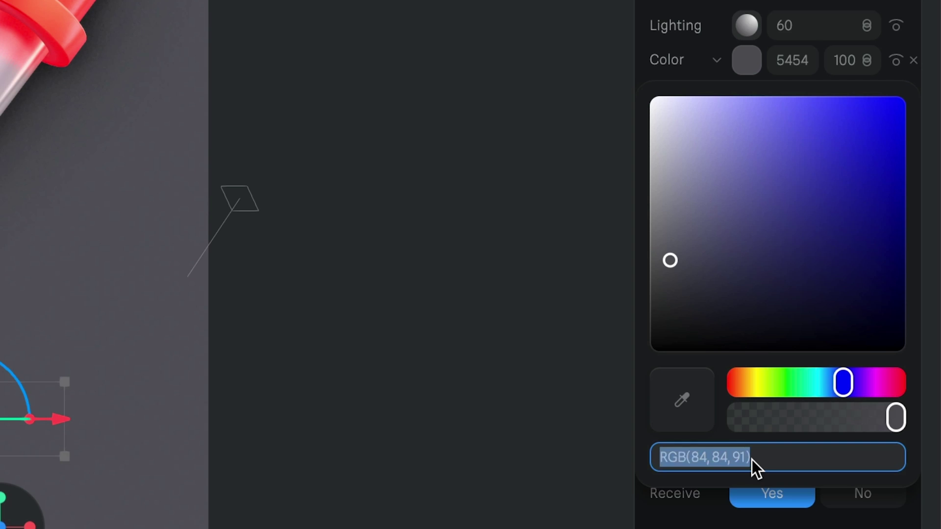
text(ff)
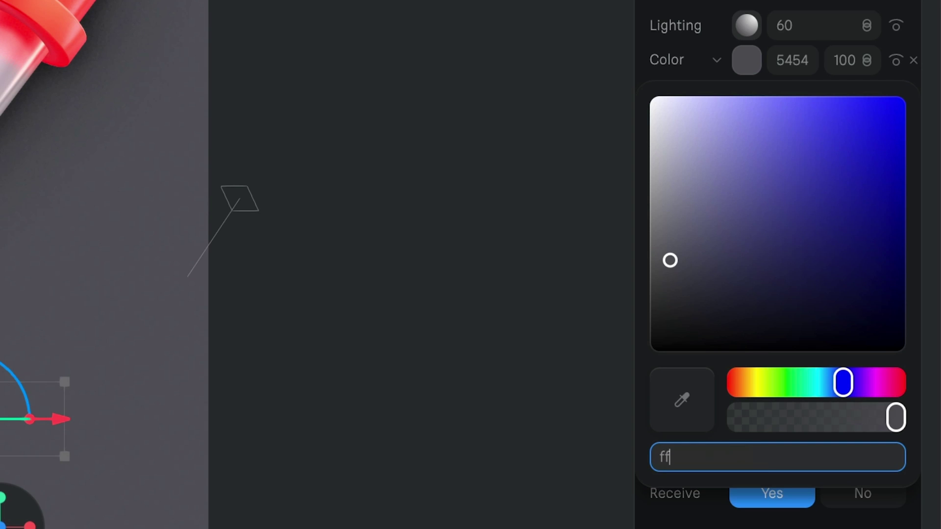
text(412d)
key(Return)
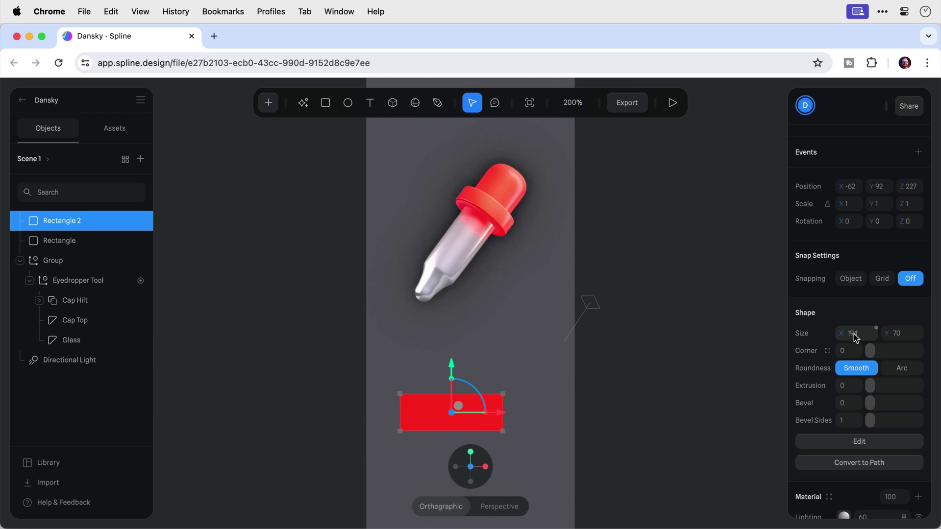
Step: Set the red button to 150 by 60 with a corner radius of 12, and move it right to about X 51
click(853, 333)
text(150)
key(Tab)
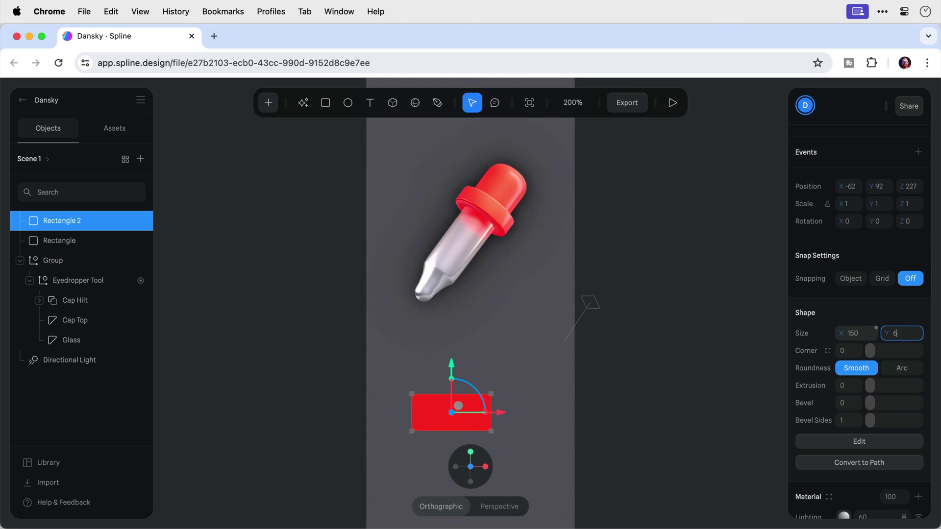
key(Return)
click(847, 353)
key(Return)
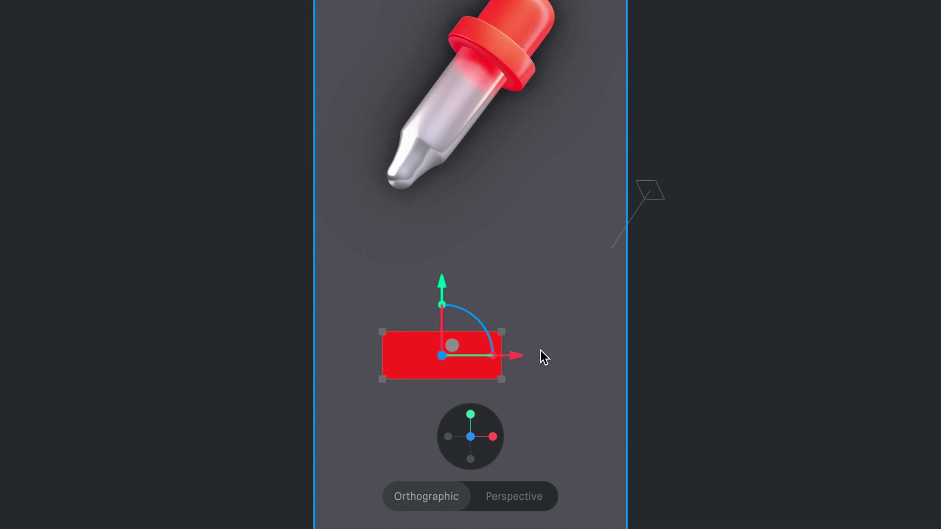
drag(553, 357, 609, 356)
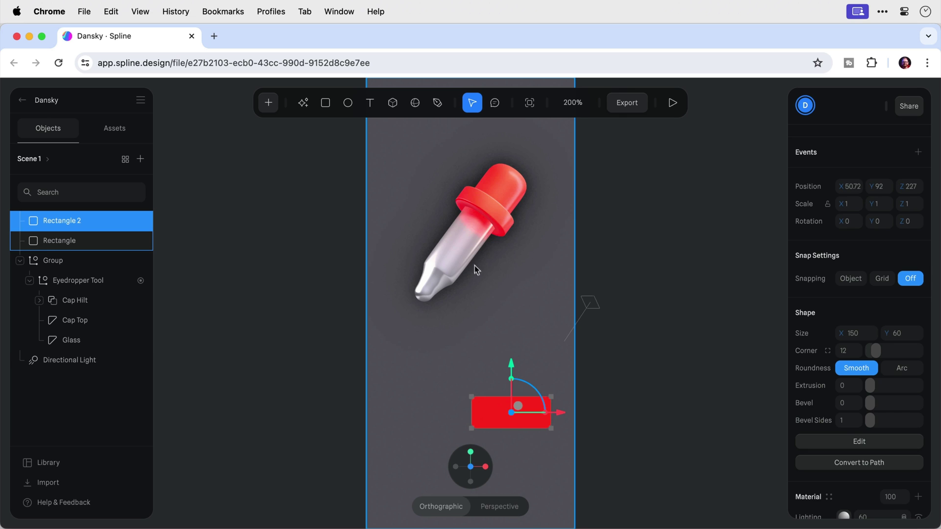
Step: Add a text object over the red button with the content "Next tip"
click(371, 104)
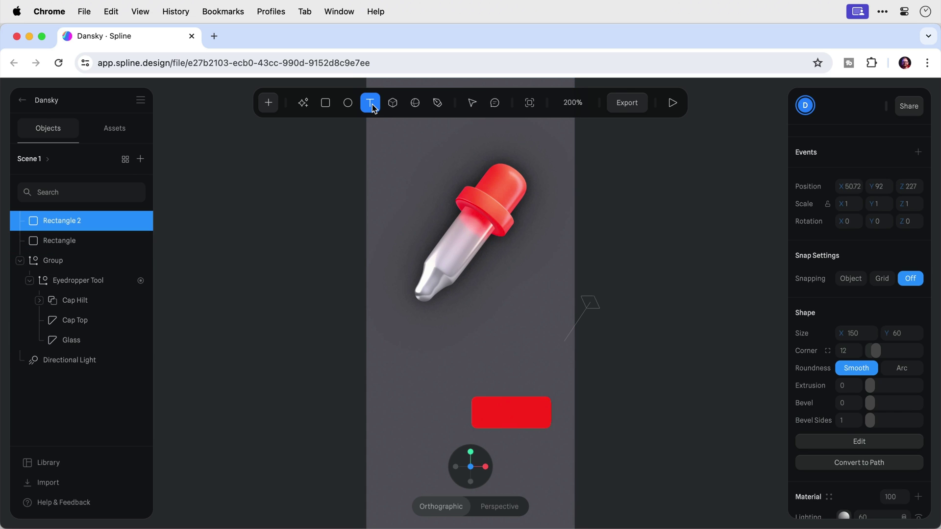
click(499, 417)
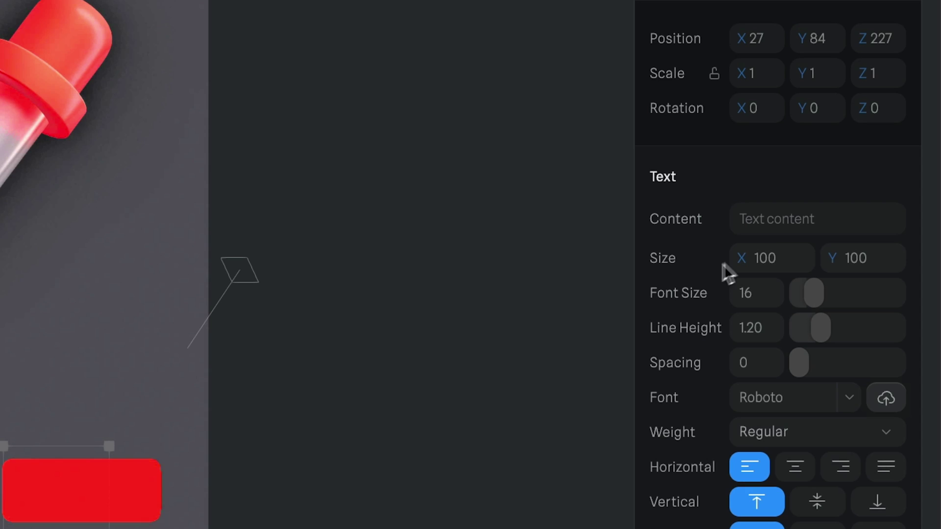
click(817, 220)
text(Next tip)
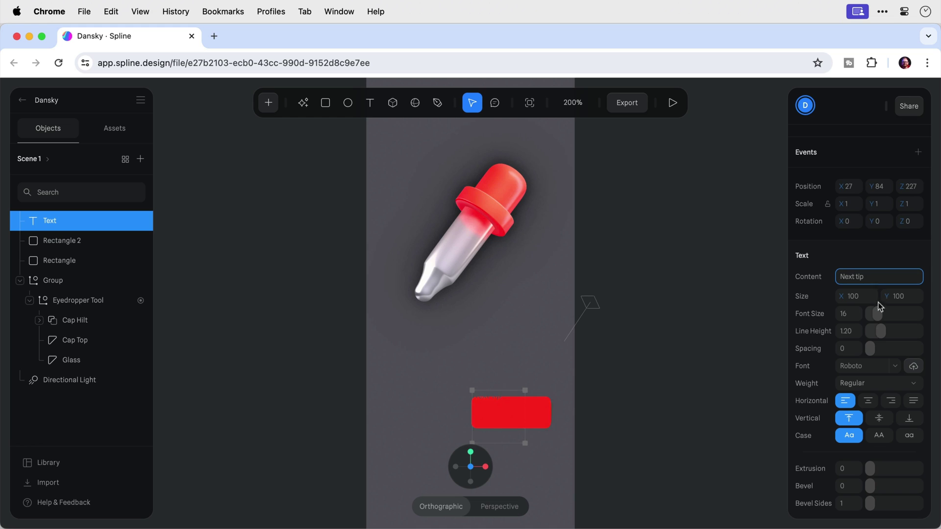
Step: Set the "Next tip" text to the PT Sans font in Bold weight with centered horizontal alignment
click(874, 366)
text(P)
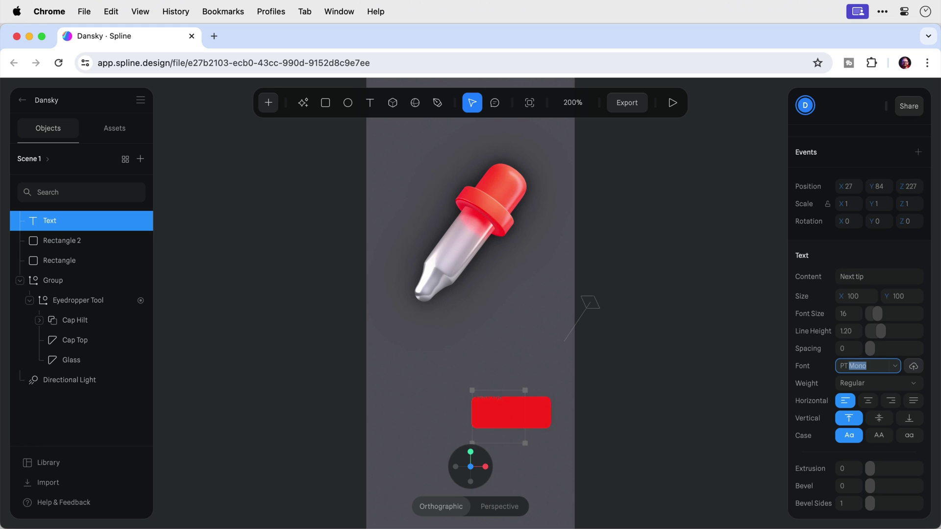
text(T Sans)
key(Return)
click(873, 401)
click(904, 384)
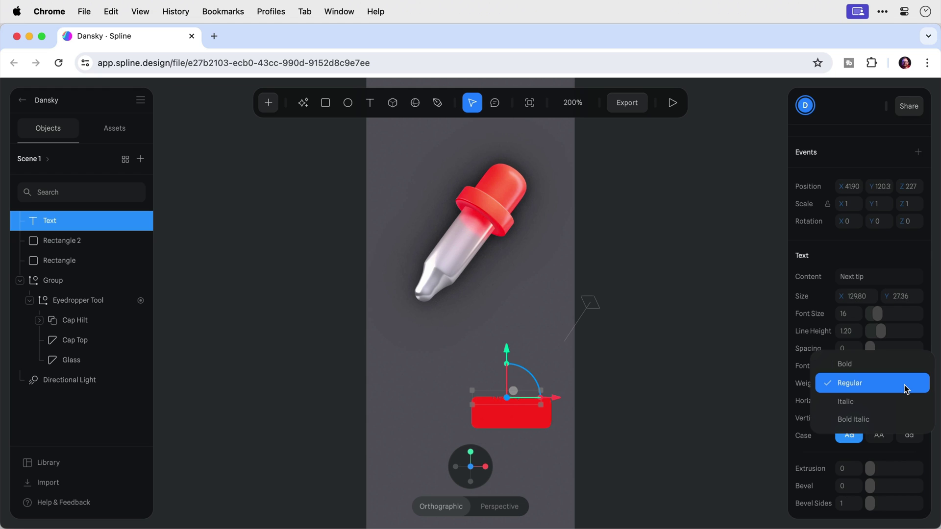
click(888, 366)
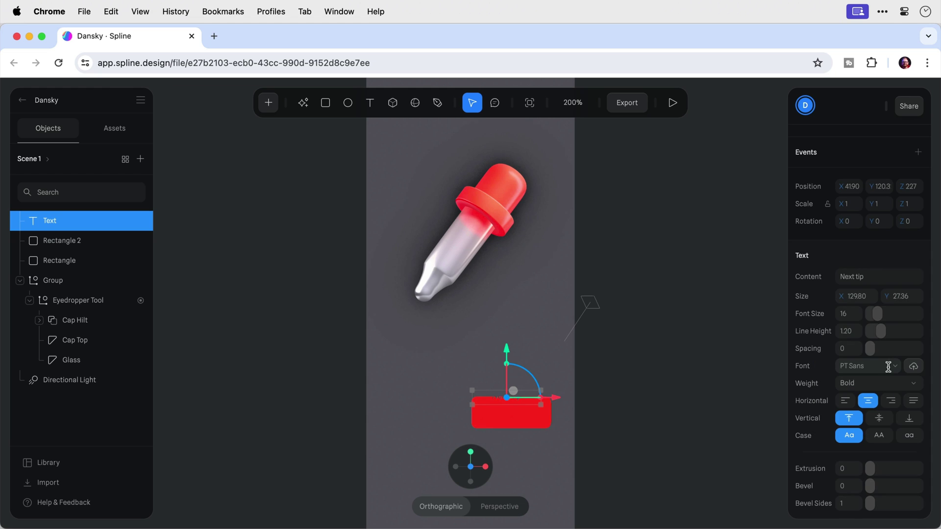
Step: Center the "Next tip" text on the red button, with font size 18 and a white material color
drag(508, 354, 509, 371)
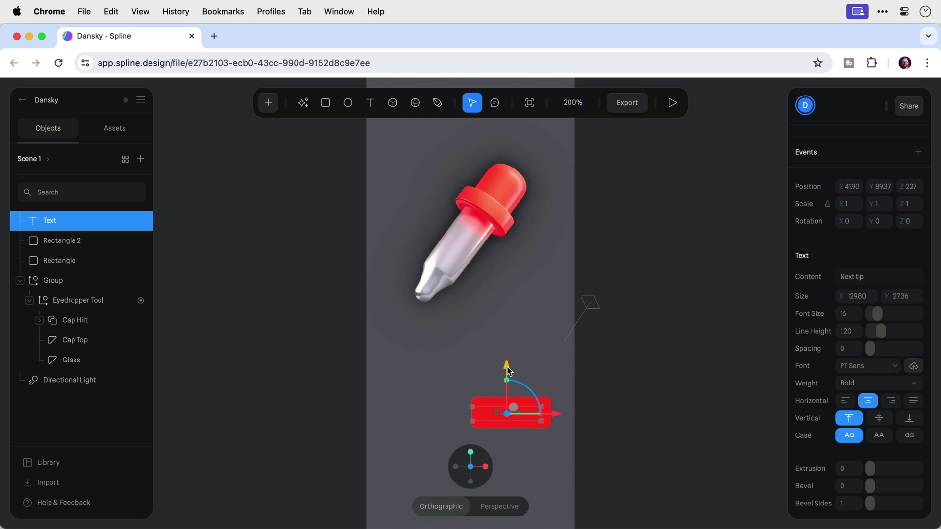
click(851, 314)
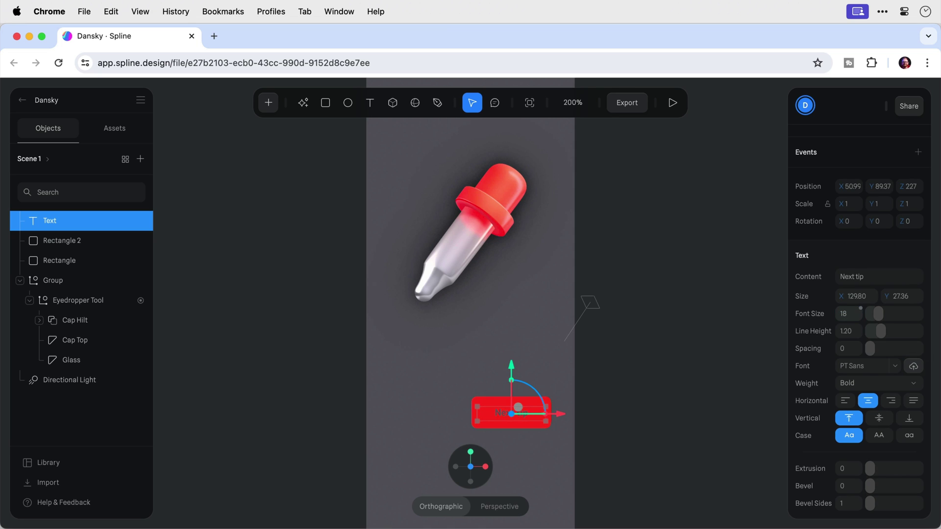
scroll(858, 343, down, 5)
click(843, 441)
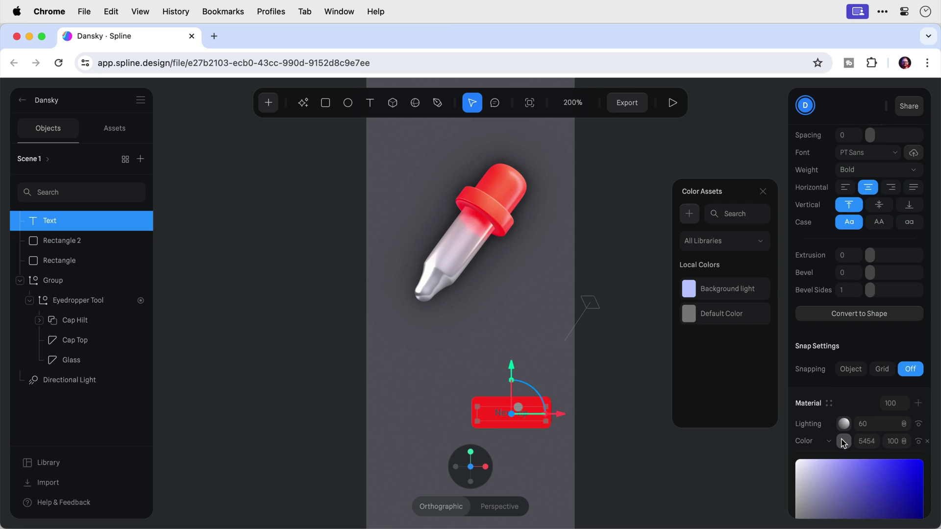
drag(838, 471, 793, 460)
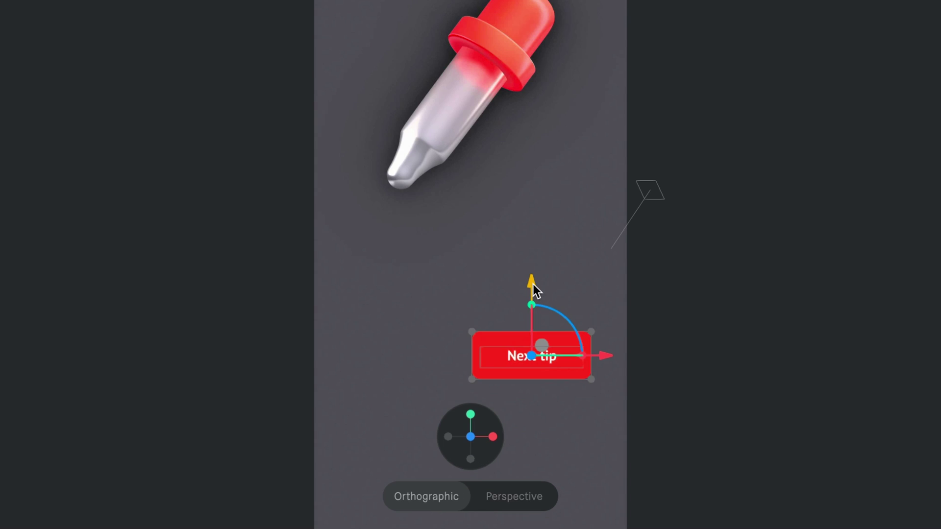
Step: Move the red button and its label down near the panel's lower edge, and place a duplicate to their left labelled "Tutorial"
drag(513, 365, 512, 431)
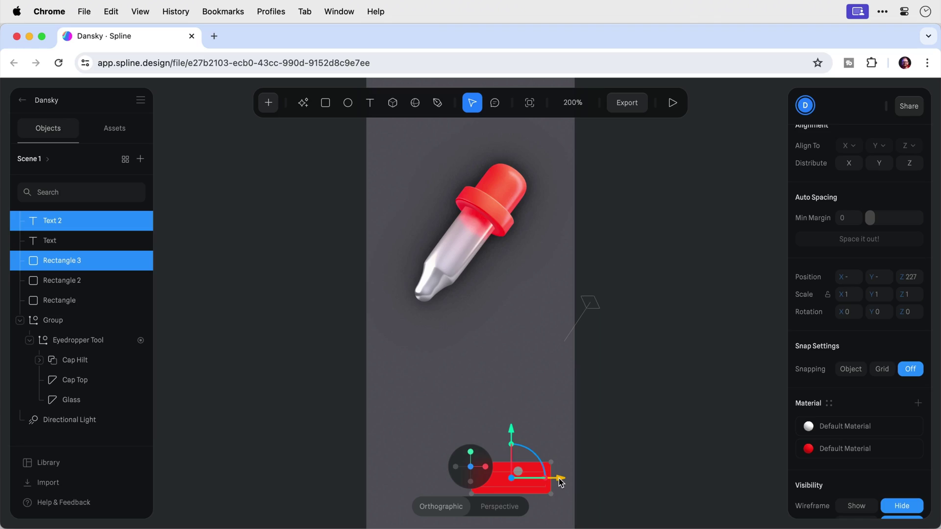
drag(607, 454, 474, 480)
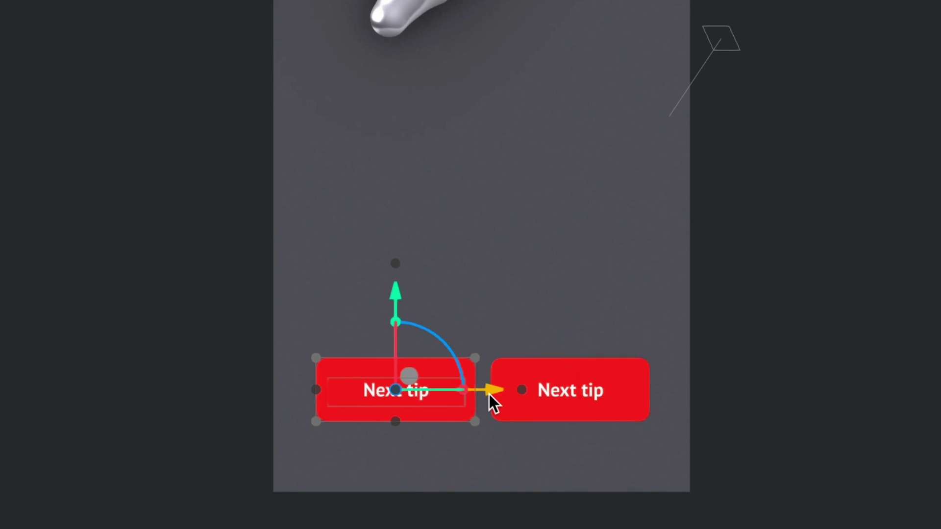
double_click(369, 393)
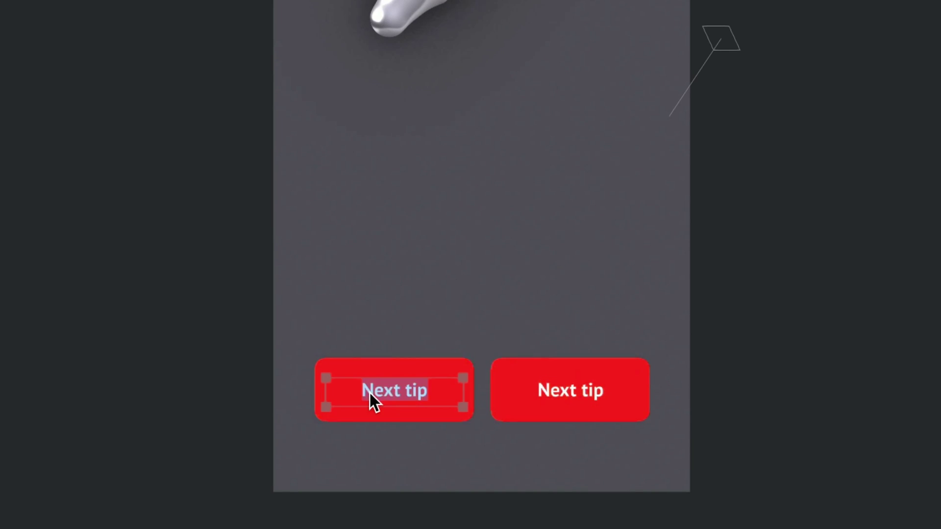
text(Tutorial)
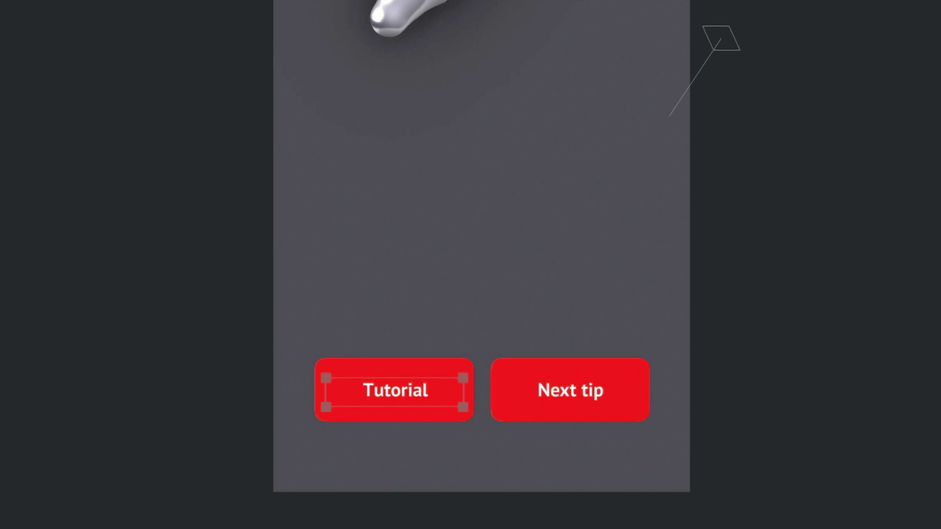
Step: Change the Tutorial button's material layer from Color to Outline and set the outline color to white FFFFFF
click(828, 414)
scroll(827, 413, down, 3)
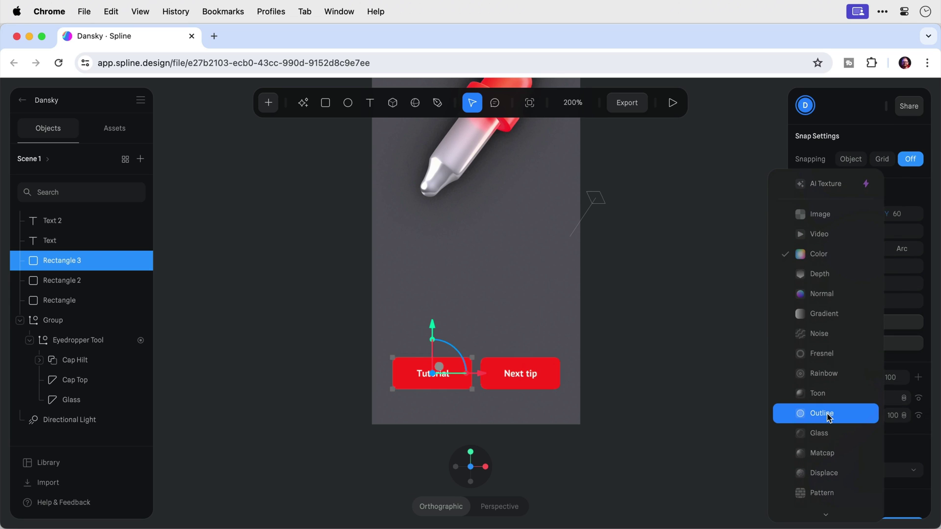
click(827, 415)
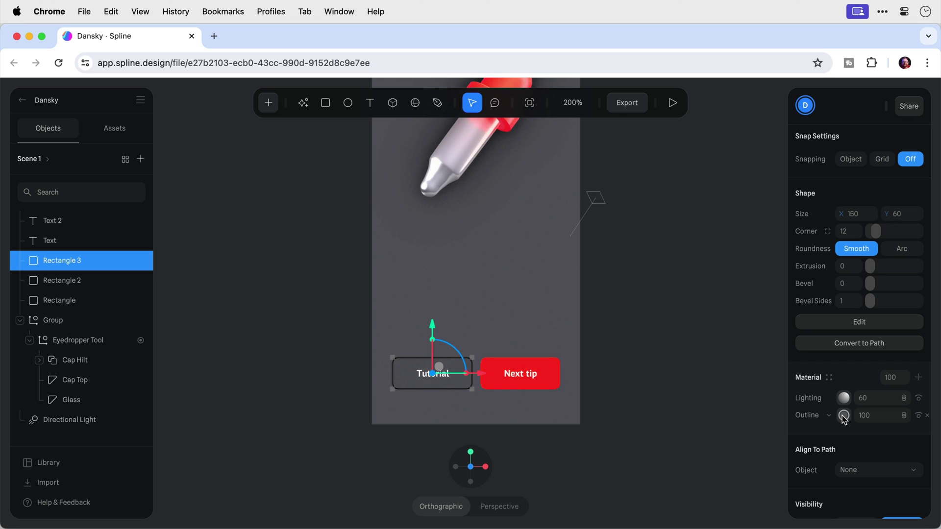
click(843, 416)
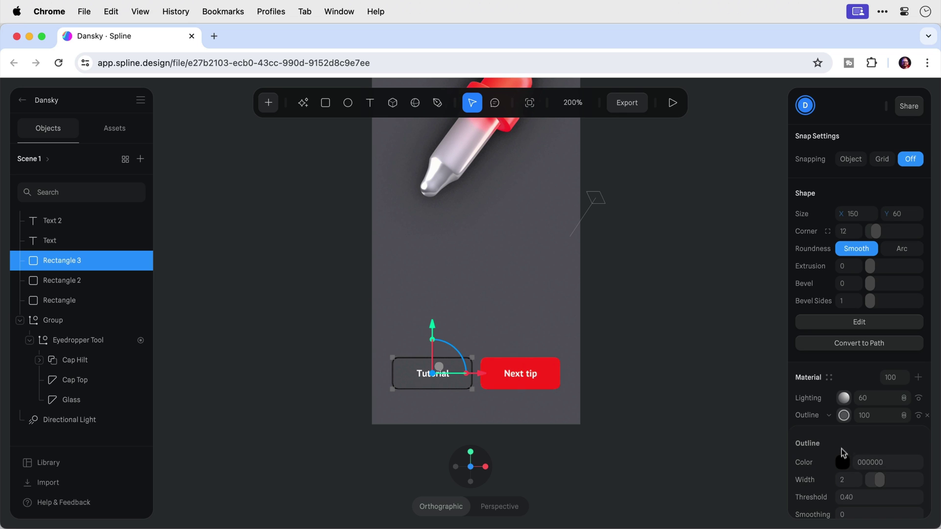
click(842, 462)
drag(841, 484, 790, 472)
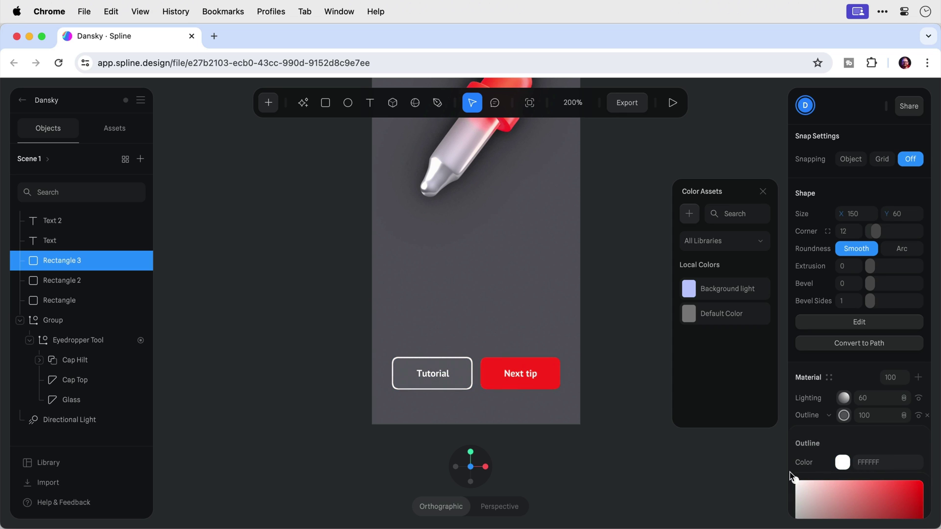
Step: Draw a small triangle on the panel and change its material layer from Color to a white Outline
click(268, 103)
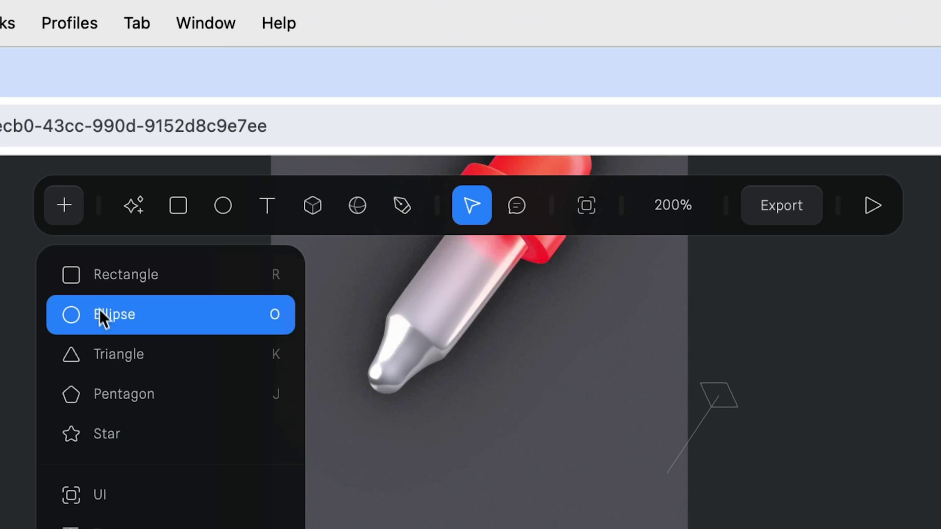
click(117, 356)
drag(396, 307, 426, 324)
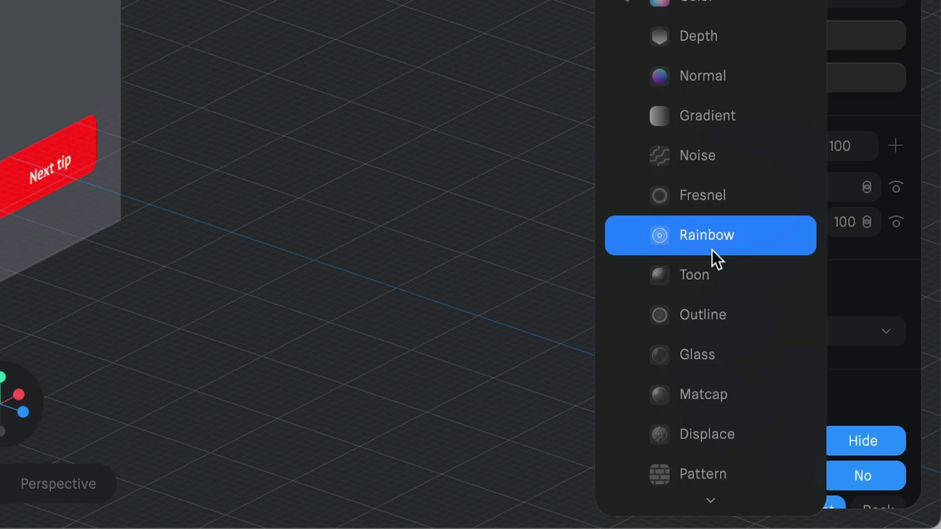
click(710, 318)
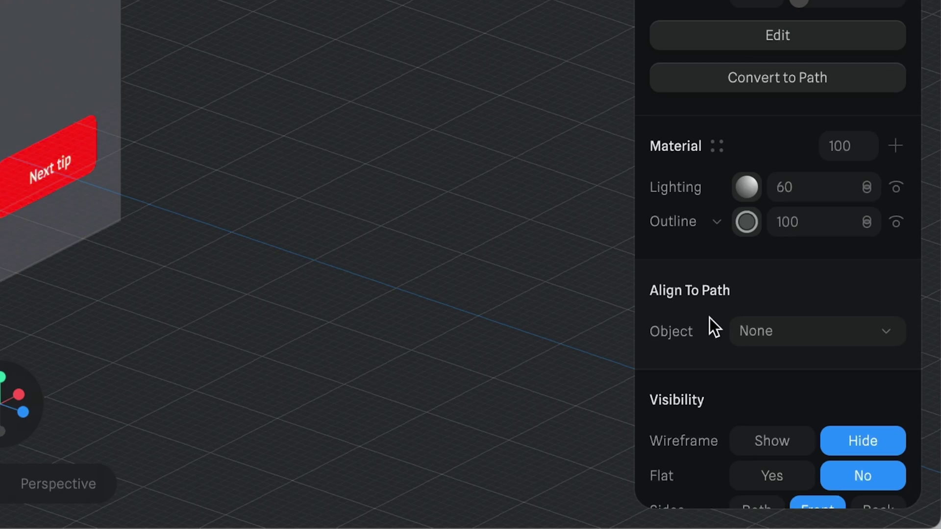
click(745, 221)
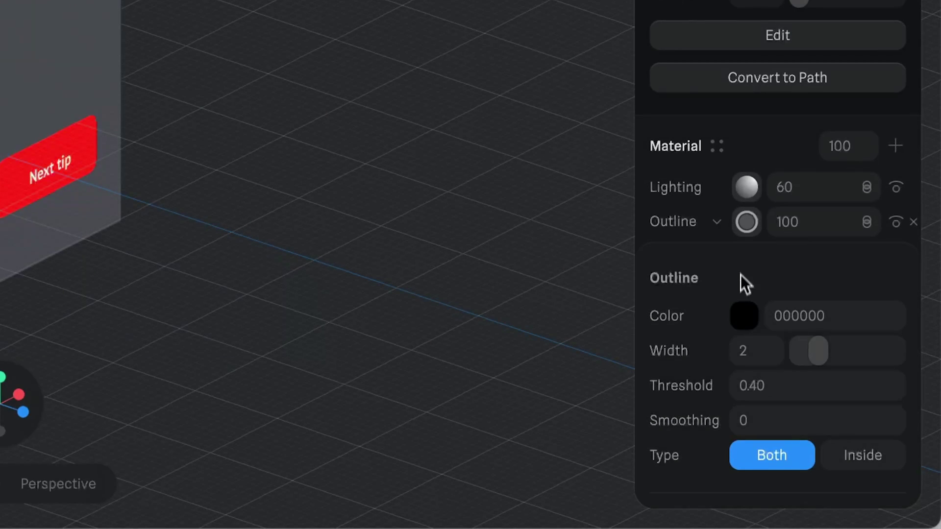
click(745, 316)
drag(741, 380, 647, 360)
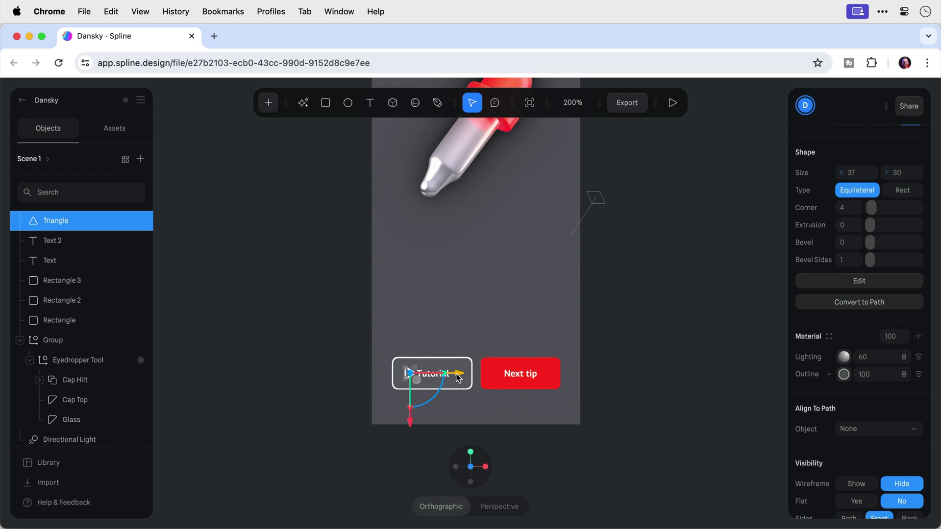
Step: Position the play triangle inside the outlined button and shift the Tutorial text right to leave a gap between them
click(456, 376)
click(447, 376)
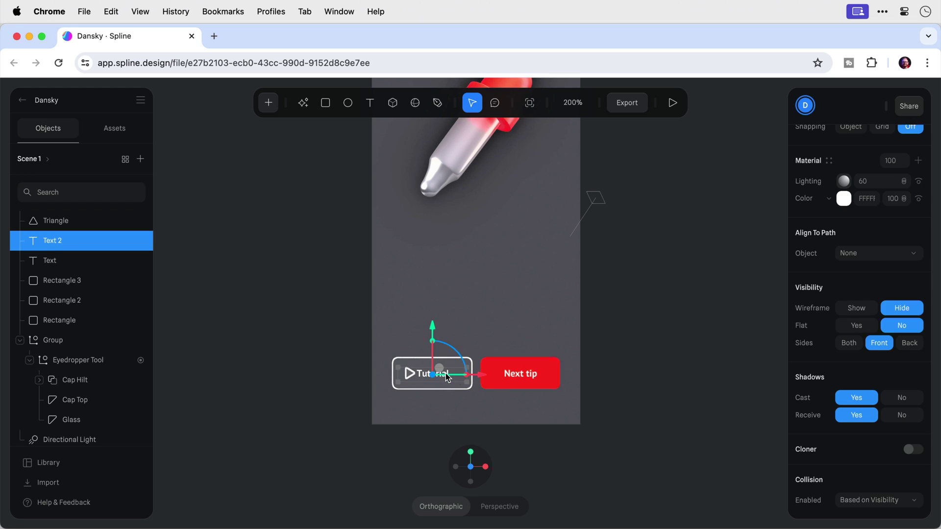
drag(462, 378, 483, 379)
mouse_move(488, 379)
mouse_down()
mouse_move(460, 378)
mouse_move(486, 378)
mouse_up()
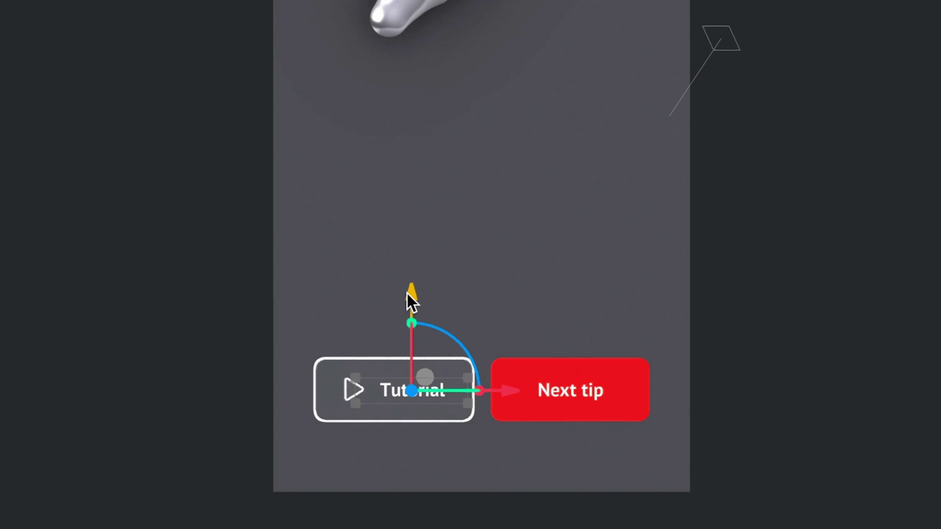
Step: Duplicate the Tutorial text above the buttons as a left-aligned Regular size 24 heading "Eyedropper Tool (I)", with its box about 231 wide
drag(408, 294, 406, 80)
double_click(385, 181)
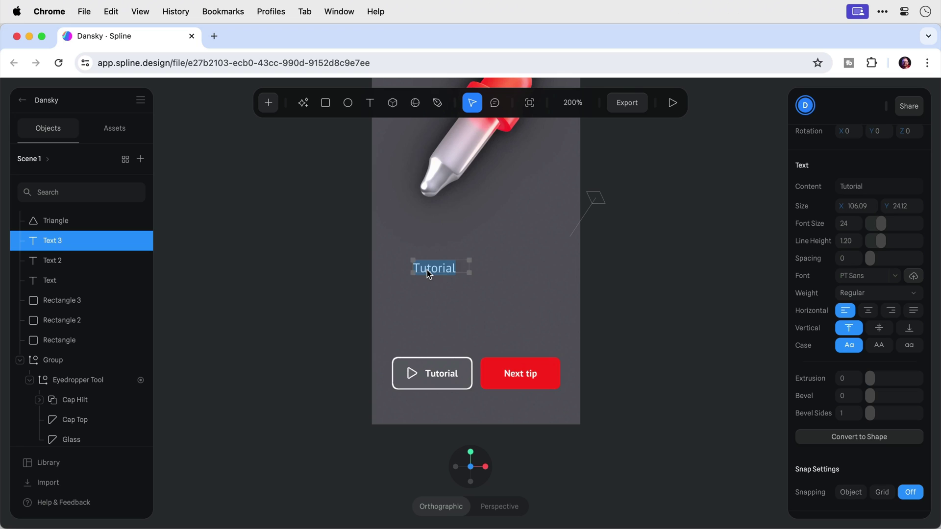
text(Eyedropper Tool (I)
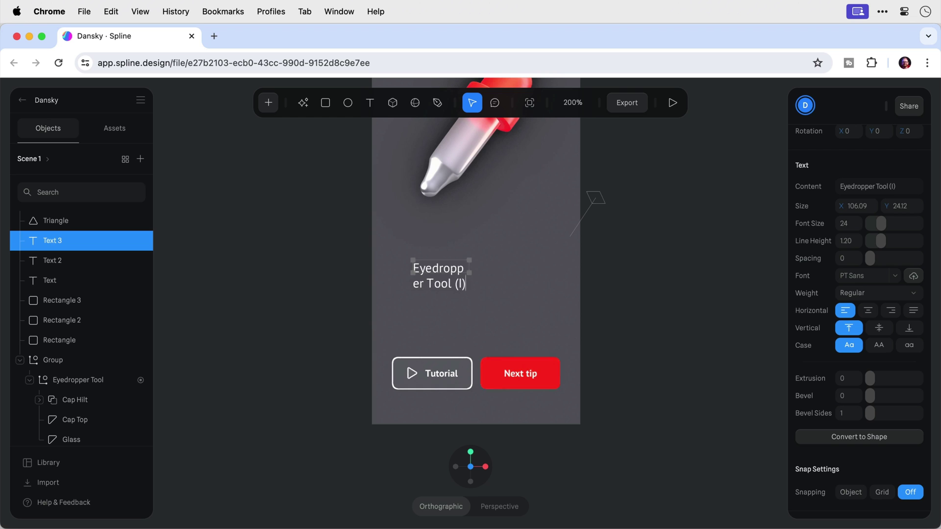
drag(470, 273, 536, 281)
Step: Duplicate the heading just below itself, change the copy's content to "App Name" and set its font size to 16
alt+drag(474, 220, 475, 243)
double_click(461, 293)
text(App Name)
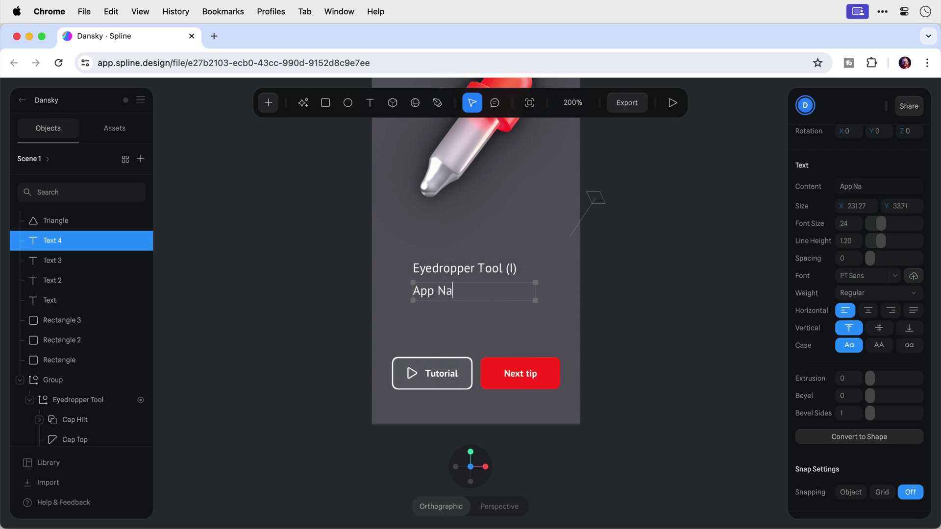
click(848, 223)
text(16)
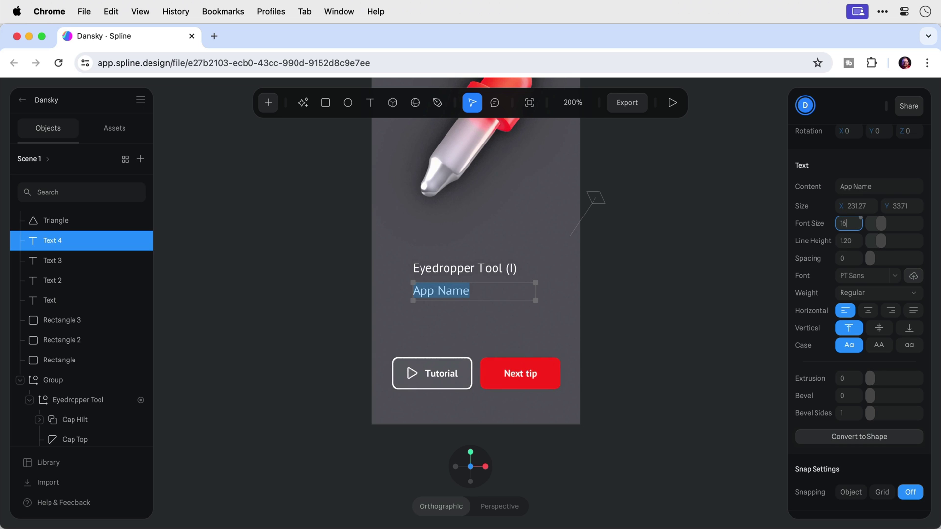
key(Return)
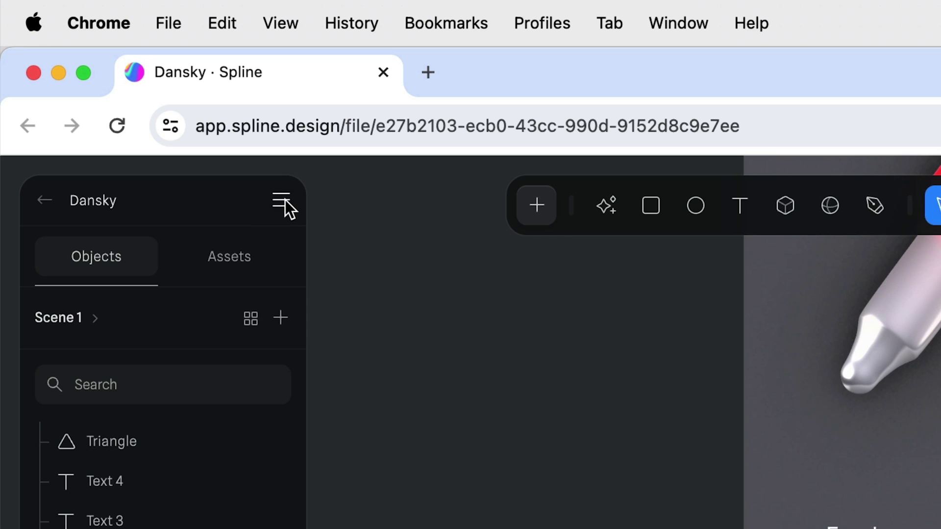
Step: Import the vector file eyedropper-icon.svg from the Project Files folder
click(141, 100)
click(405, 273)
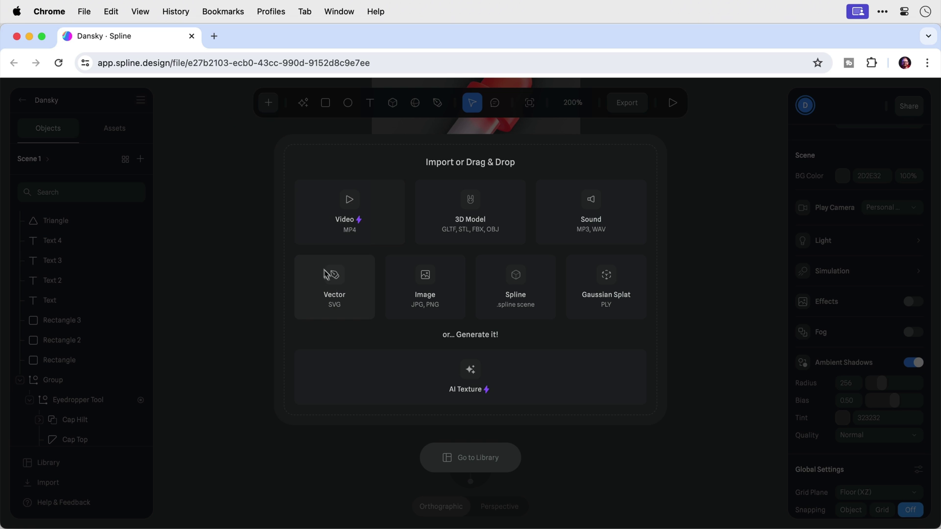
click(338, 288)
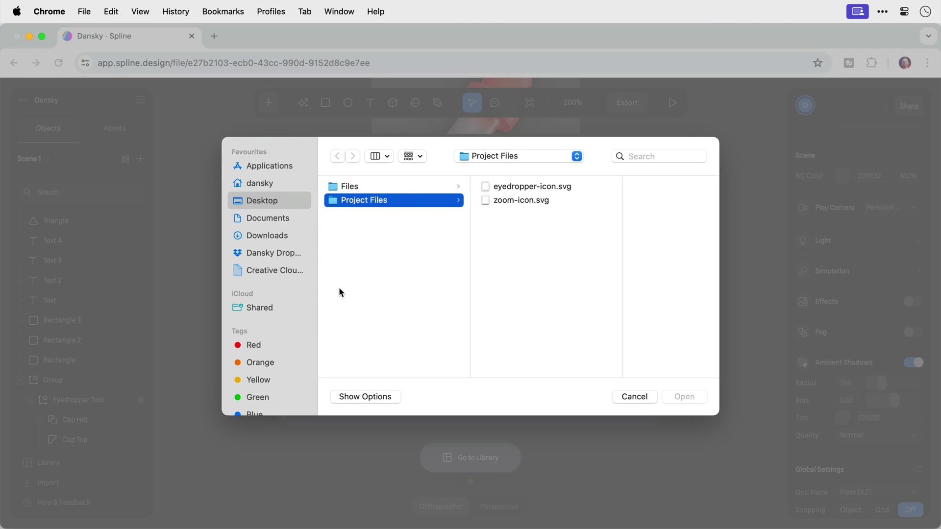
click(504, 186)
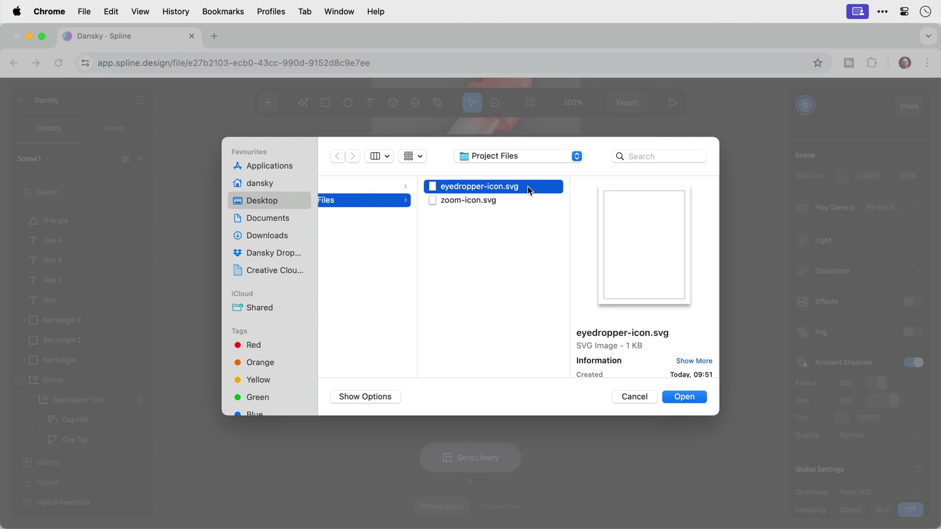
double_click(528, 186)
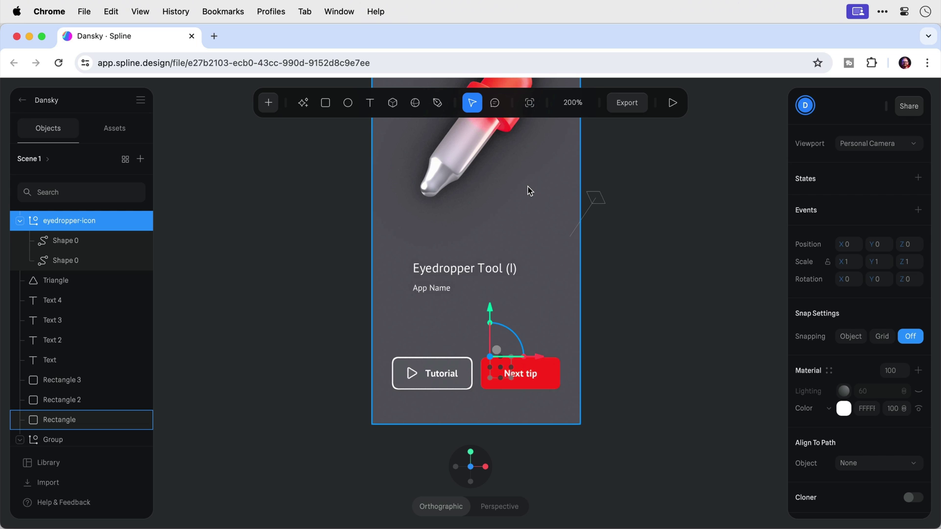
Step: Bring the imported eyedropper icon forward to about Z 228 and scale it uniformly to 1.5
right_drag(353, 298, 407, 343)
drag(416, 351, 515, 350)
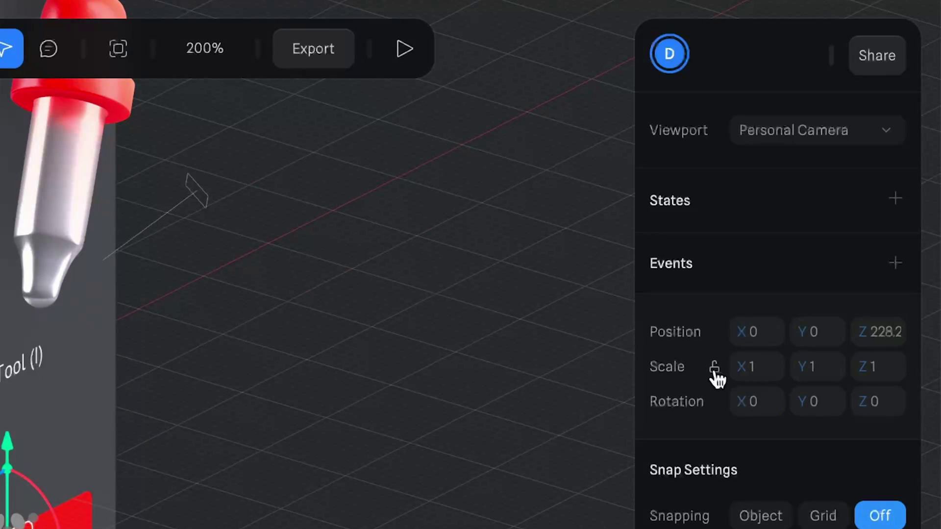
click(715, 366)
click(758, 367)
text(.5)
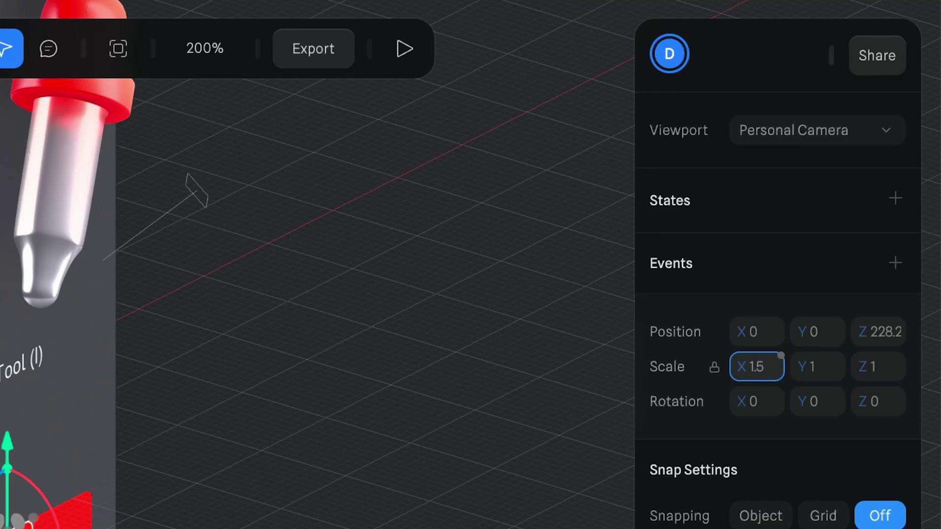
key(Return)
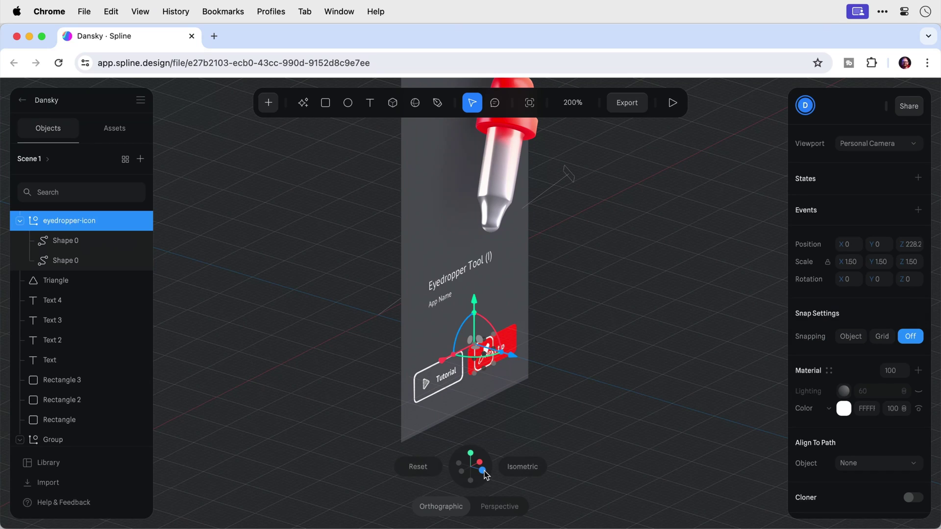
Step: Move the eyedropper icon up beside the heading and align its X minimum with the Tutorial button's outline
click(485, 470)
drag(490, 313, 489, 201)
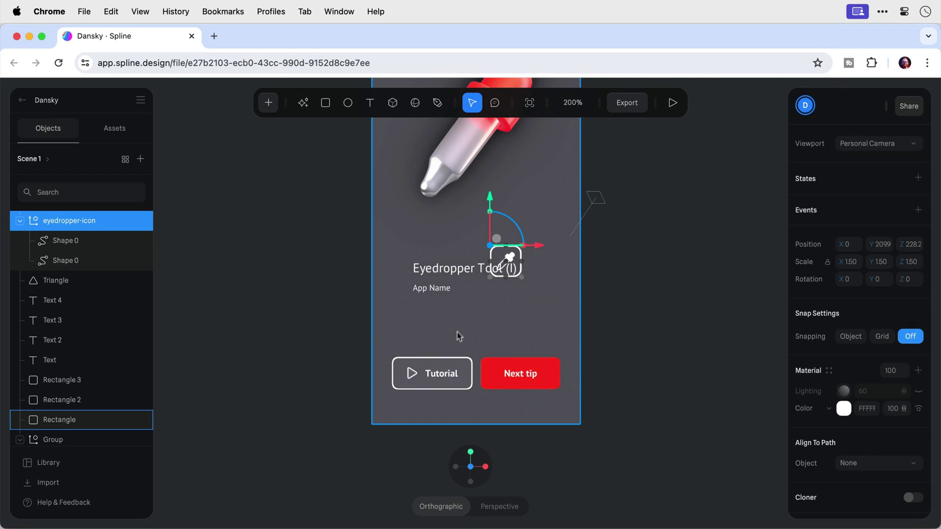
shift+click(453, 362)
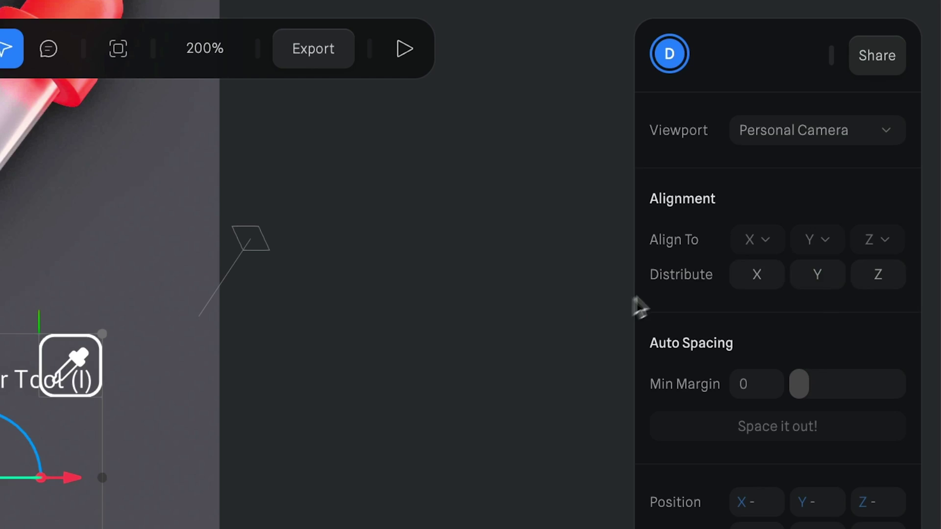
click(852, 199)
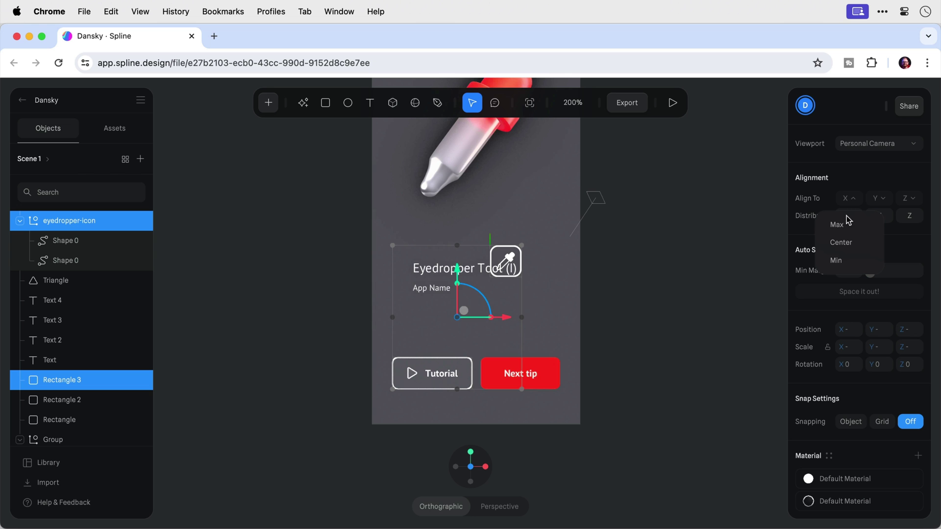
click(843, 260)
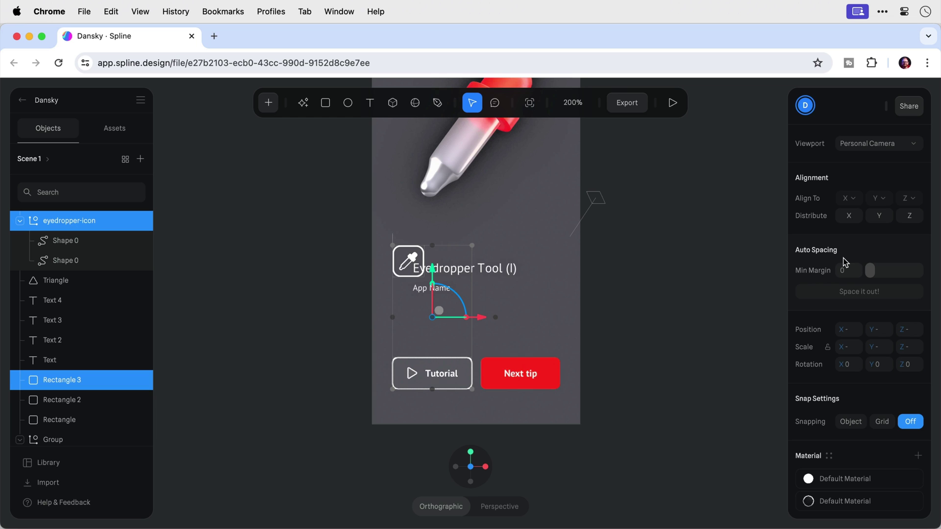
click(607, 266)
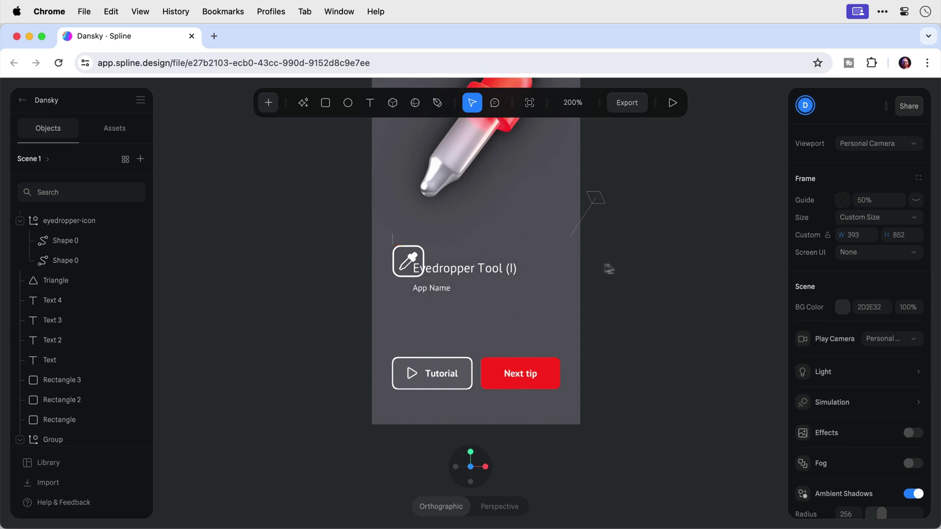
Step: Move the "Eyedropper Tool (I)" heading and App Name text together so they sit just beside the eyedropper icon
drag(607, 267, 431, 294)
drag(525, 279, 546, 280)
drag(500, 239, 500, 221)
click(498, 220)
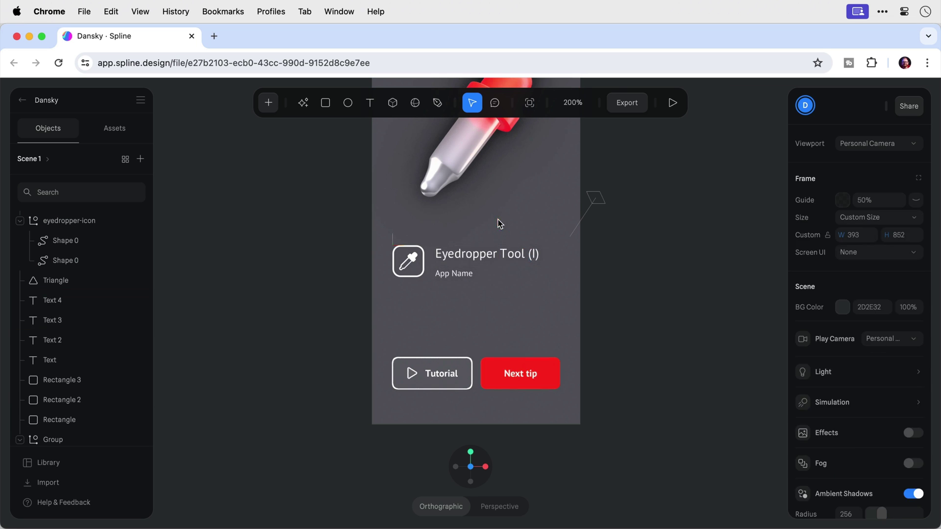
Step: Shrink the App Name text box to about 174 by 26, and duplicate it below as an about 316 by 102 box spanning both buttons' width
click(471, 275)
drag(558, 277, 528, 277)
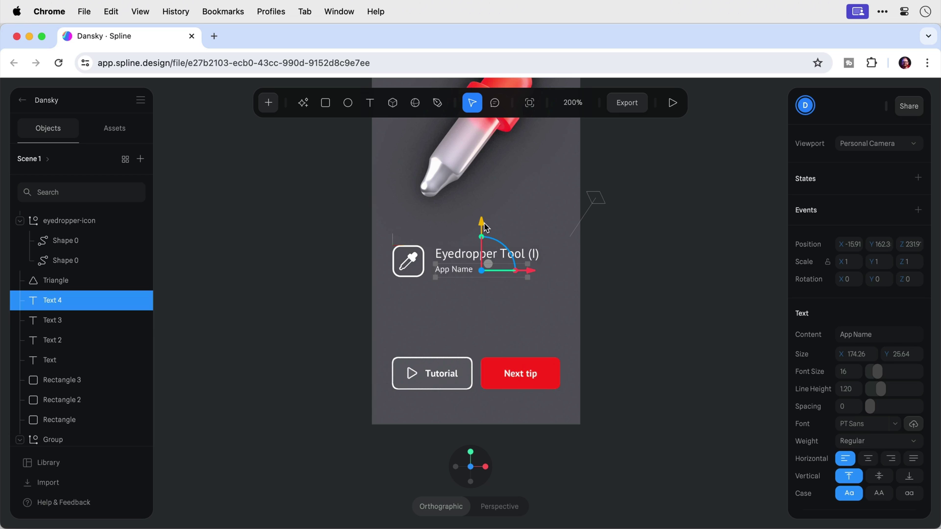
mouse_move(484, 227)
alt+mouse_down()
mouse_move(495, 208)
mouse_move(481, 244)
alt+mouse_up()
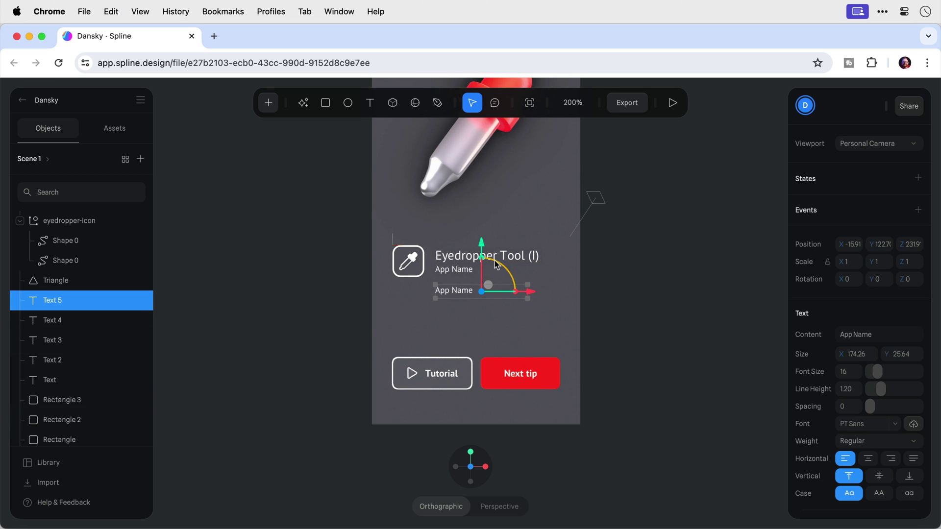
drag(529, 291, 561, 339)
Step: Replace the copy's text with "Users can simply click on an object or area within their design workspace to instantly capture it's color and style information."
double_click(425, 292)
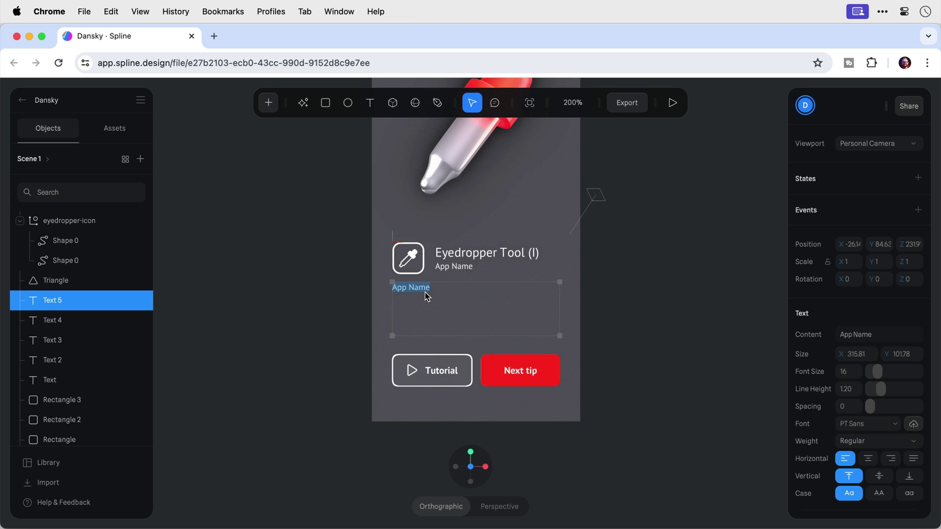
text(Users can simply click on an object or are)
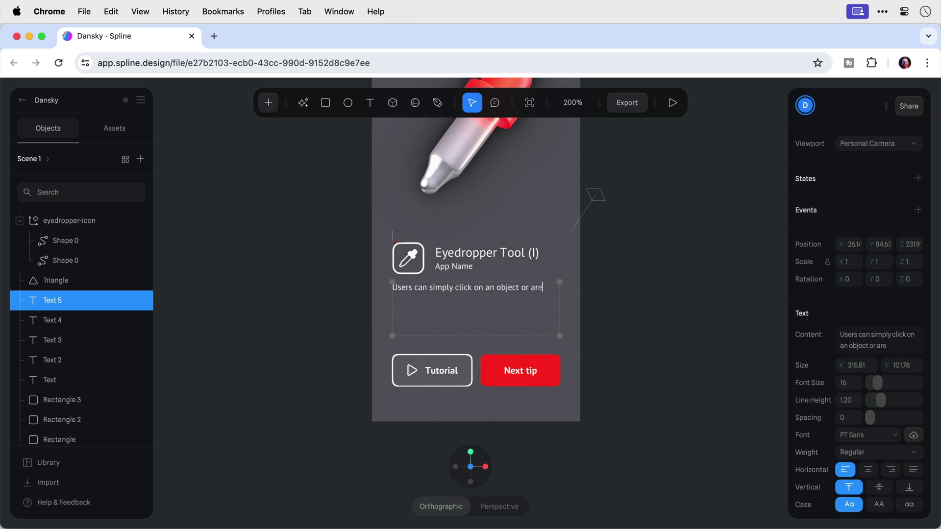
text(a within their design workspace to instantly)
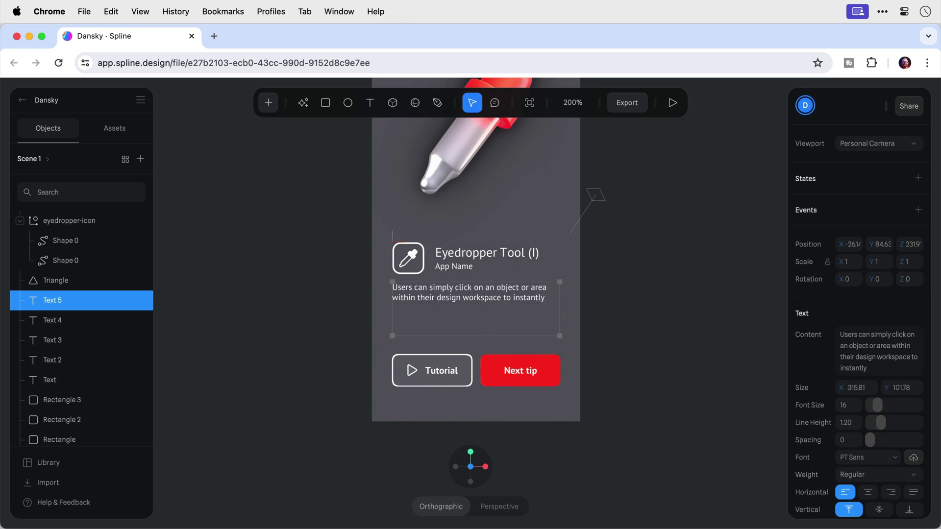
text( capture it's color and style information.)
Step: Set the description text's line height to 1.6 and its color opacity to 50
key(super+a)
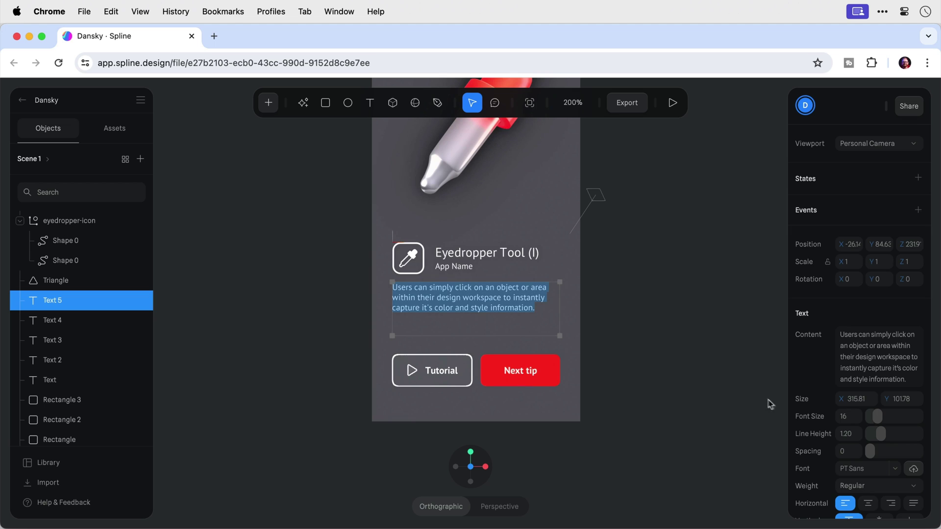
click(842, 433)
text(1.6)
key(Return)
scroll(873, 469, down, 5)
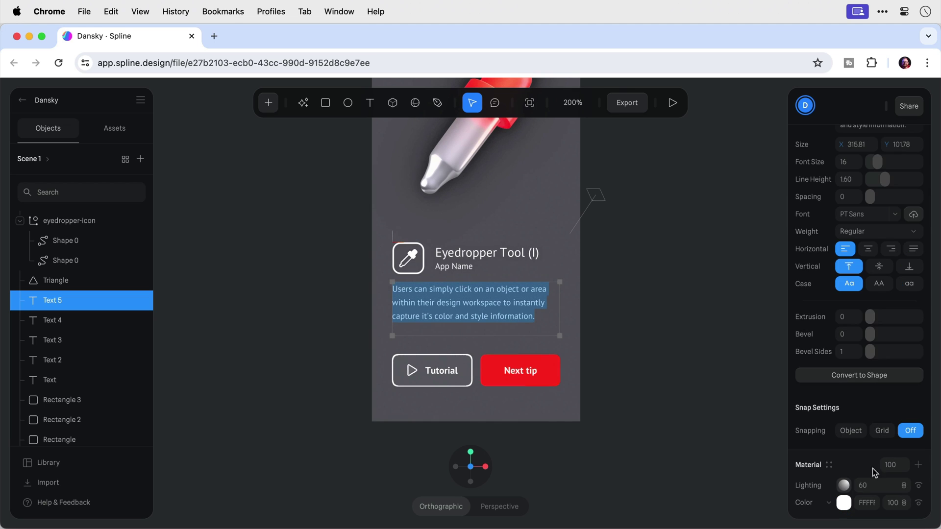
text(50)
key(Return)
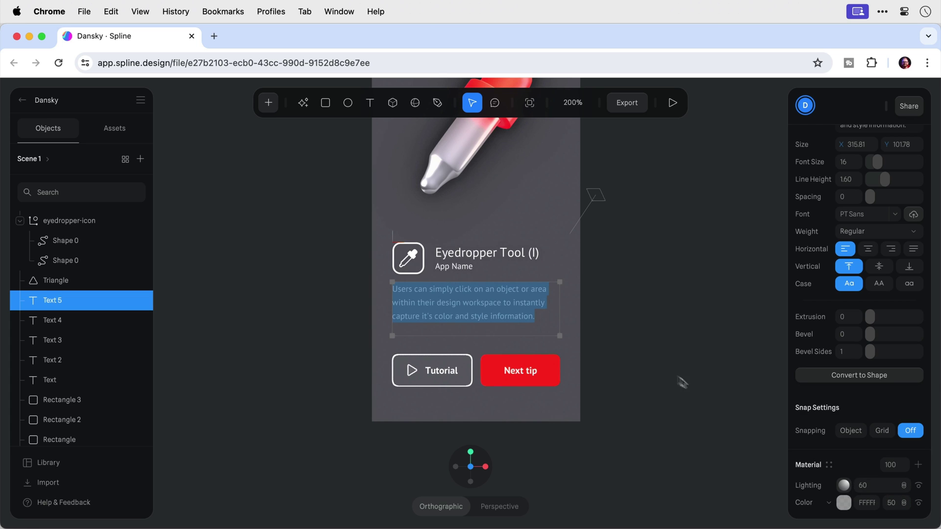
key(Escape)
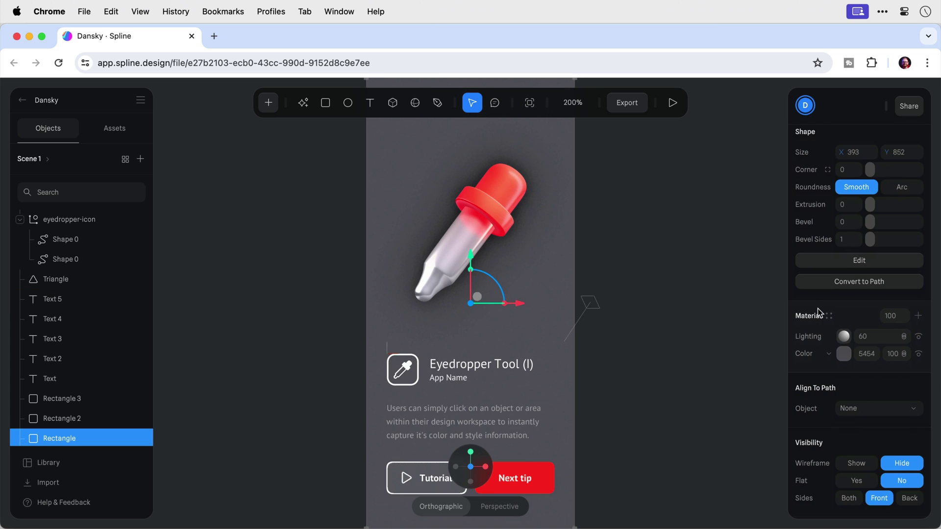
Step: Change the background rectangle's Color layer to Depth, hide its Lighting layer and set the depth type to Linear
click(829, 354)
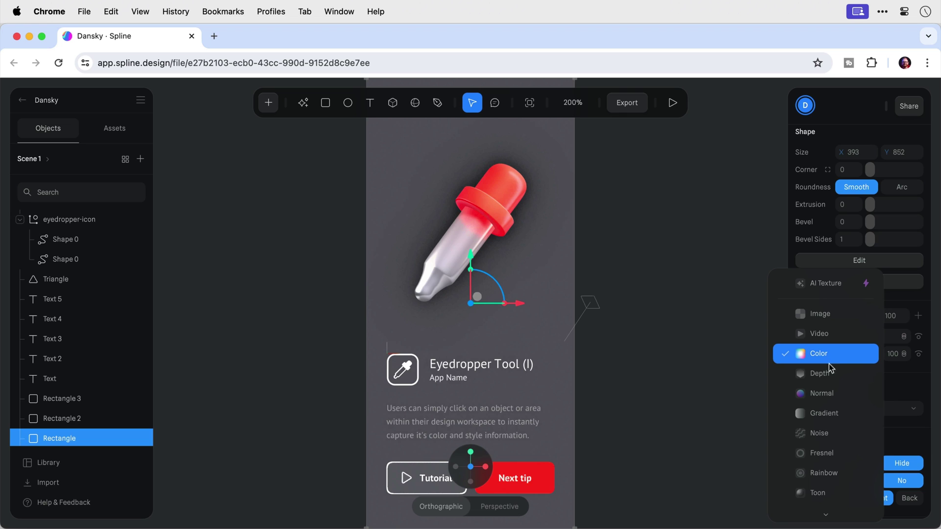
click(828, 374)
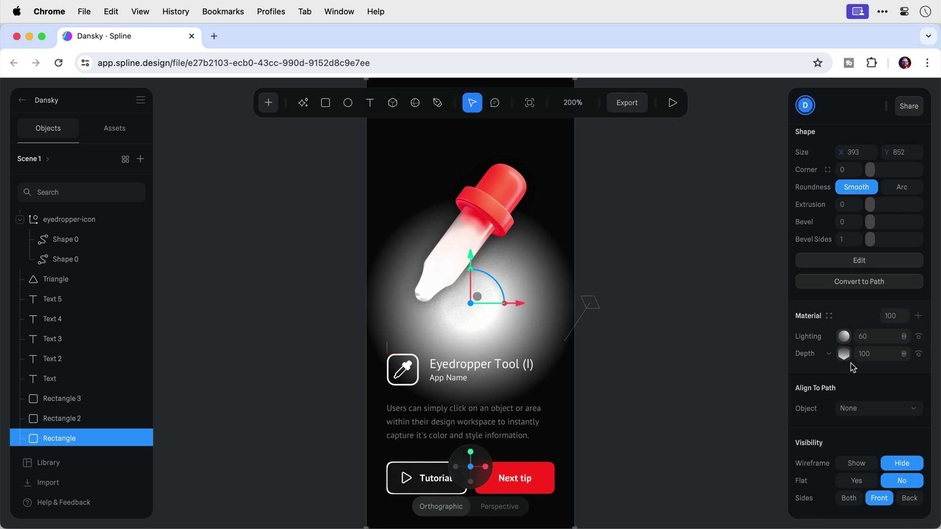
click(919, 338)
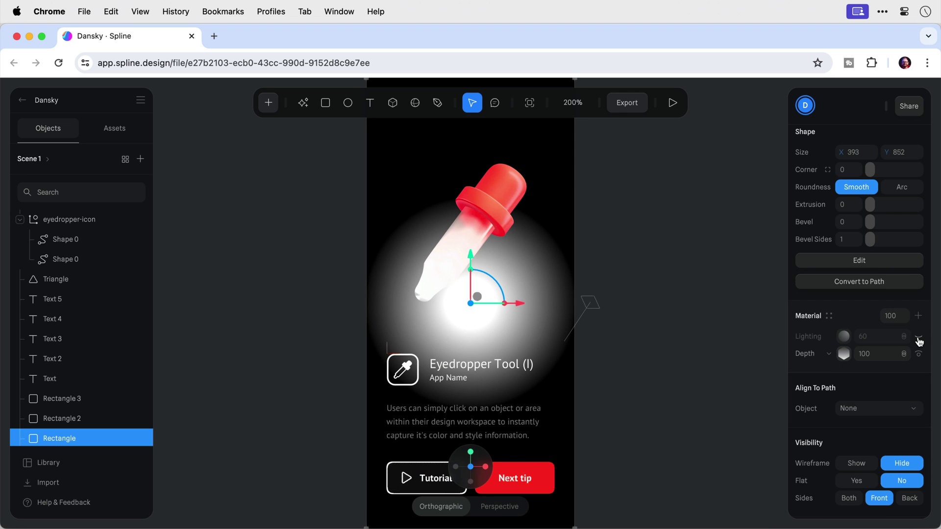
click(844, 354)
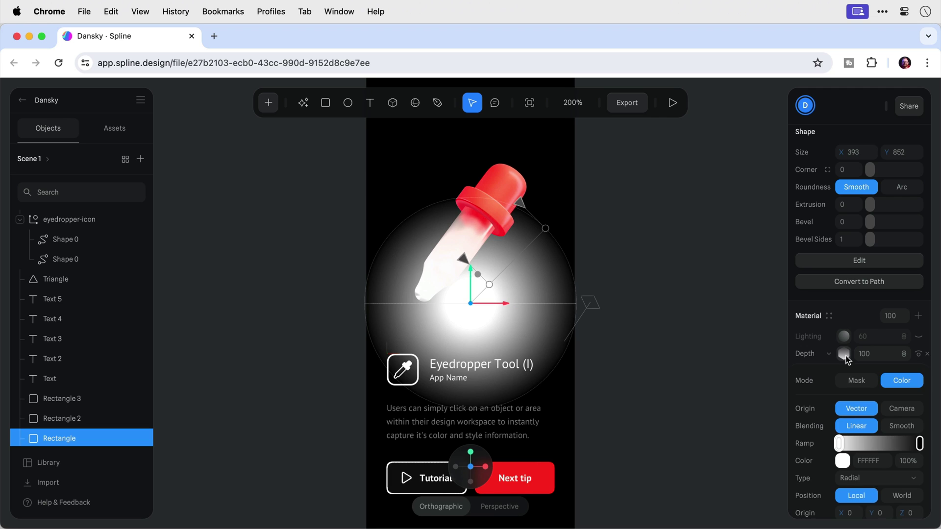
click(863, 475)
click(865, 464)
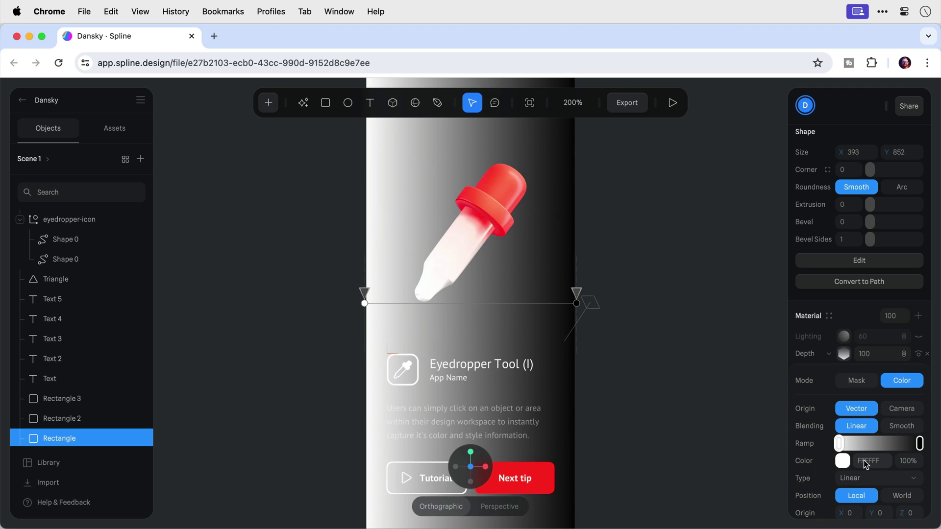
Step: Set the depth gradient's direction to X 0, Y 1 and stretch it over the full height of the background rectangle
scroll(866, 464, down, 3)
key(shift+0)
double_click(850, 441)
text(0)
key(Tab)
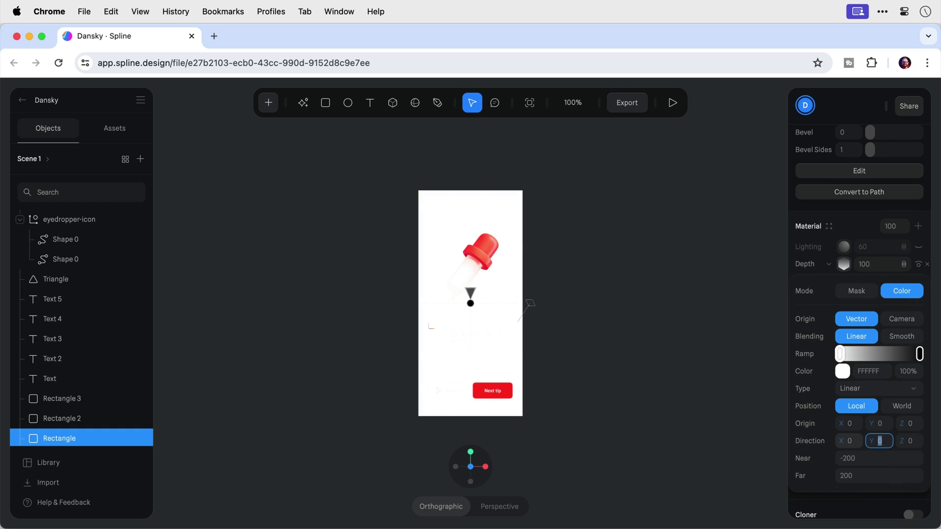
text(1)
key(Return)
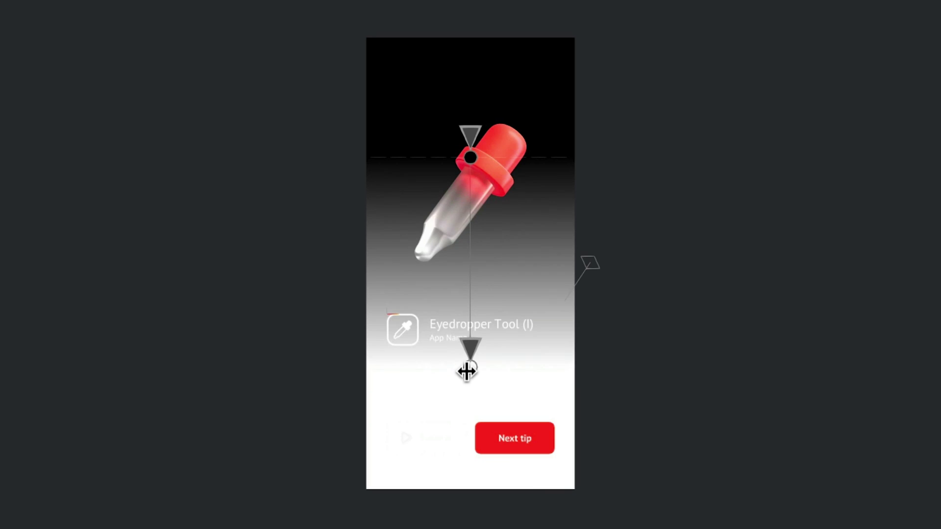
drag(468, 358, 473, 420)
drag(470, 156, 470, 36)
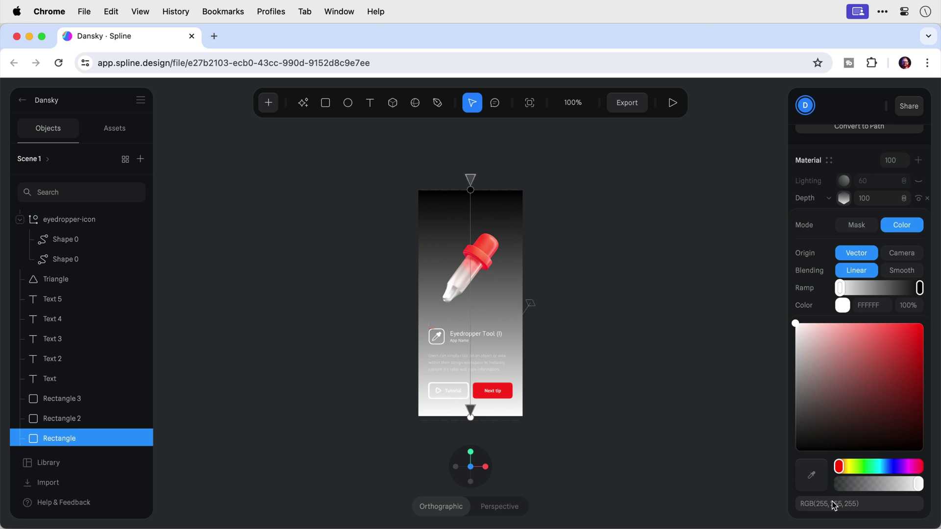
Step: Set the depth ramp's white starting color to 131921
click(834, 505)
text(1319)
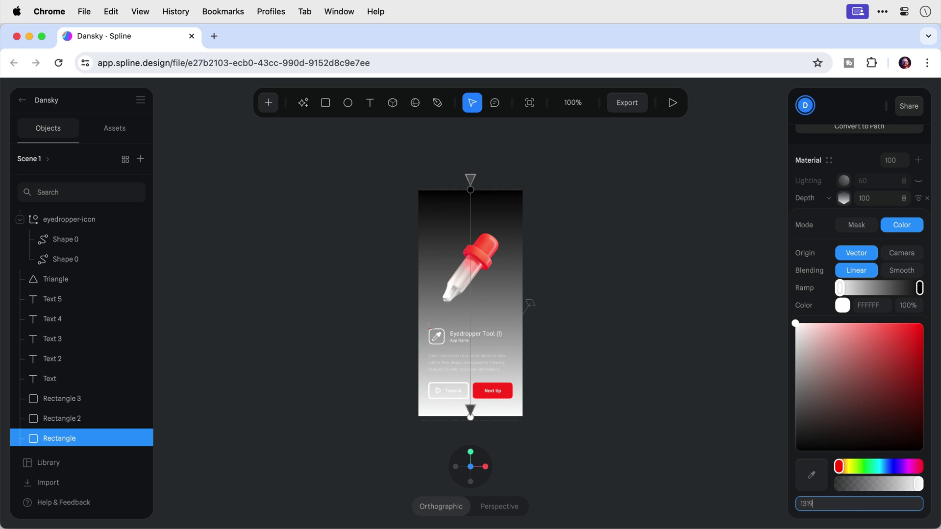
text(21)
key(Return)
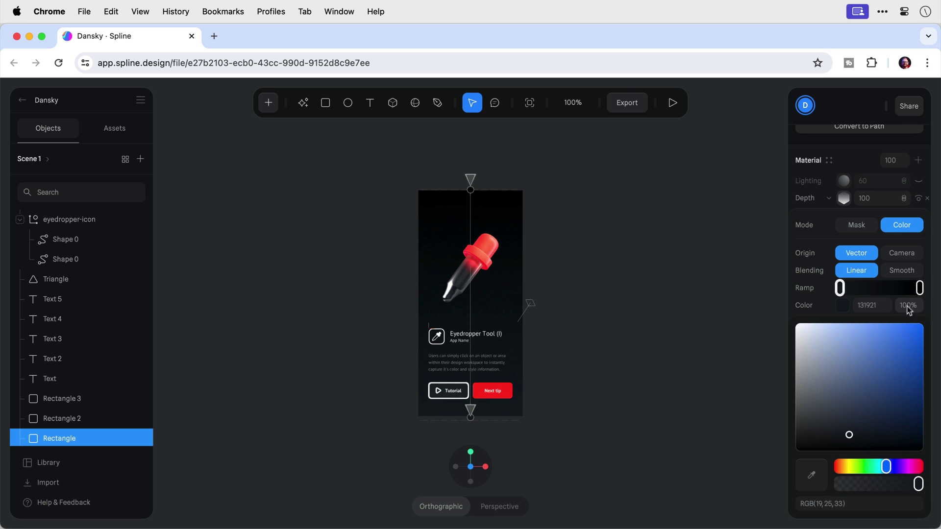
Step: Set the depth ramp's black end color to 2D3A4D and deselect the background rectangle
click(919, 288)
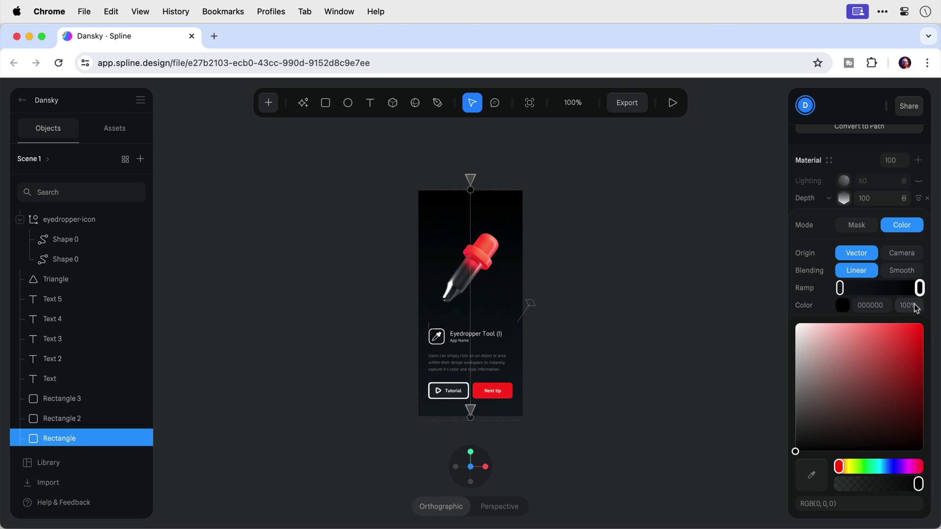
click(842, 505)
text(2d)
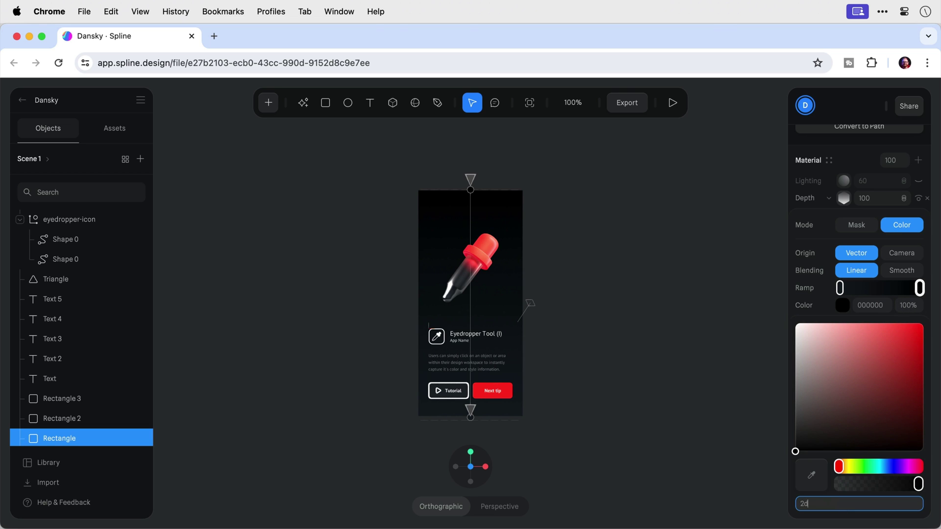
text(3a4d)
key(Return)
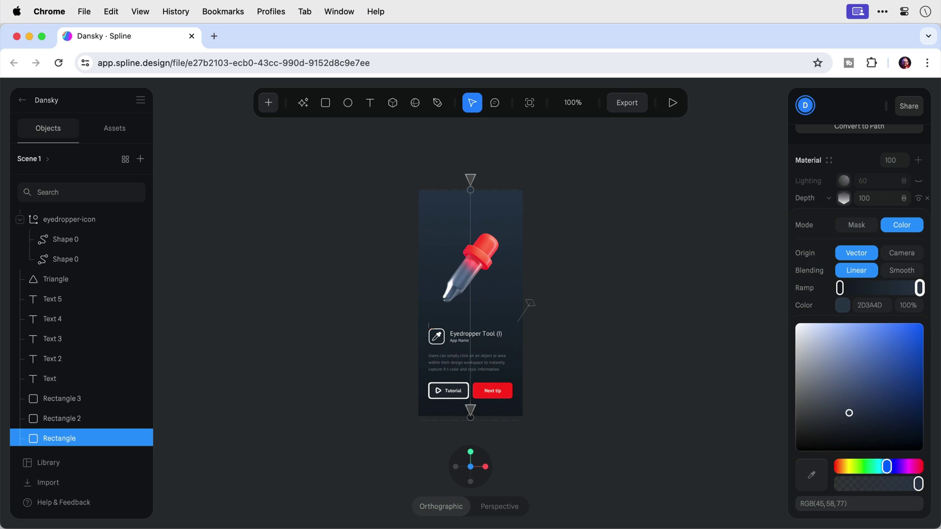
click(621, 350)
click(622, 350)
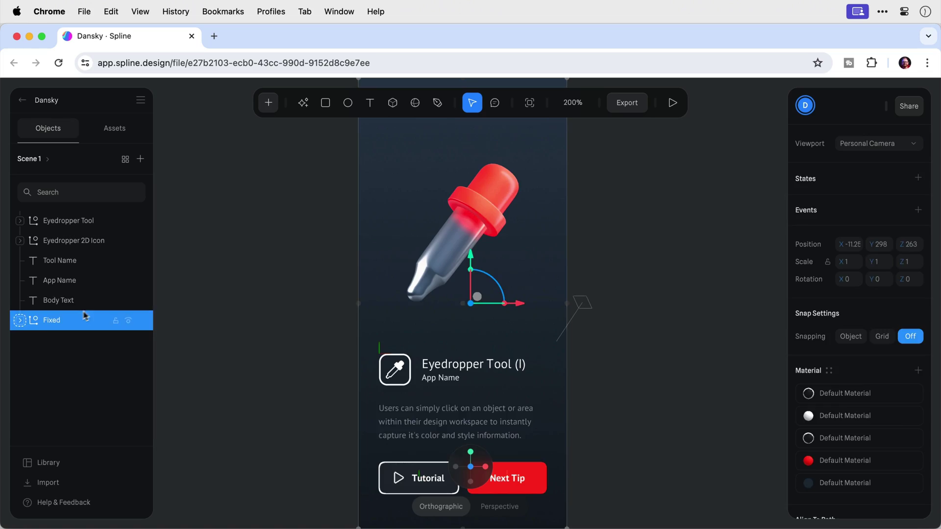
Step: Duplicate the 2D icon, tool name, app name and body text beside the screen, and change the copied heading to "Zoom Tool (Z)"
click(211, 301)
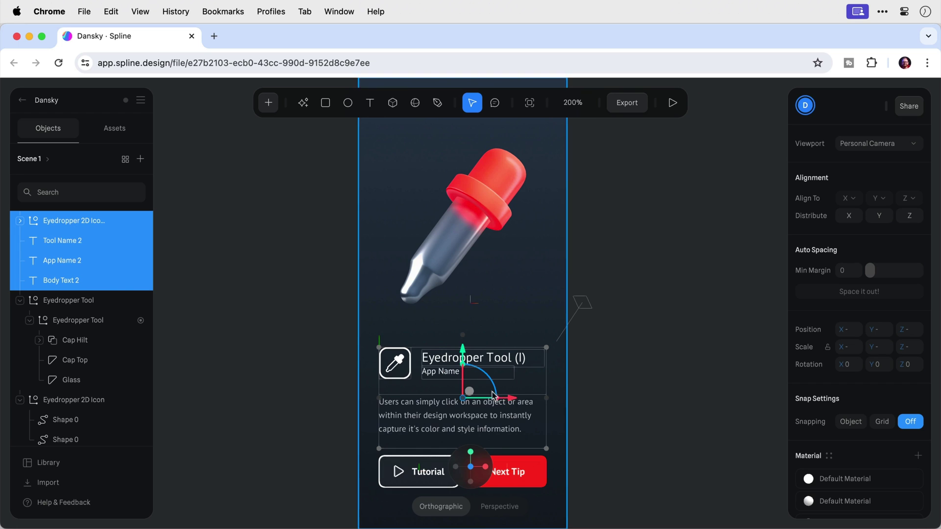
alt+drag(494, 396, 734, 394)
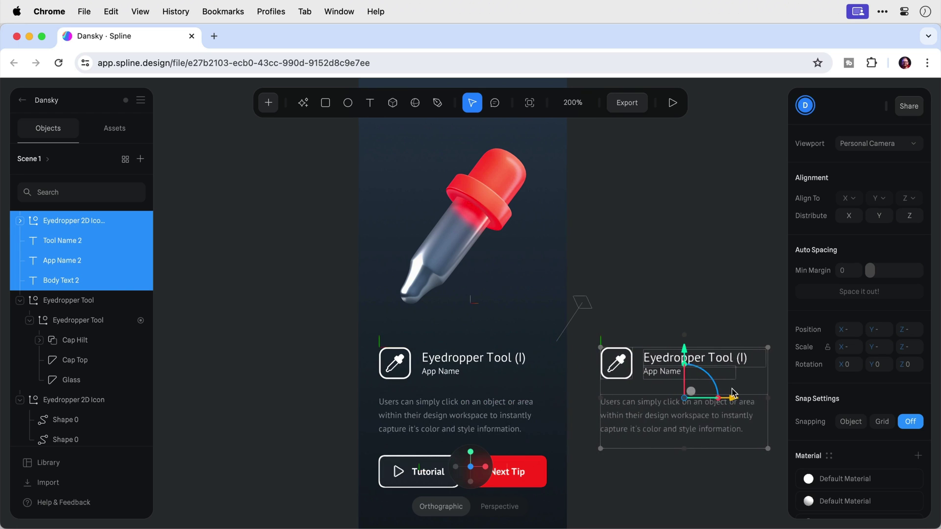
double_click(667, 357)
text(Zoom)
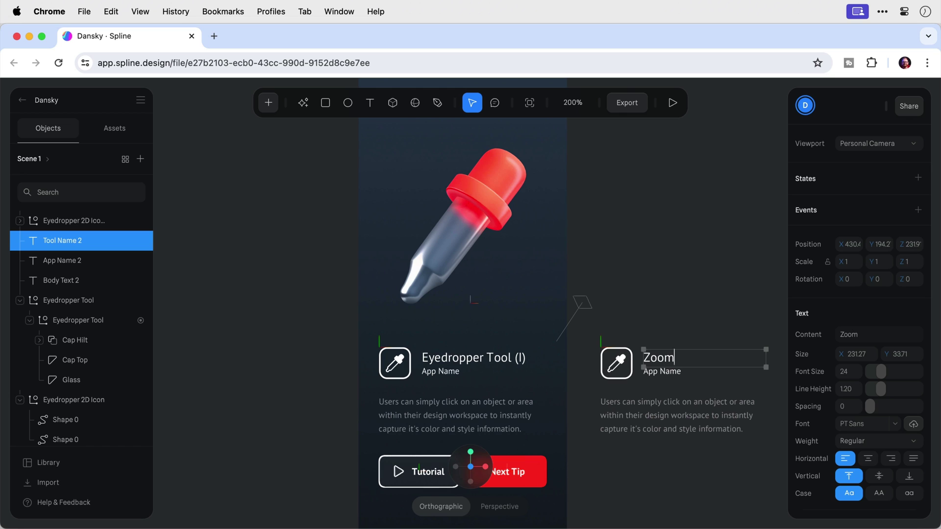
text( Tool (Z))
Step: Replace the copied body text with "The Zoom Tool provides a straightforward way to navigate and inspect minute details of your" and so on
double_click(676, 415)
text(The Zoom Tool provid)
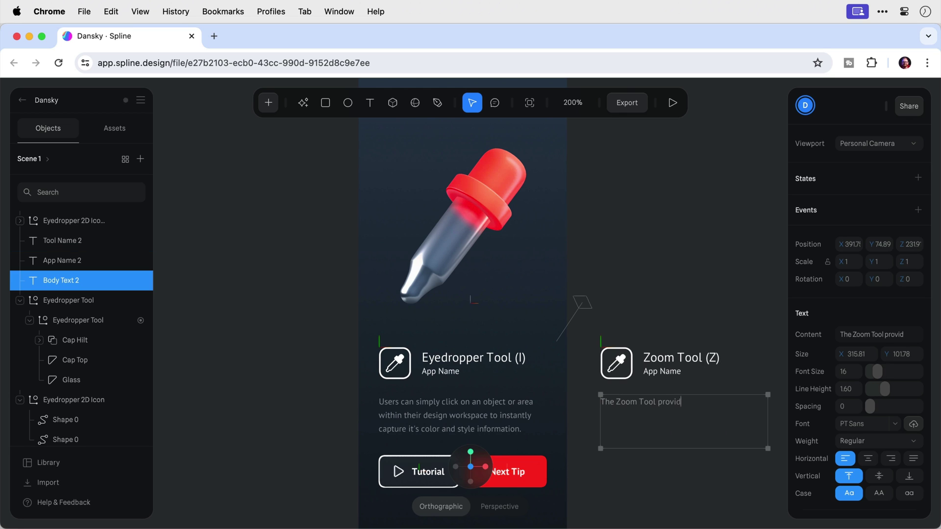
text(es a straightforward way to navigate and inspect minute details of your)
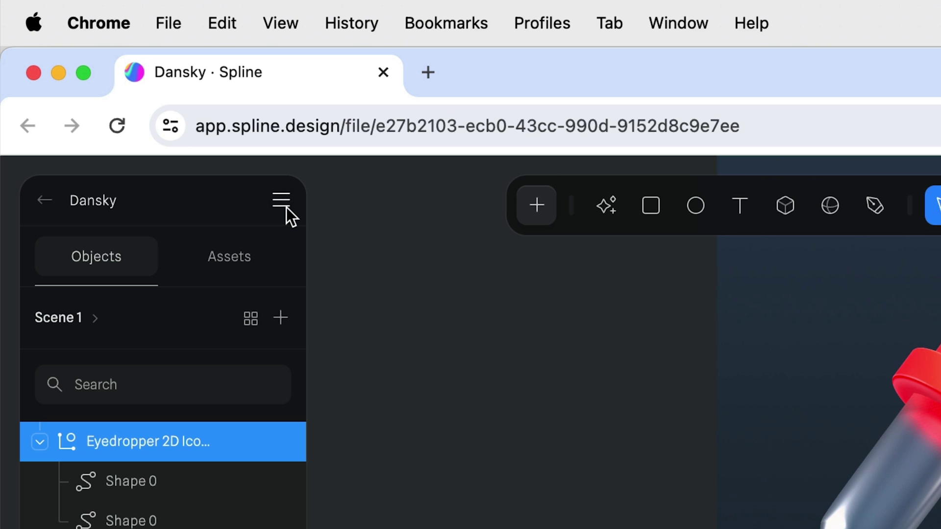
Step: Import the vector file zoom-icon.svg from the Project Files folder into the scene
click(286, 207)
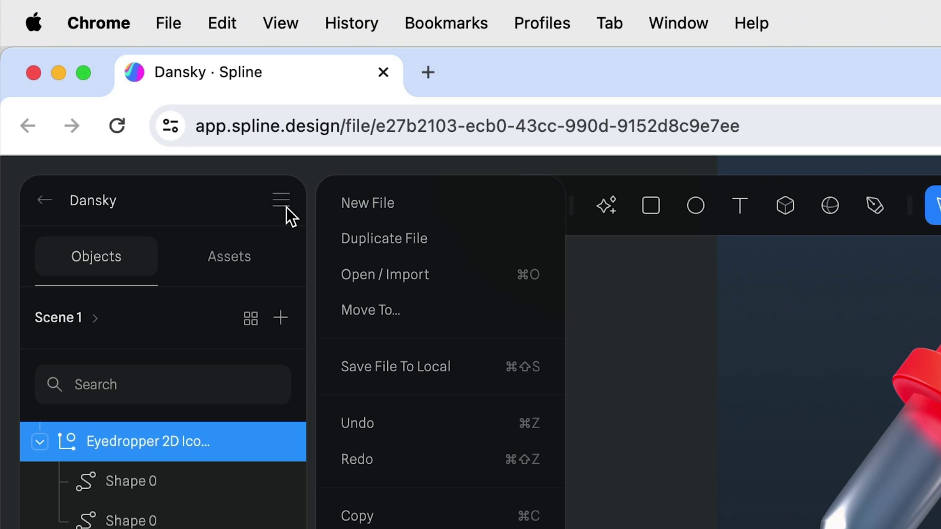
click(381, 272)
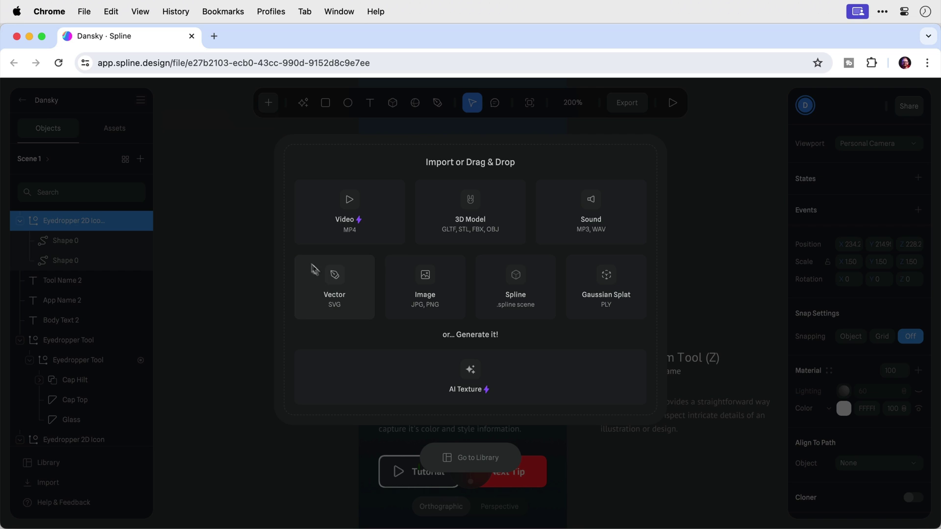
click(334, 285)
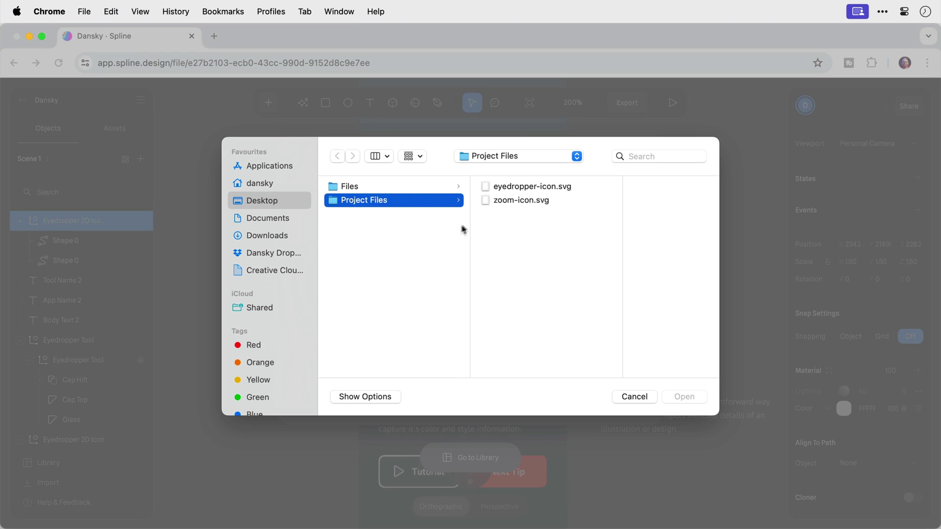
click(500, 202)
double_click(501, 205)
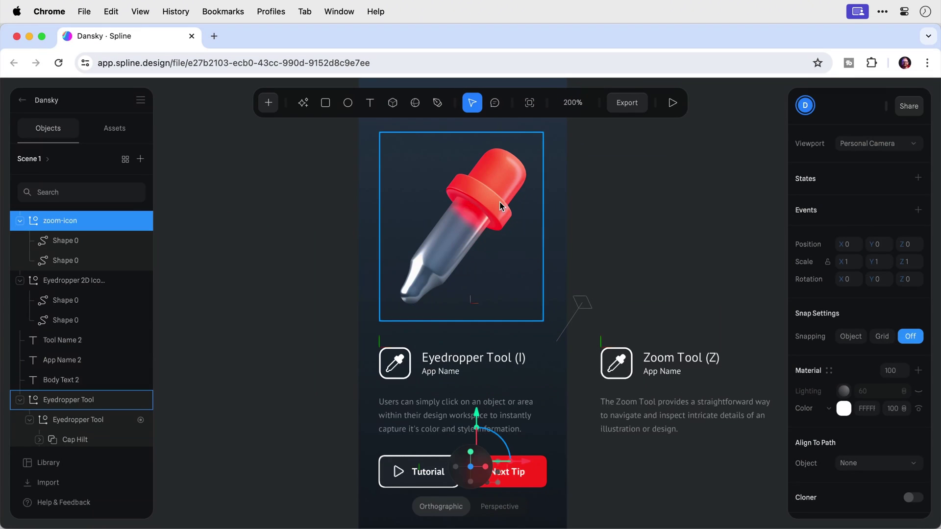
Step: Align the imported zoom icon with the copied eyedropper 2D icon at Max on the X, Y and Z axes
right_drag(501, 205, 537, 228)
shift+click(537, 228)
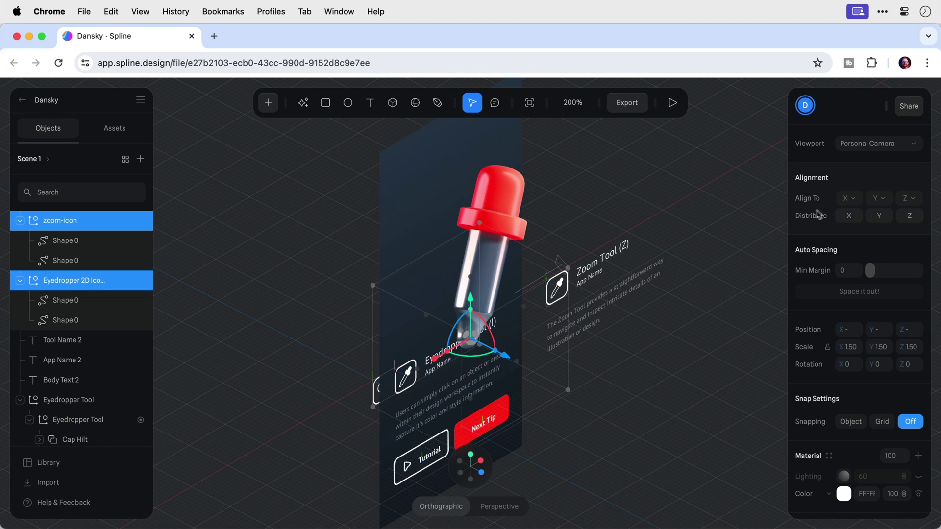
click(849, 200)
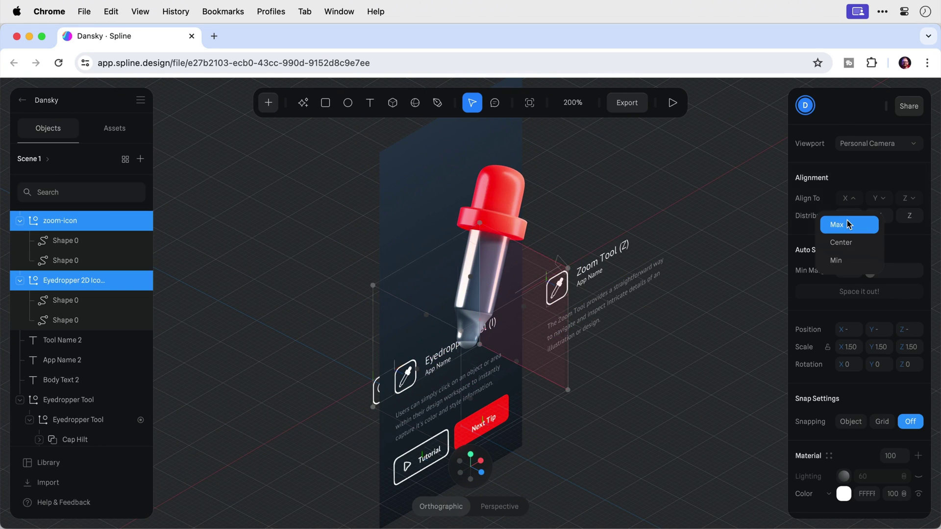
click(847, 222)
click(877, 199)
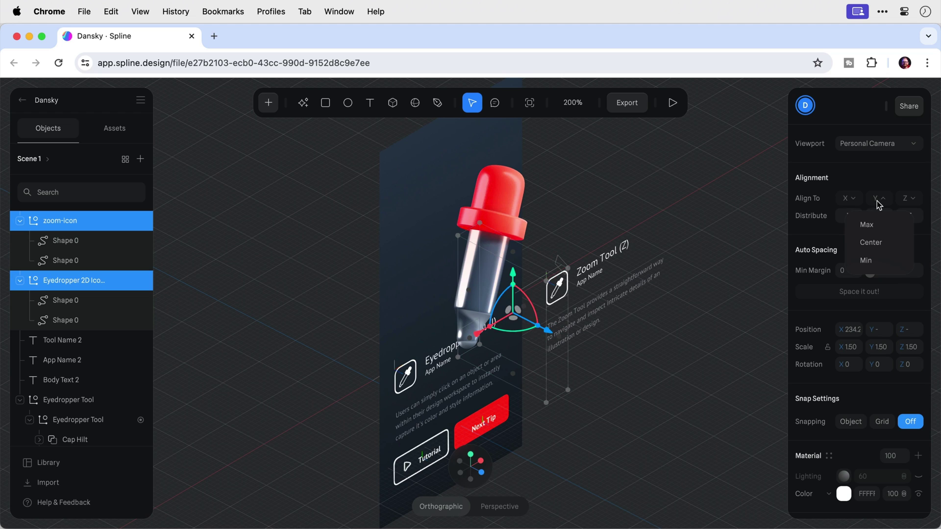
click(876, 221)
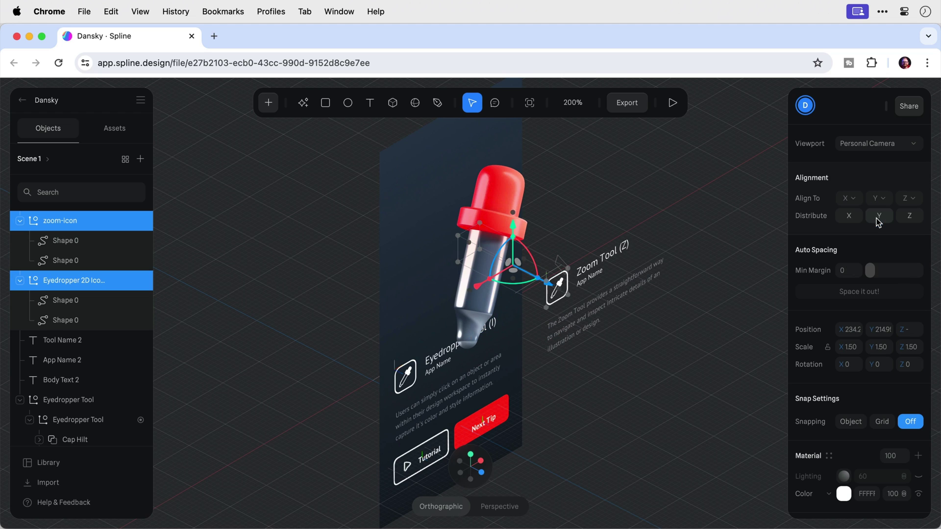
click(908, 199)
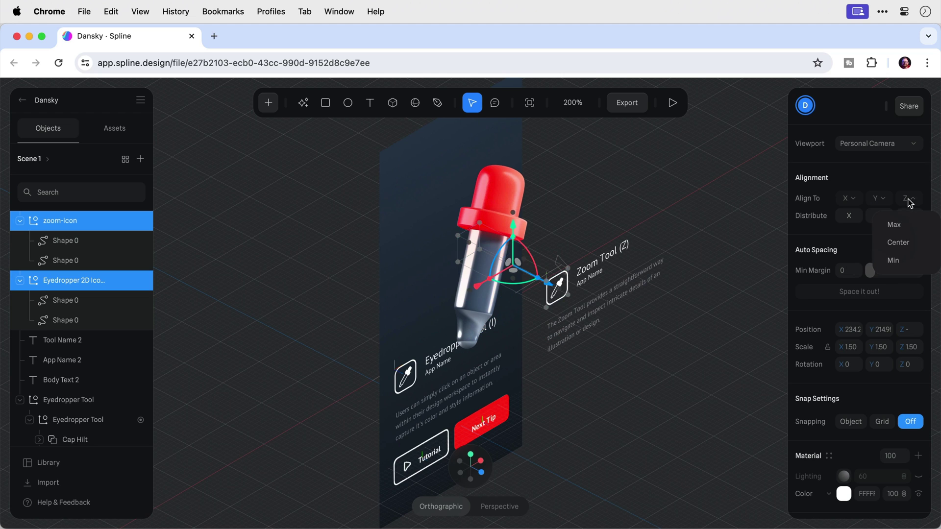
click(907, 225)
Step: Delete the copied eyedropper 2D icon beside the Zoom Tool heading
click(203, 273)
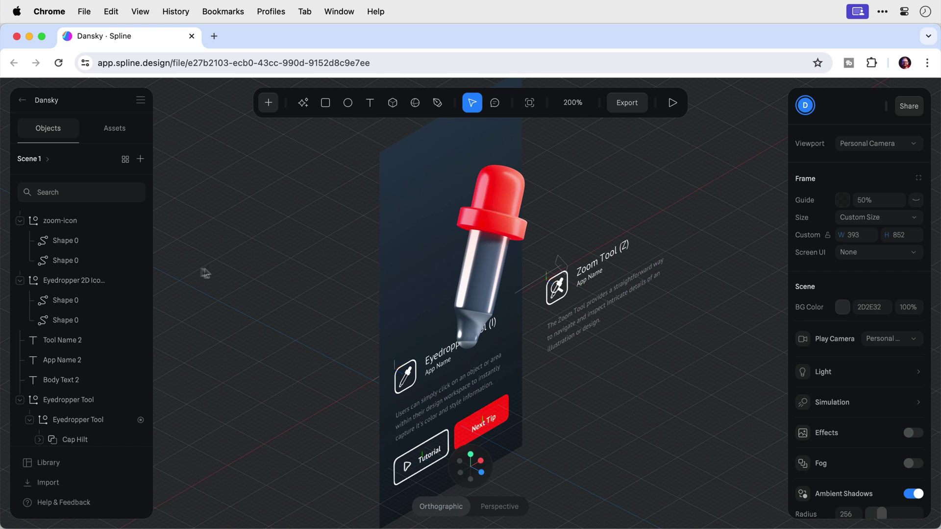
click(66, 281)
key(super+z)
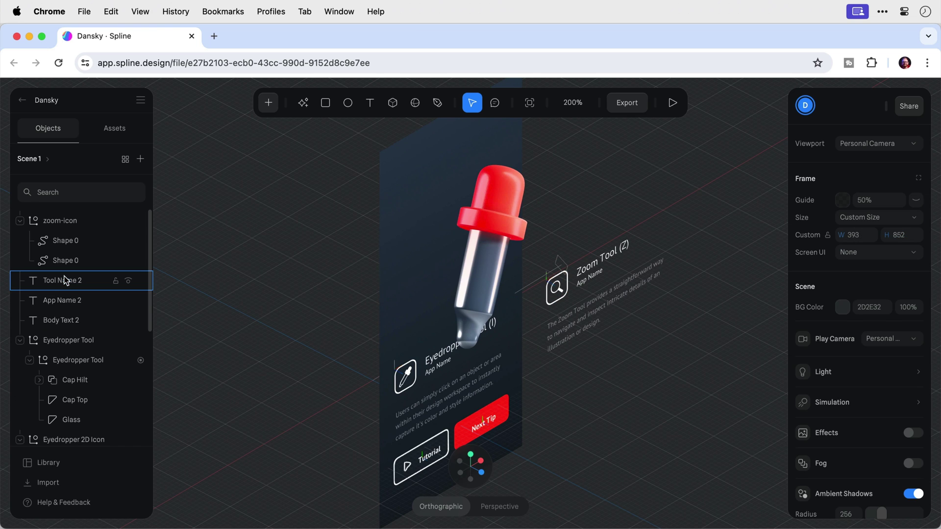
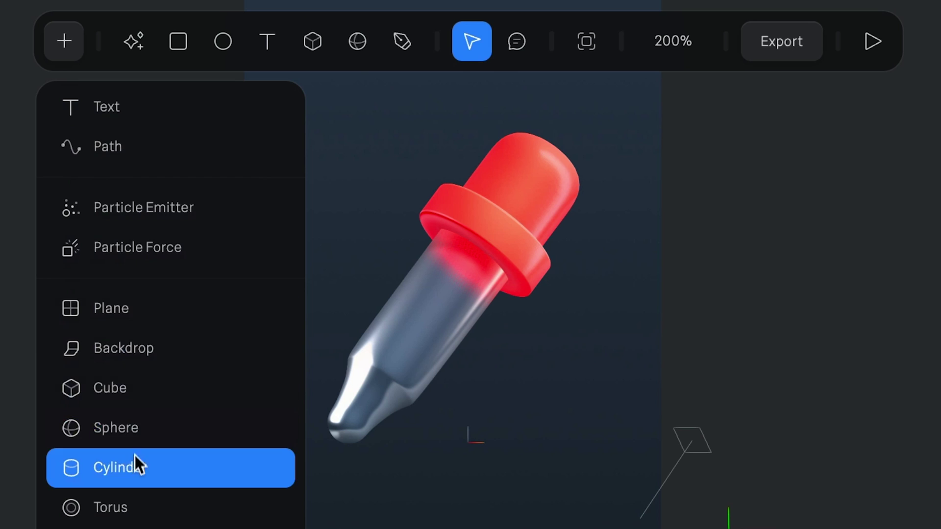
Step: Add a cylinder beside the screen as the magnifier handle and set its Y size to 205
click(134, 464)
click(132, 460)
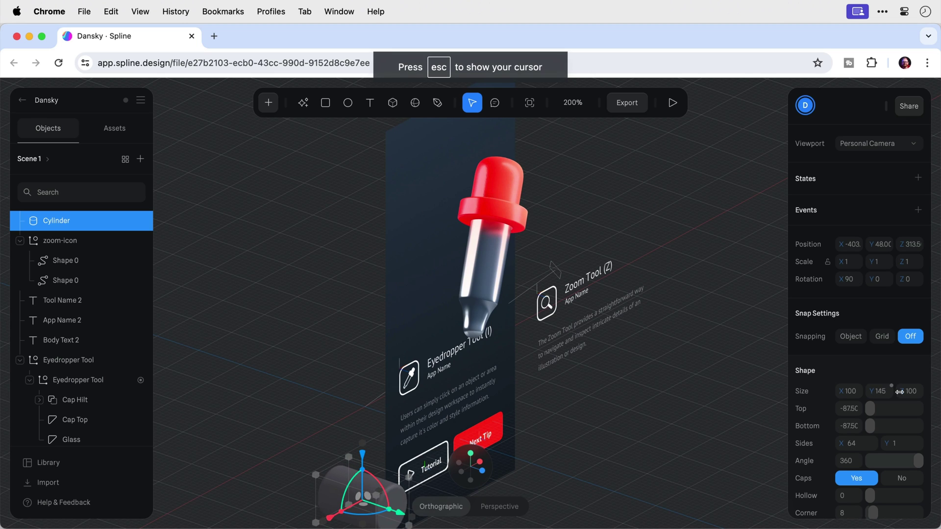
drag(900, 392, 911, 391)
Step: Duplicate the handle cylinder above the original and resize the copy into a disc of 285 by 95 by 285
drag(373, 470, 296, 333)
key(super+d)
drag(872, 391, 934, 393)
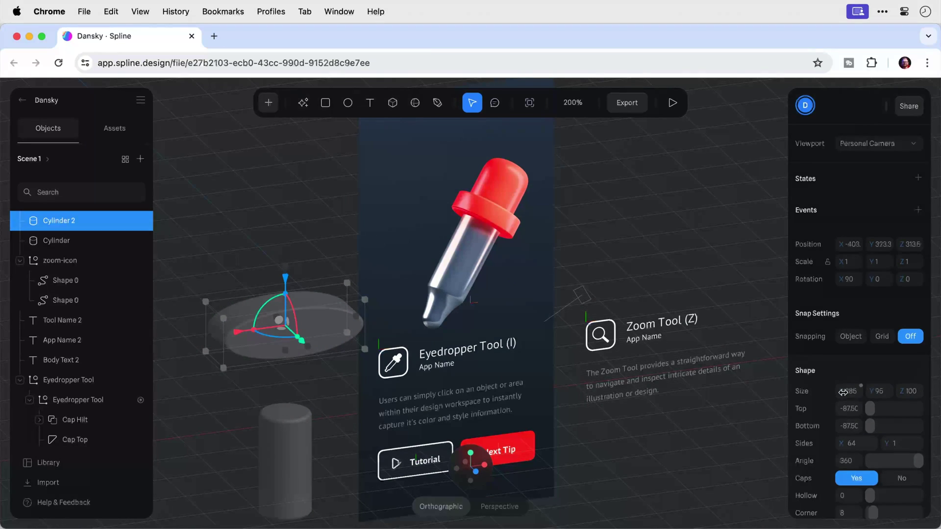
click(910, 391)
text(285)
key(Return)
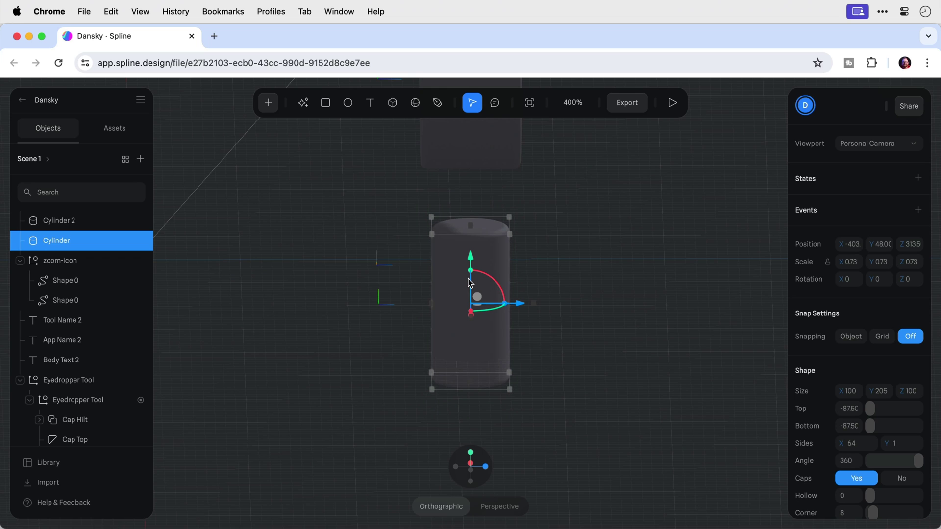
Step: Move the handle cylinder up along its Y axis until it meets the disc
drag(471, 260, 464, 188)
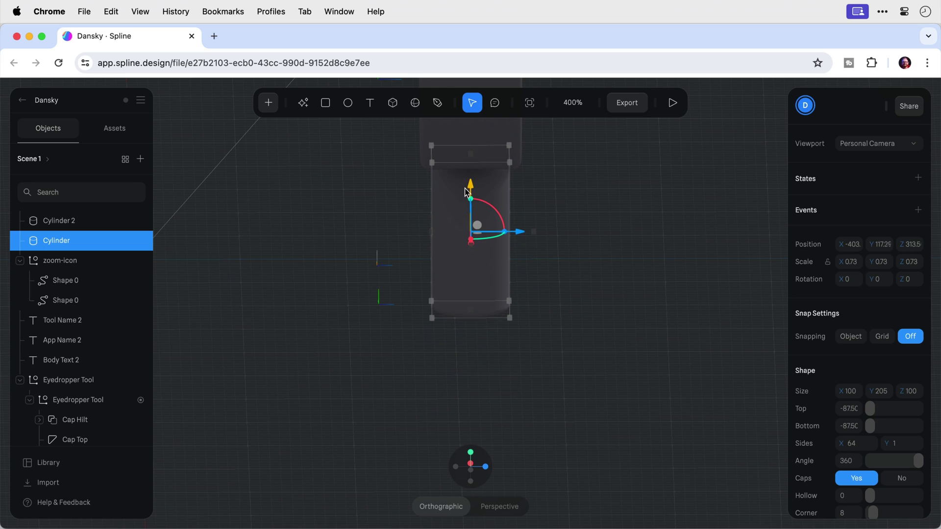
right_drag(465, 188, 385, 226)
Step: Duplicate the disc and scale the copy to about 0.77 across and 1.92 in depth so it passes through the original
click(385, 226)
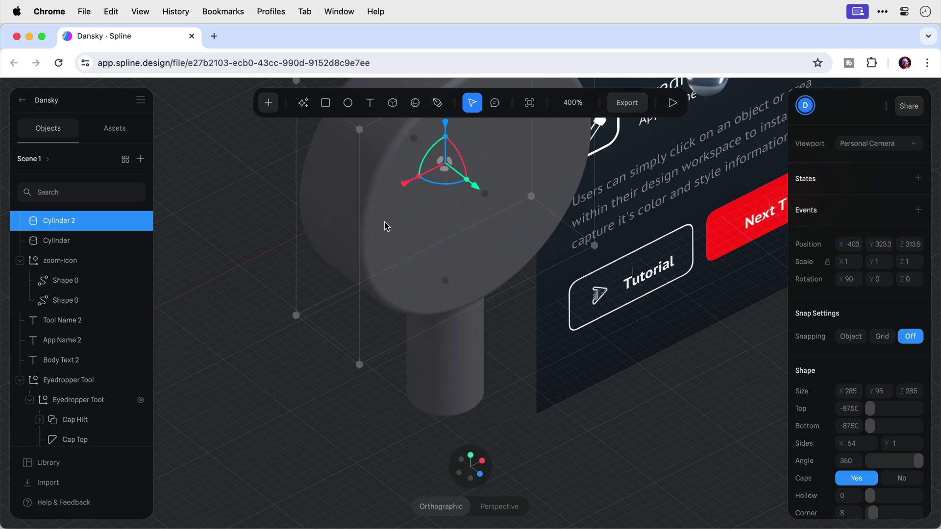
key(super+d)
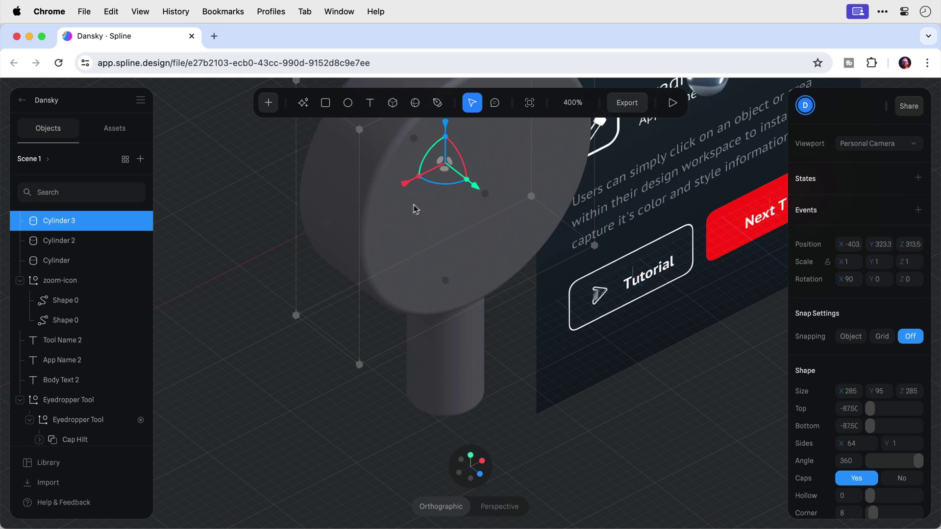
mouse_move(466, 180)
mouse_down()
mouse_move(502, 202)
mouse_move(455, 175)
mouse_move(464, 182)
mouse_up()
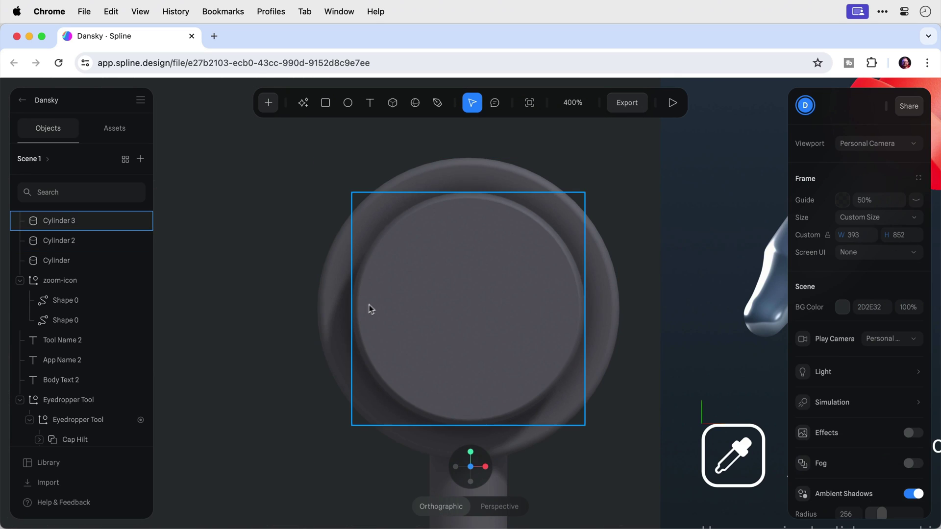
Step: Subtract the smaller inner disc from the larger one with a Boolean operation to form the magnifier ring
click(388, 296)
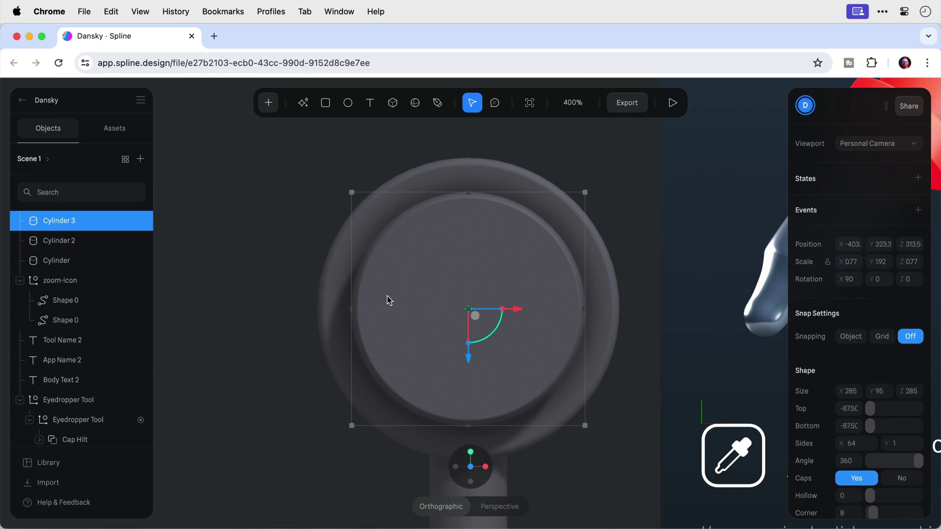
shift+click(335, 299)
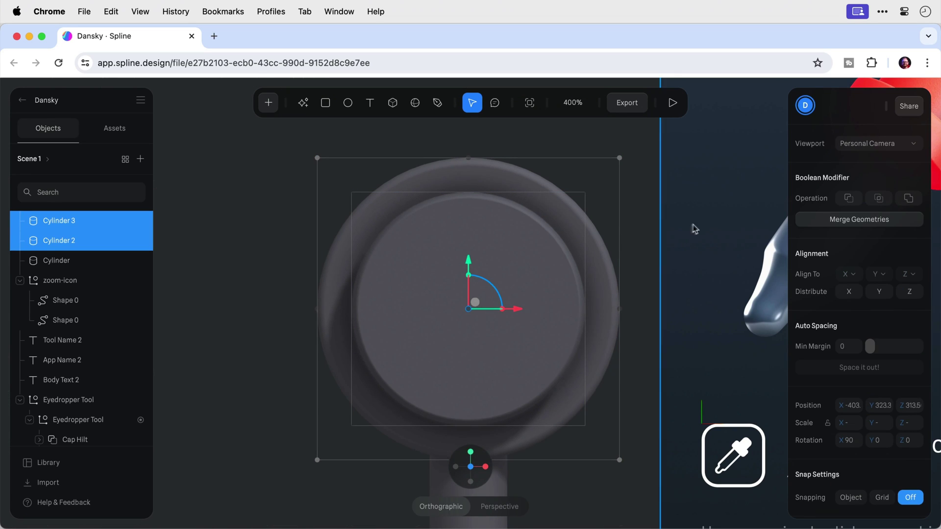
click(844, 200)
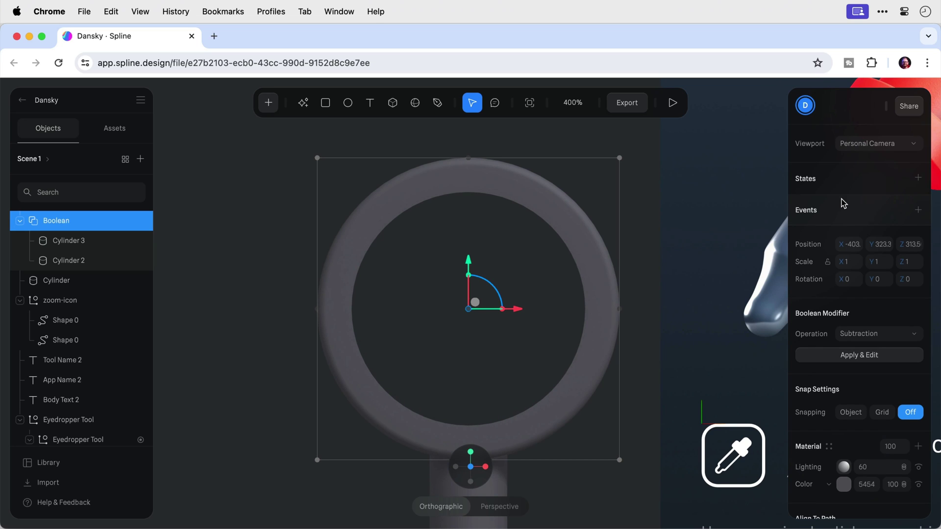
Step: Duplicate the inner cutting cylinder and move the copy out of the Boolean group to the top of the object list
click(84, 244)
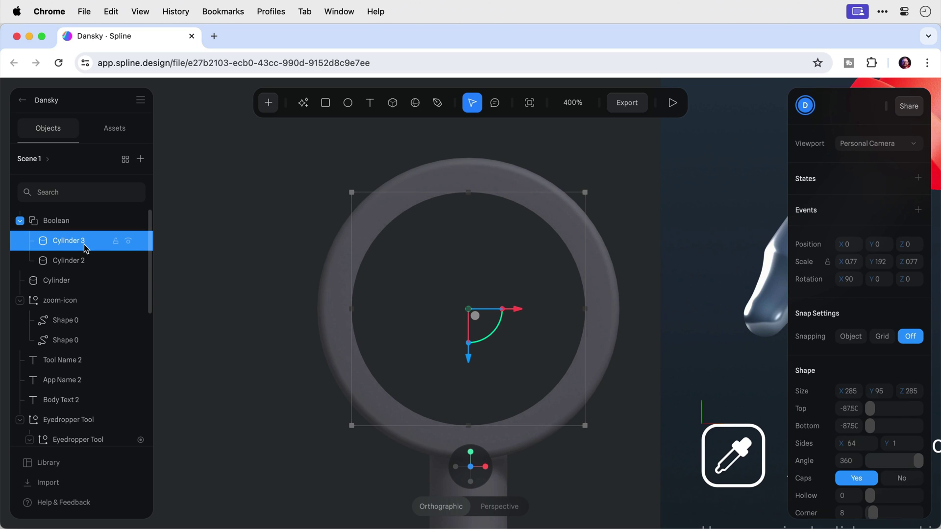
key(super+d)
drag(84, 244, 84, 218)
Step: Rename the copied inner cylinder "Glass" and thin it to a Y scale of about 0.48
double_click(67, 225)
text(G)
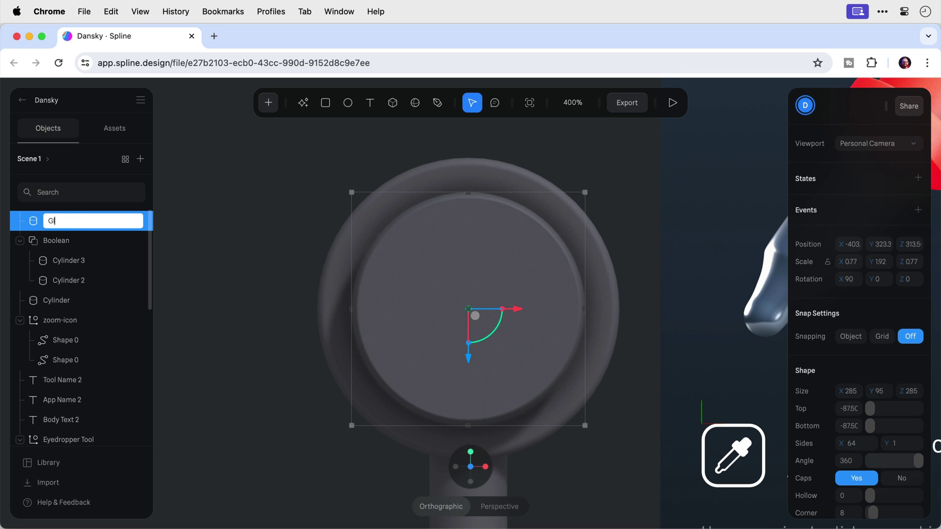
text(lass)
key(Return)
drag(539, 343, 478, 316)
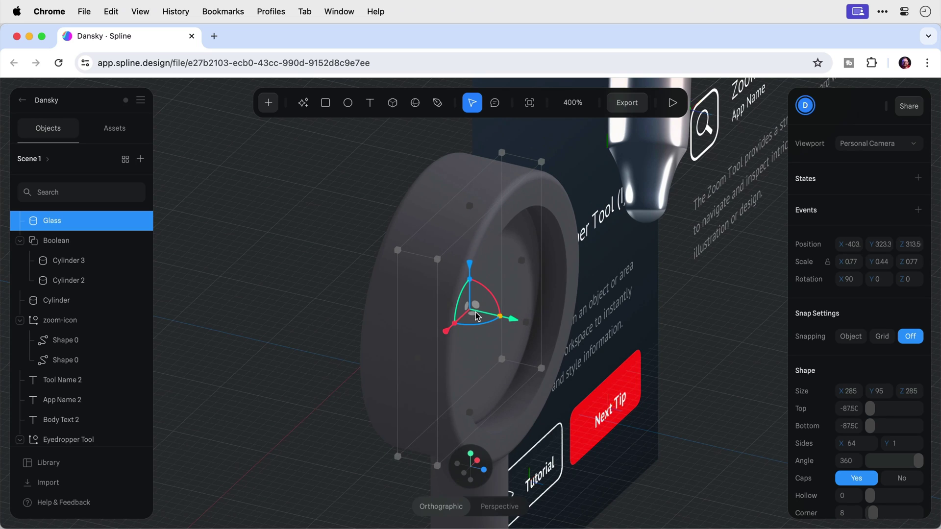
Step: Copy the material of the eyedropper's glass tube and paste it onto the magnifier's Glass cylinder
scroll(539, 294, down, 5)
click(626, 246)
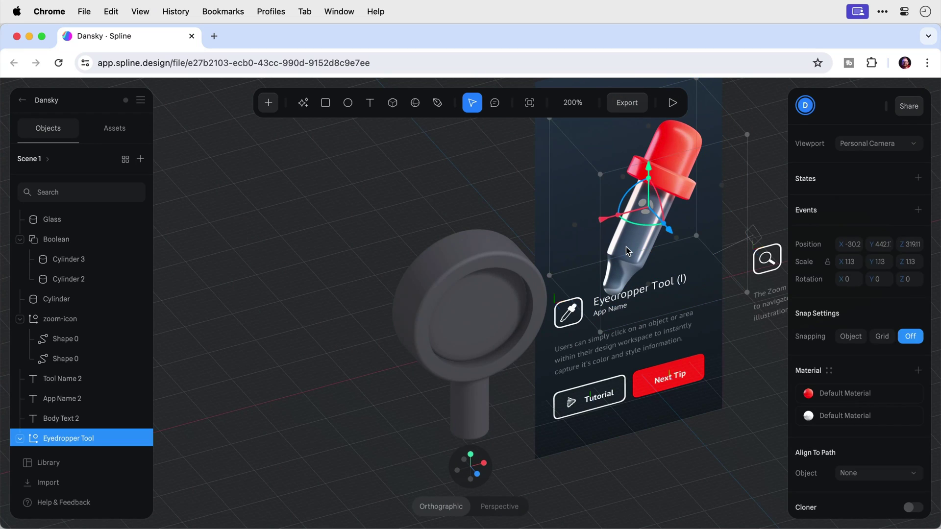
double_click(626, 246)
double_click(626, 246)
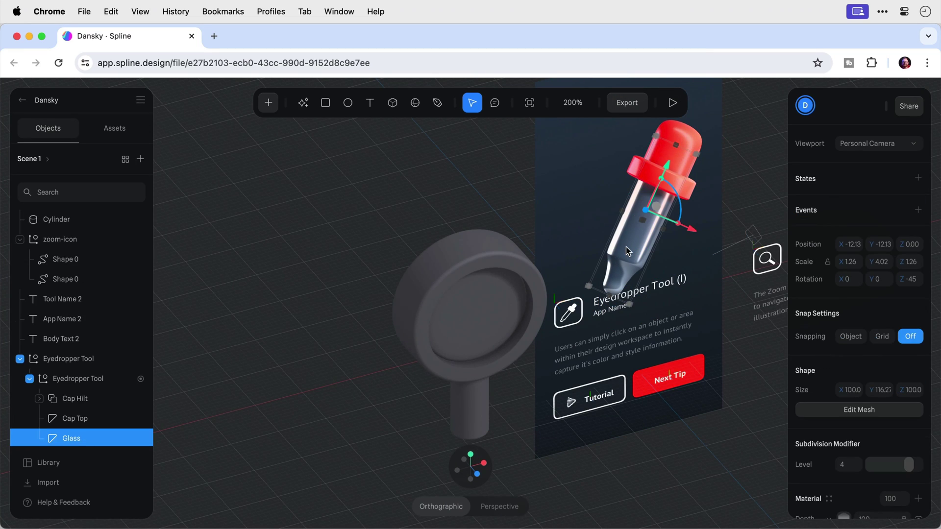
right_click(627, 250)
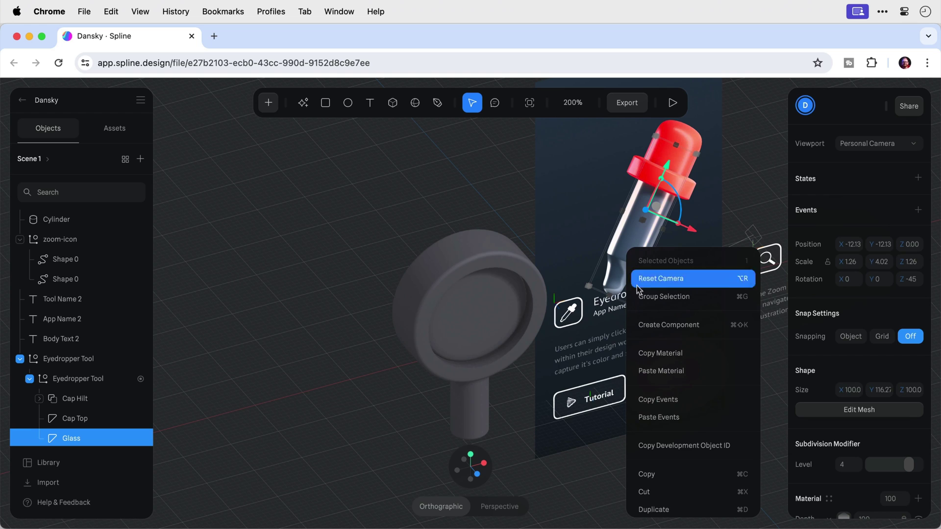
click(656, 351)
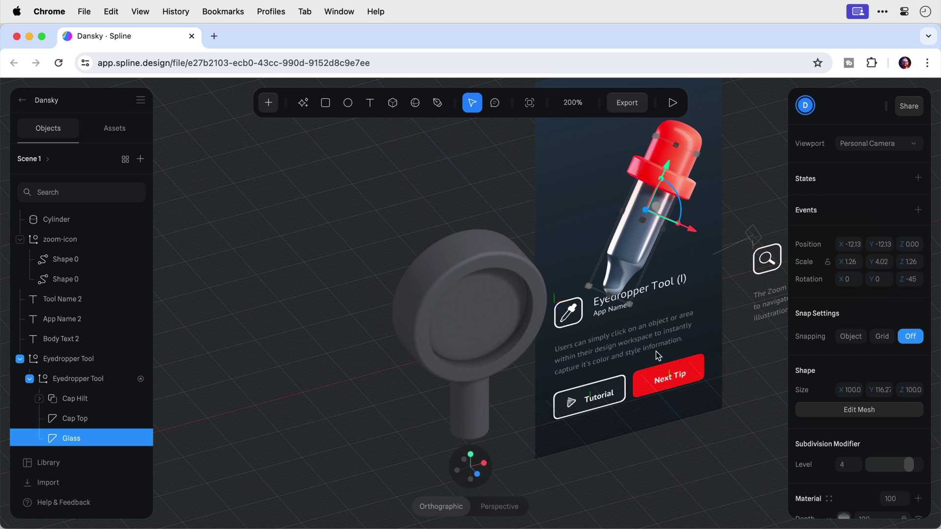
click(494, 323)
right_click(493, 322)
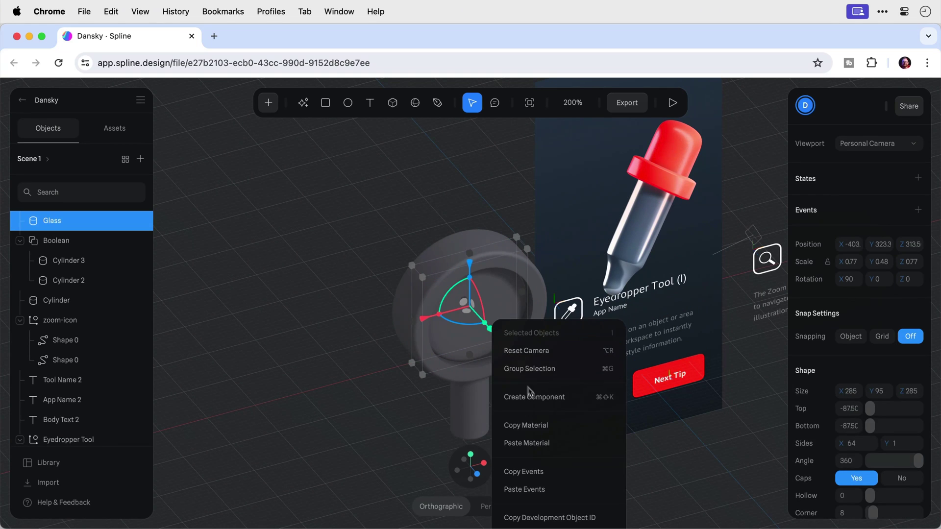
click(555, 443)
Step: Copy the red Cap Hilt material from the eyedropper and paste it onto the magnifier's ring and handle
click(657, 178)
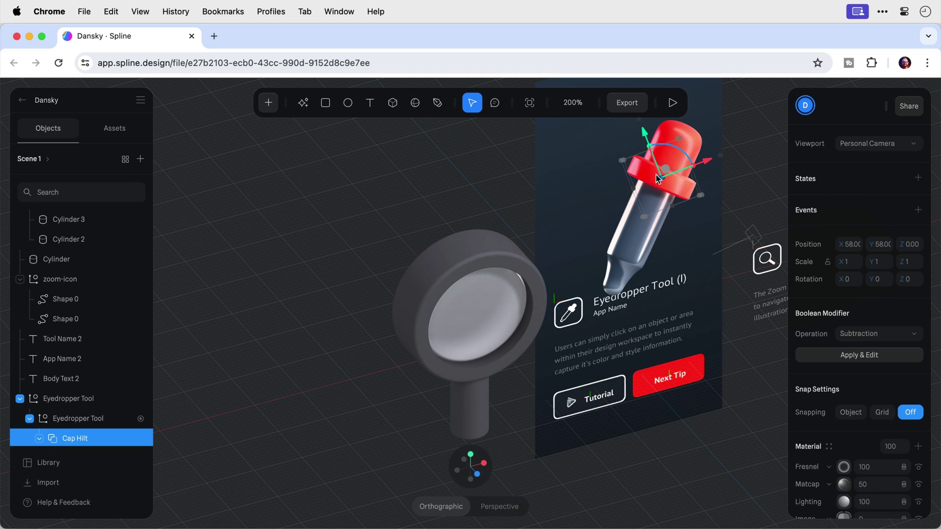
right_click(658, 178)
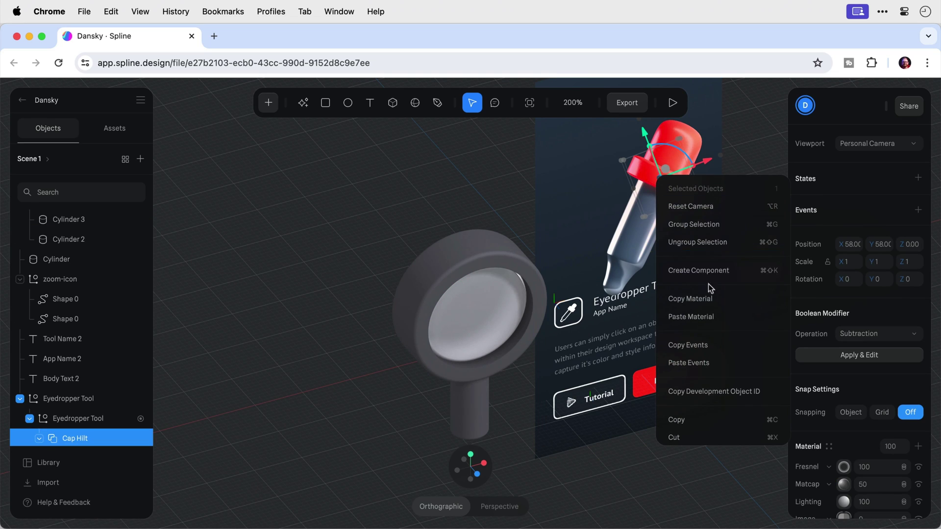
click(716, 298)
click(513, 257)
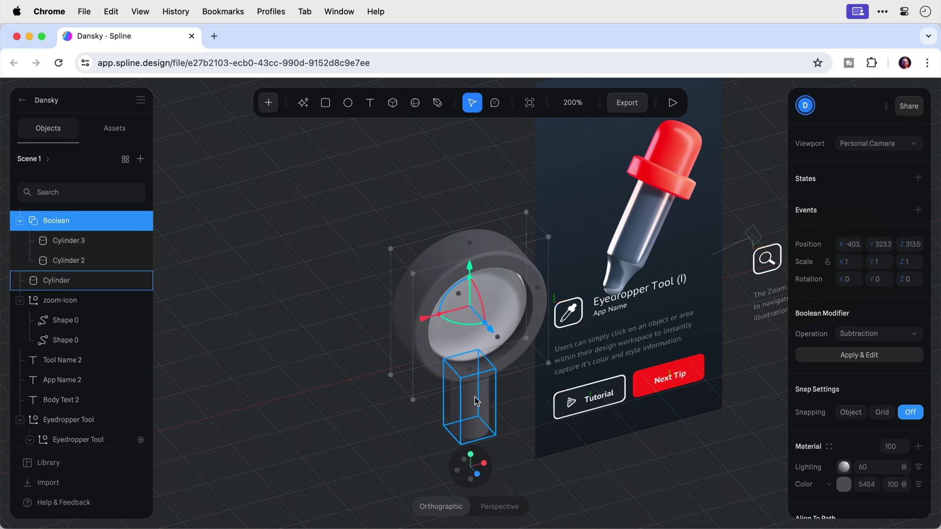
shift+click(470, 413)
right_click(469, 410)
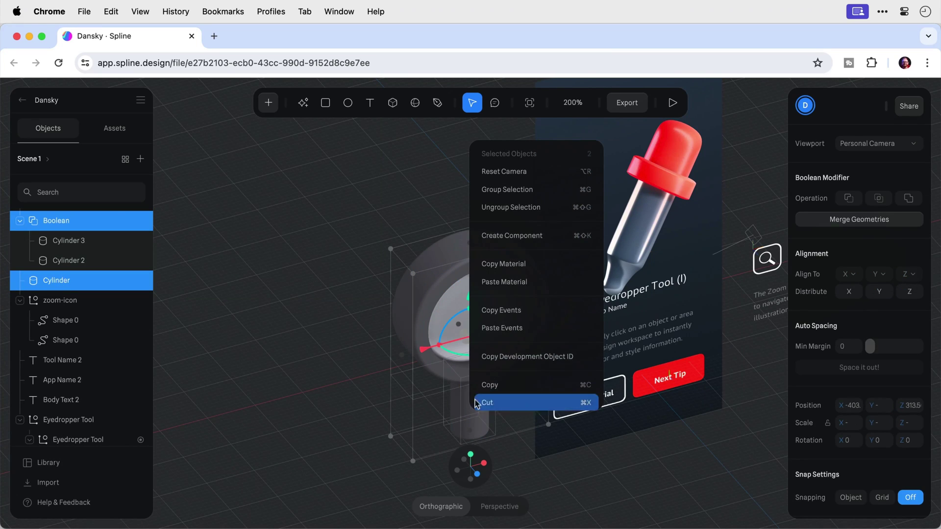
click(526, 283)
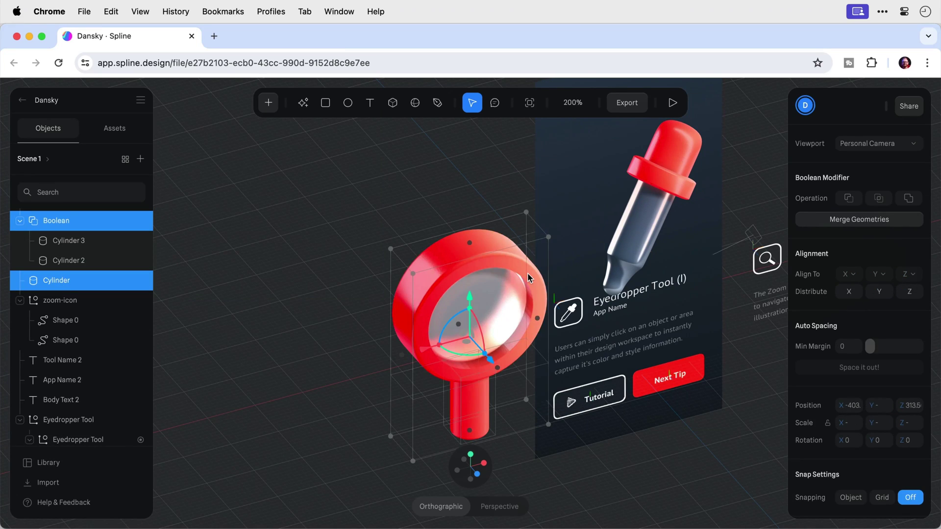
Step: Lengthen the magnifier's handle cylinder and round its ends with a corner value of 57, then widen the ring's inner opening
key(1)
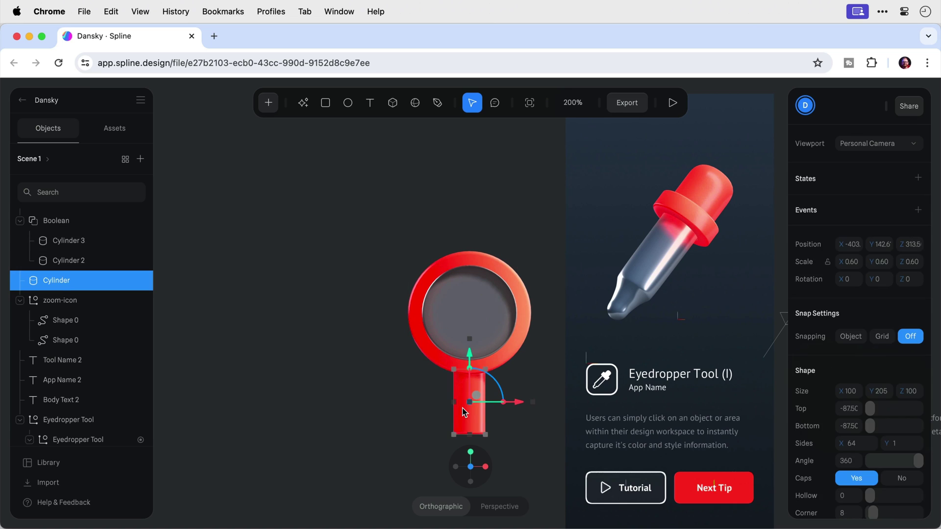
scroll(814, 418, down, 3)
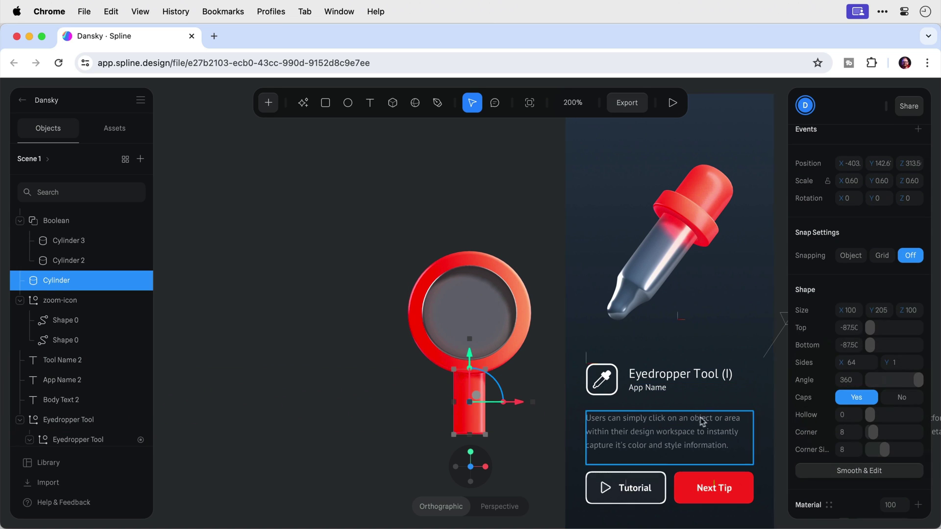
drag(873, 433, 893, 432)
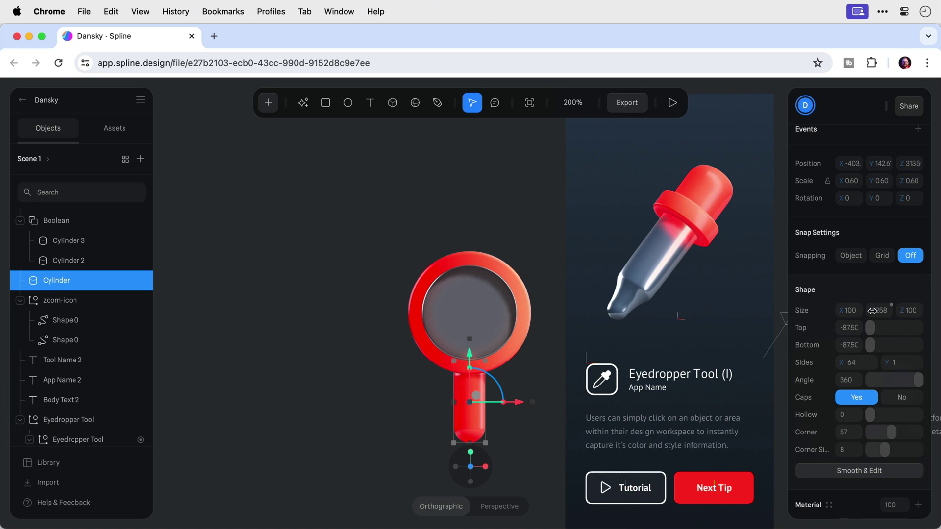
click(490, 333)
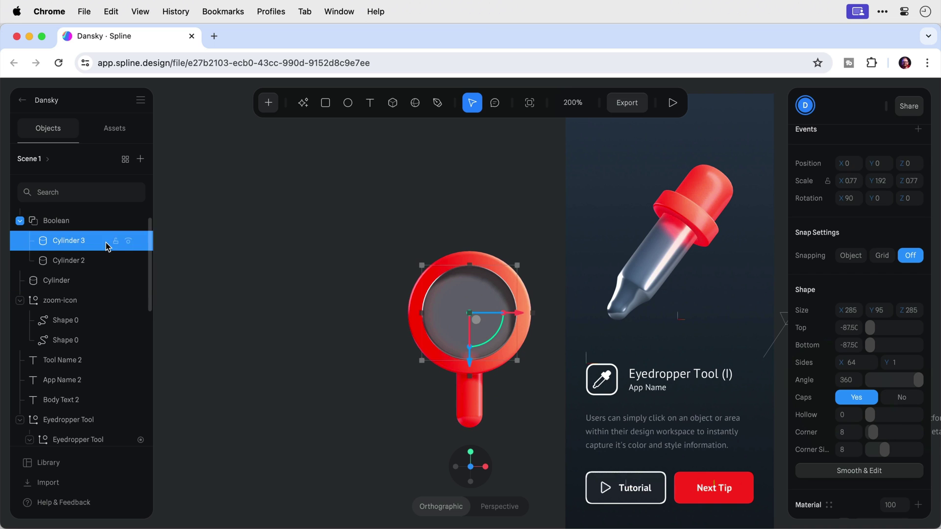
Step: Group the magnifier's parts as "Zoom Tool" and place the group above the Zoom Tool (Z) text, tilted like the eyedropper
key(ctrl+v)
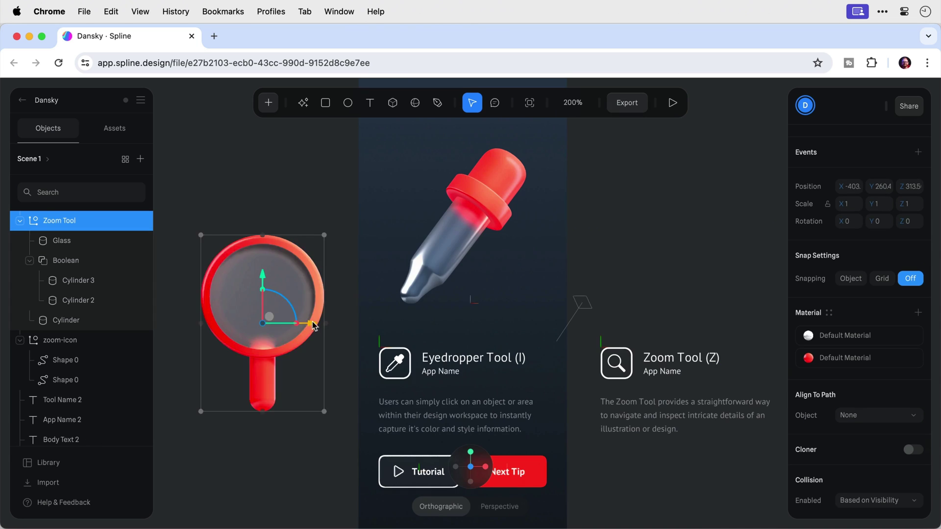
drag(313, 322, 713, 305)
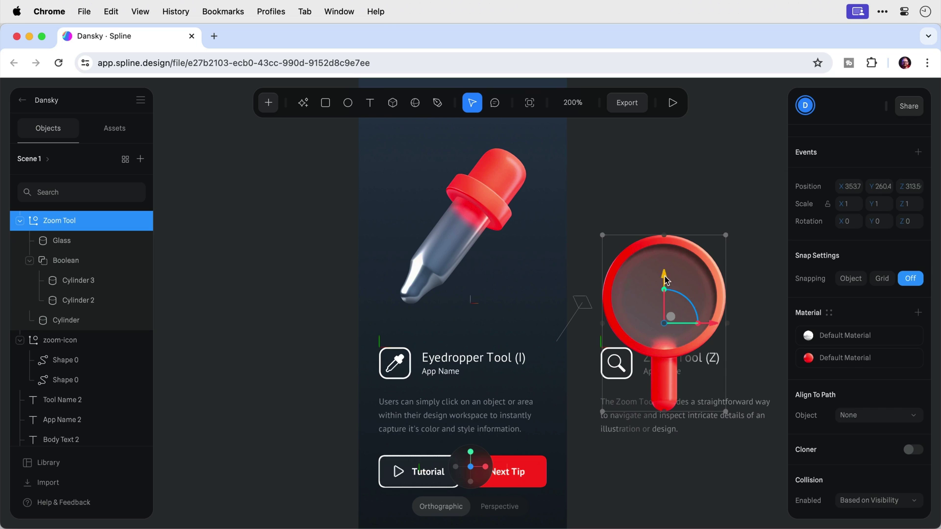
drag(664, 277, 688, 214)
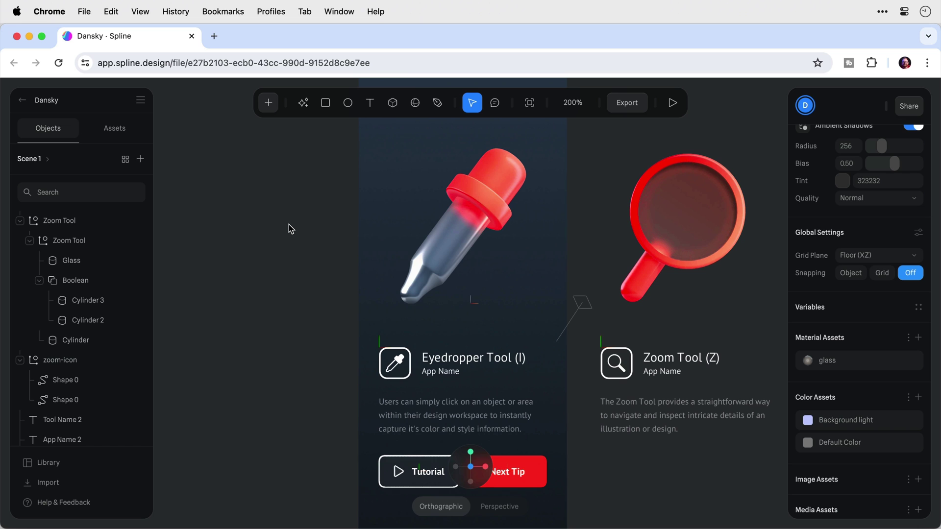
Step: Group the eyedropper model, its 2D icon, tool name, app name and body text, and name the group "Tool 1"
click(431, 231)
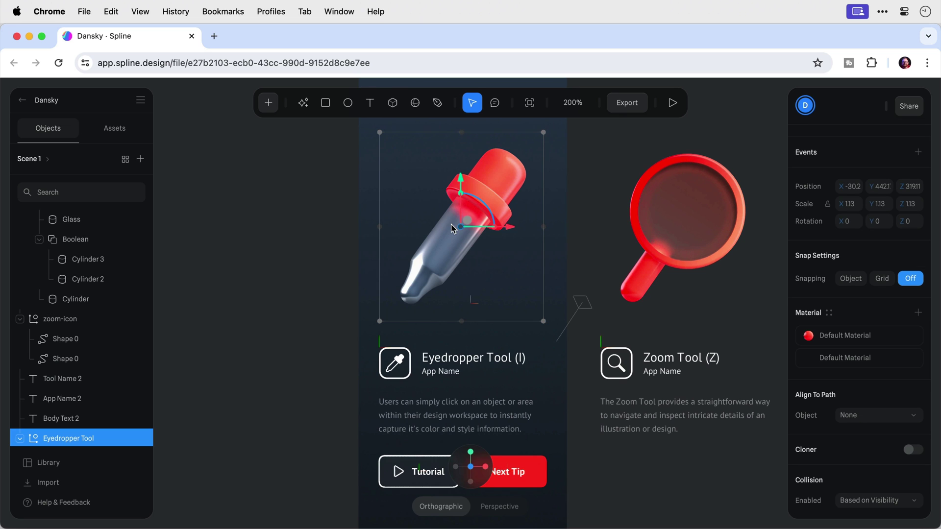
shift+click(402, 363)
shift+click(433, 361)
shift+click(434, 375)
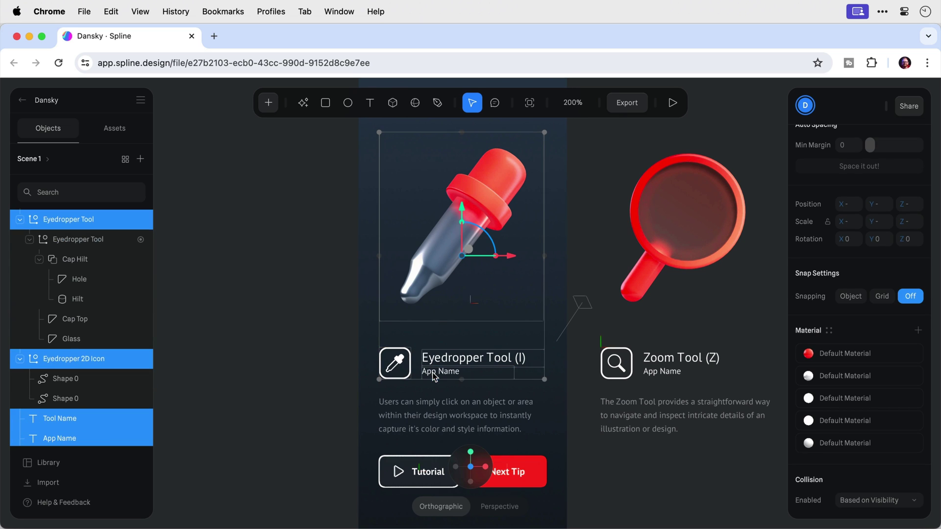
shift+click(433, 406)
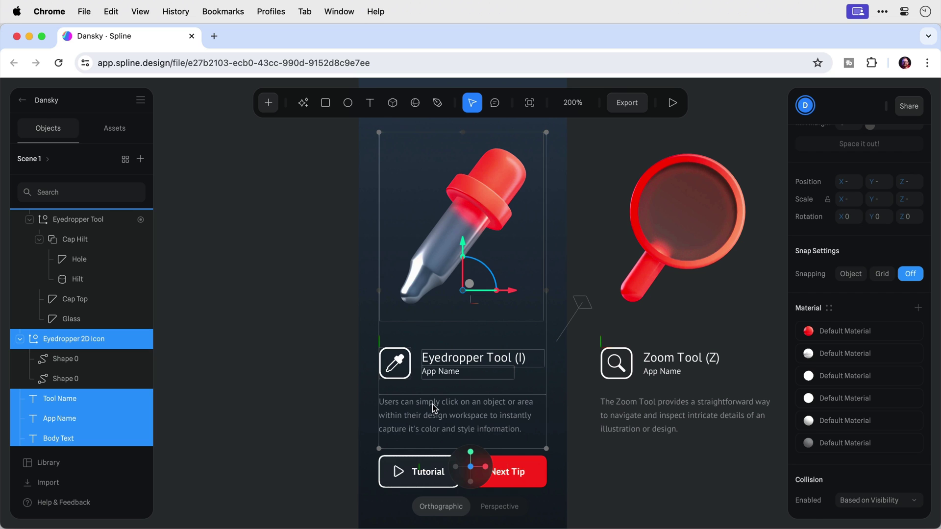
key(super+g)
double_click(54, 220)
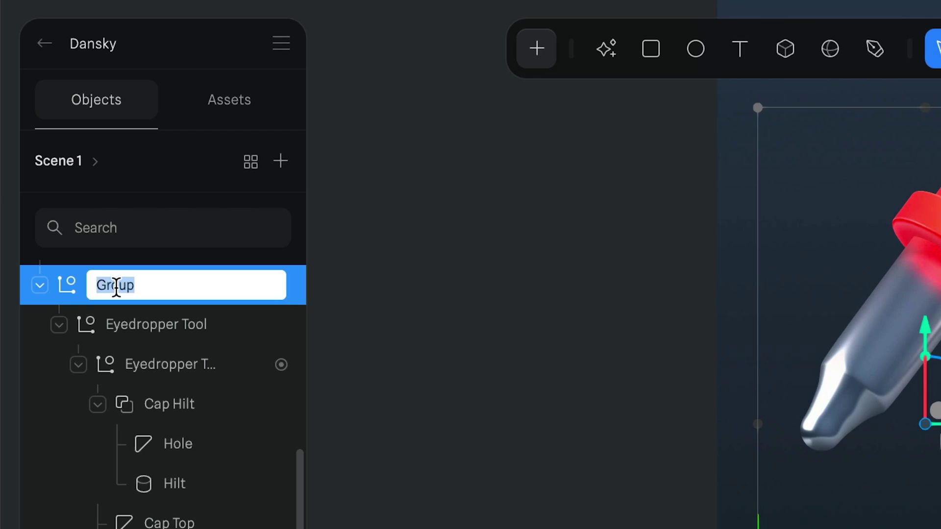
text(Tool 1)
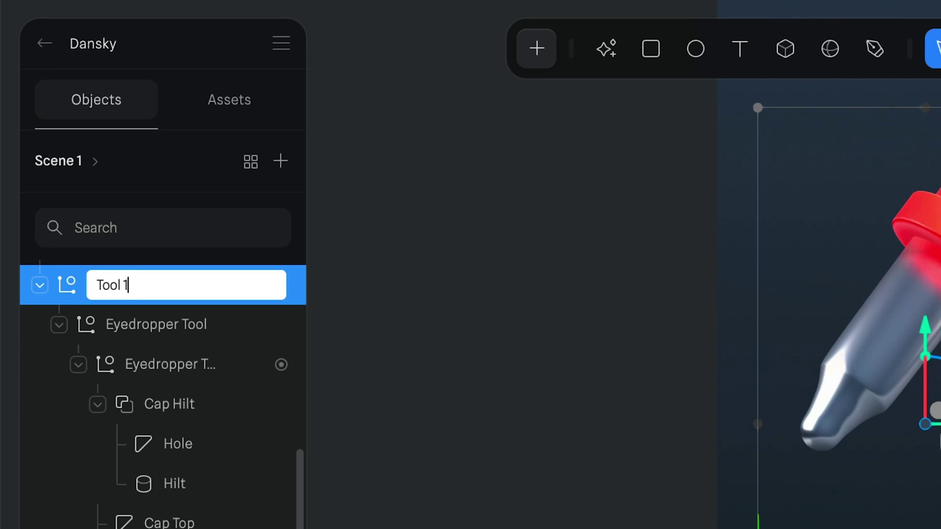
key(Return)
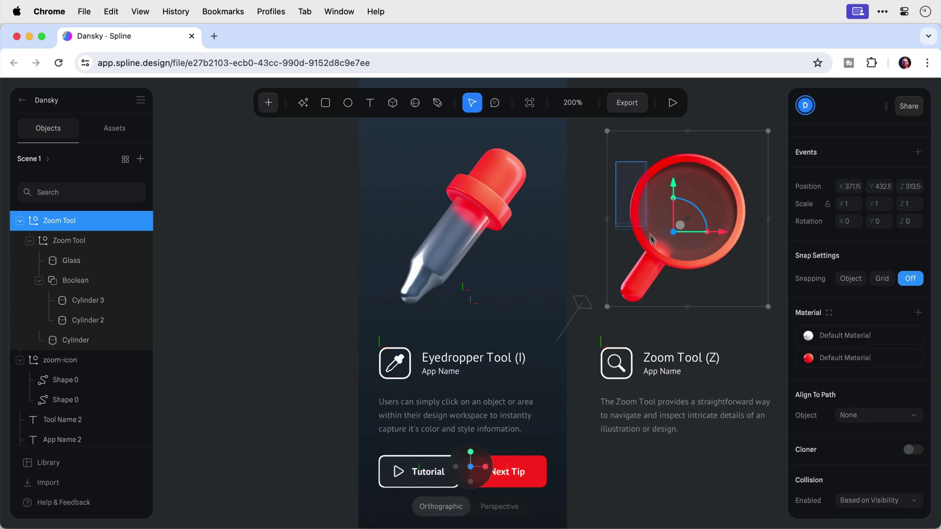
Step: Group the magnifier model, the zoom icon and the three Zoom Tool texts, and name the group "Tool 2"
drag(603, 134, 759, 422)
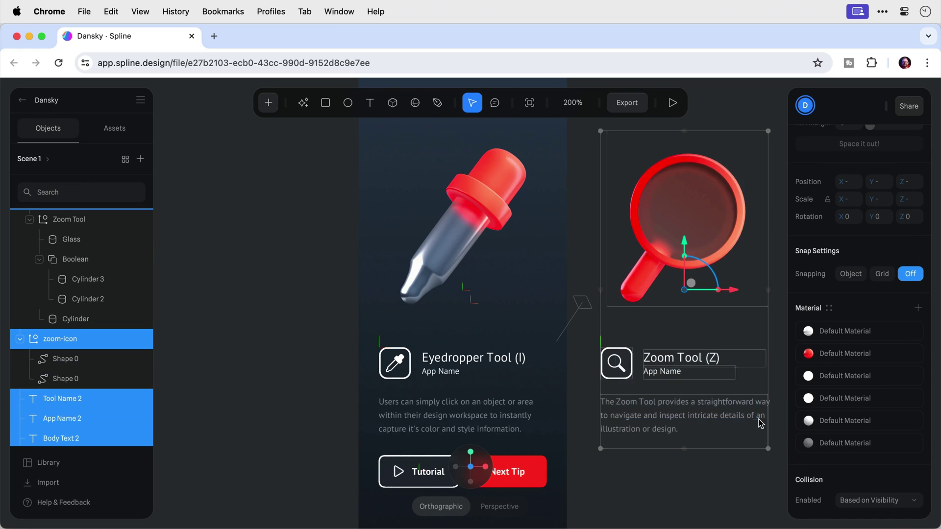
key(super+g)
double_click(53, 220)
text(Tool 2)
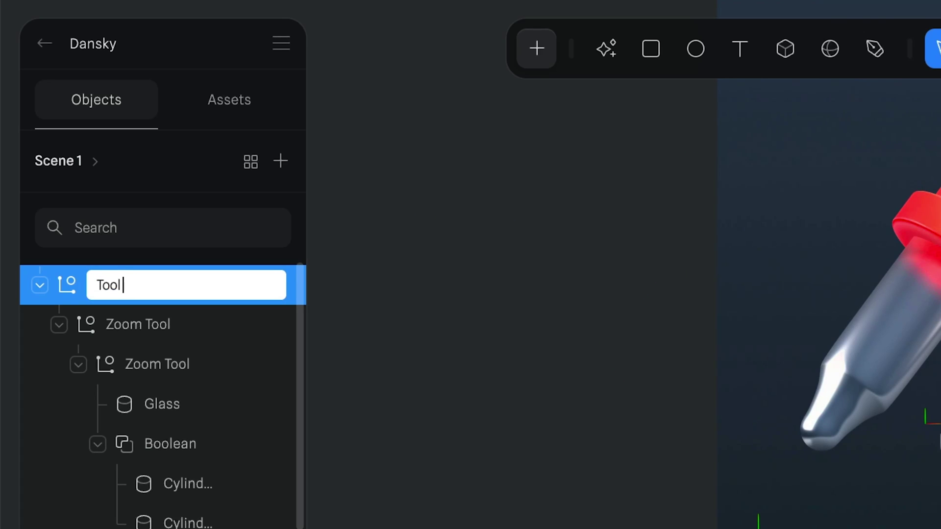
key(Return)
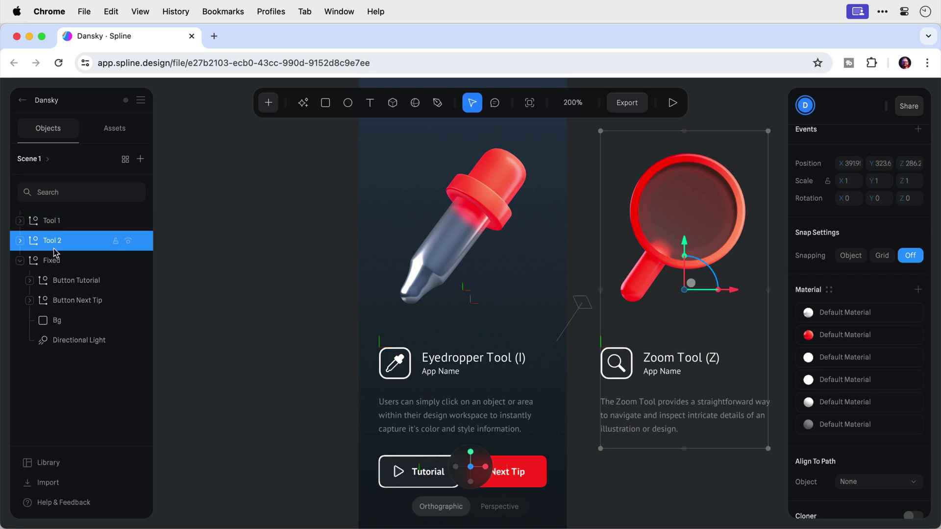
Step: Group Tool 1 and Tool 2 together and name the parent group "Animation"
shift+click(144, 301)
key(super+g)
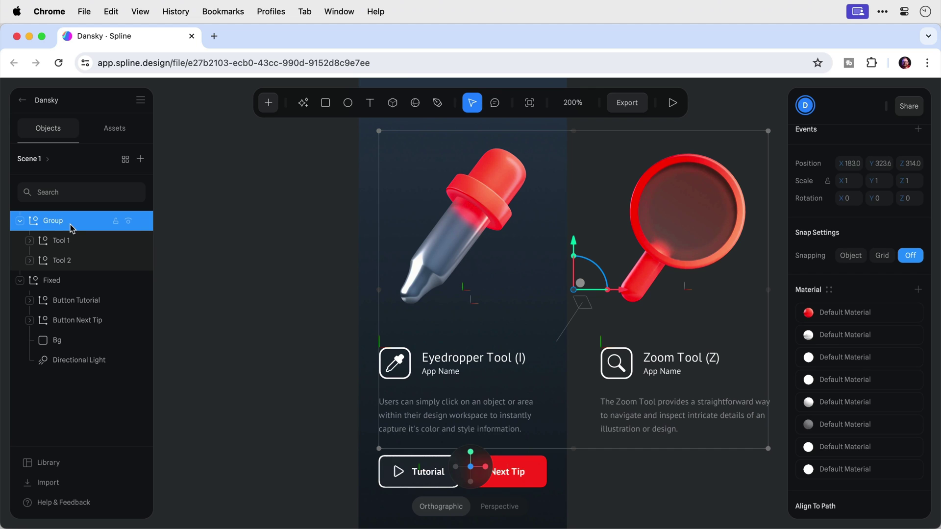
double_click(71, 224)
text(Animation)
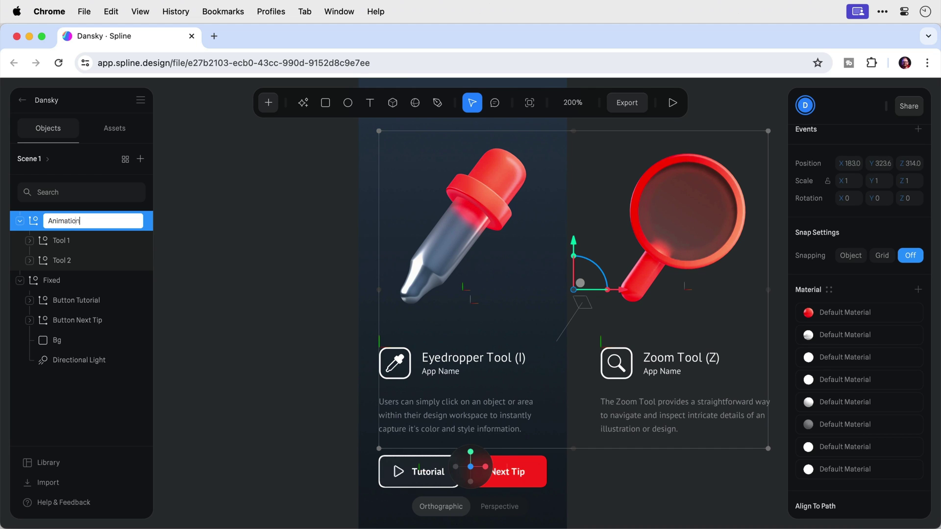
key(Return)
Step: Add a second state to the Animation group and shift it to about X -227 so Tool 2 sits over the phone background
mouse_move(622, 291)
mouse_down()
mouse_move(400, 295)
mouse_move(622, 294)
mouse_up()
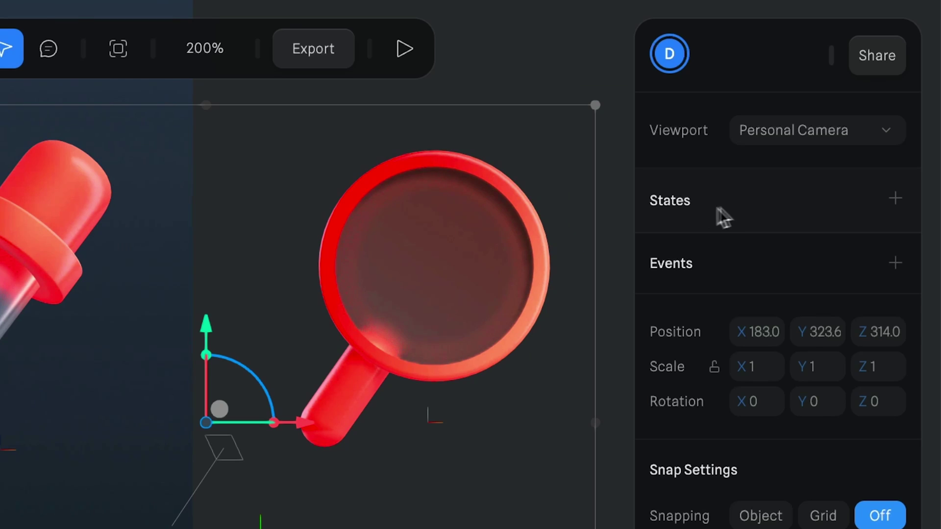
click(917, 178)
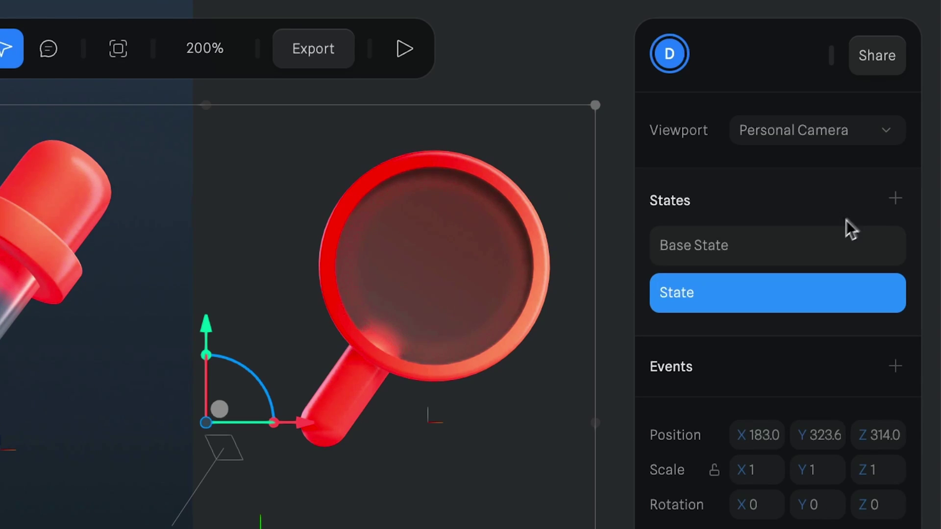
click(797, 248)
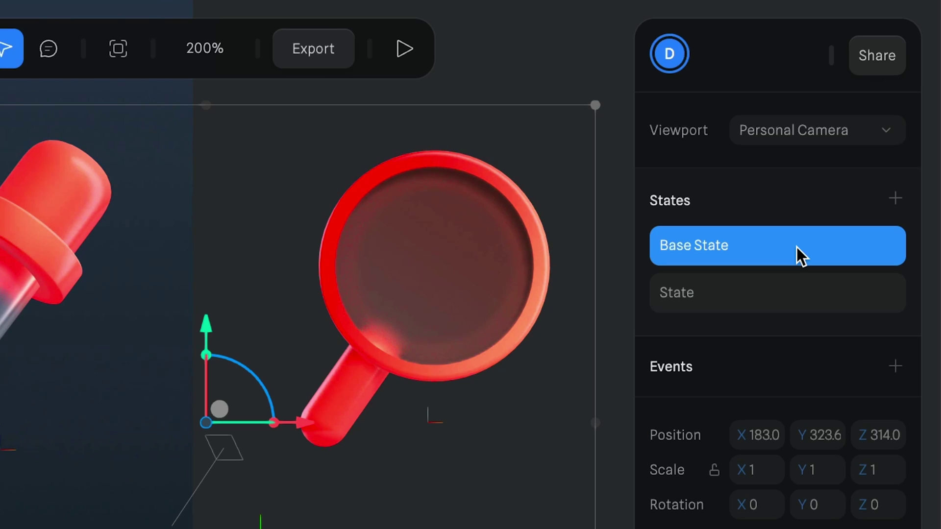
click(769, 297)
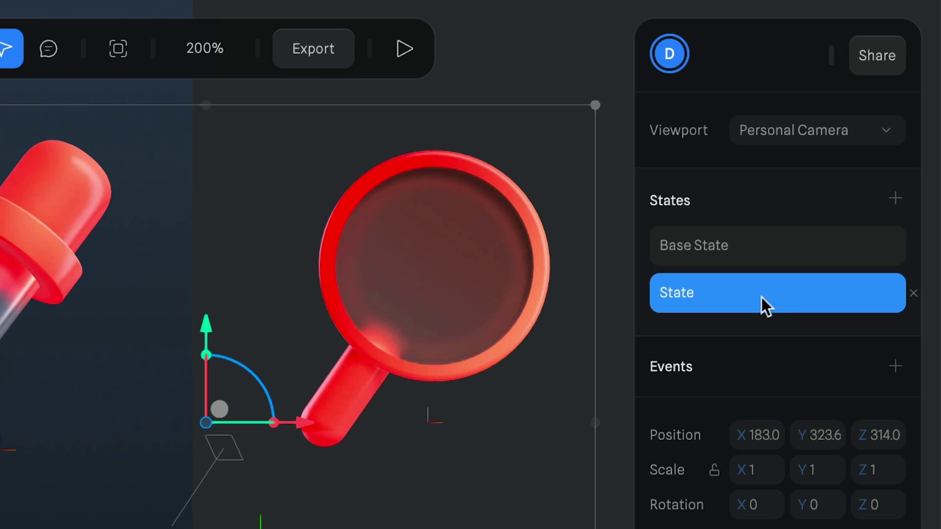
drag(310, 419, 0, 431)
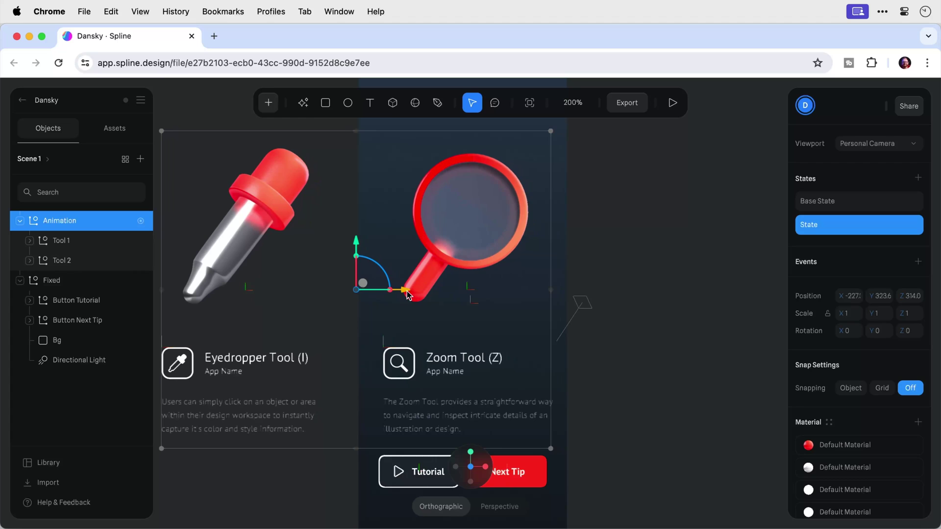
drag(409, 294, 405, 295)
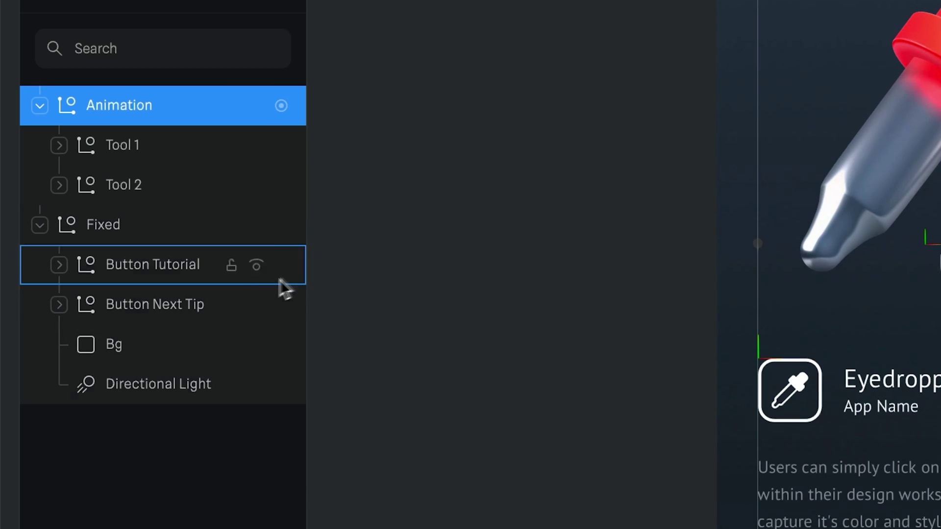
Step: Add a Mouse Down event to Button Next Tip with its mode set to Repeat Each Time
click(96, 321)
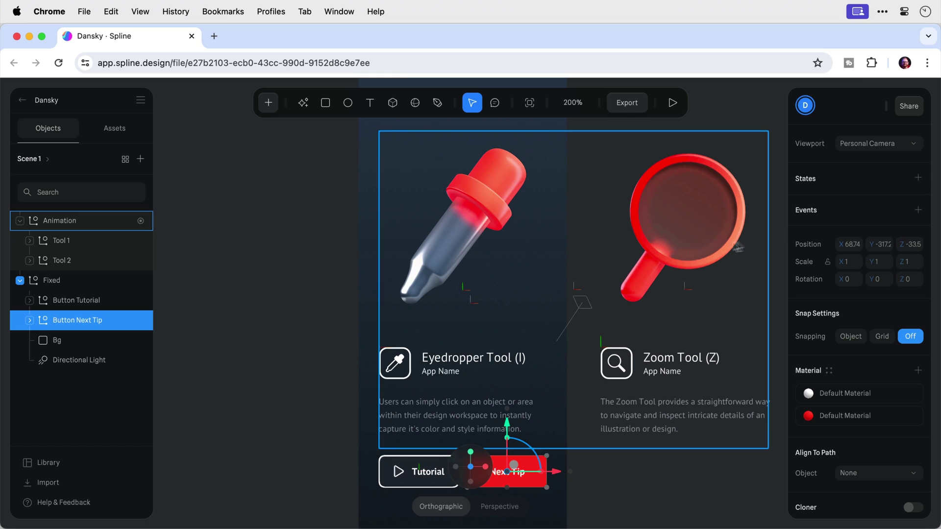
click(919, 210)
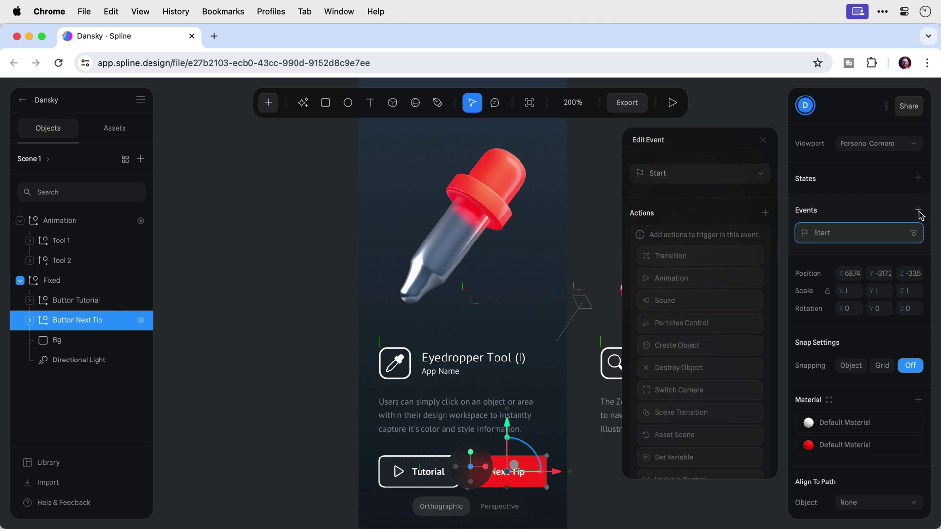
click(729, 178)
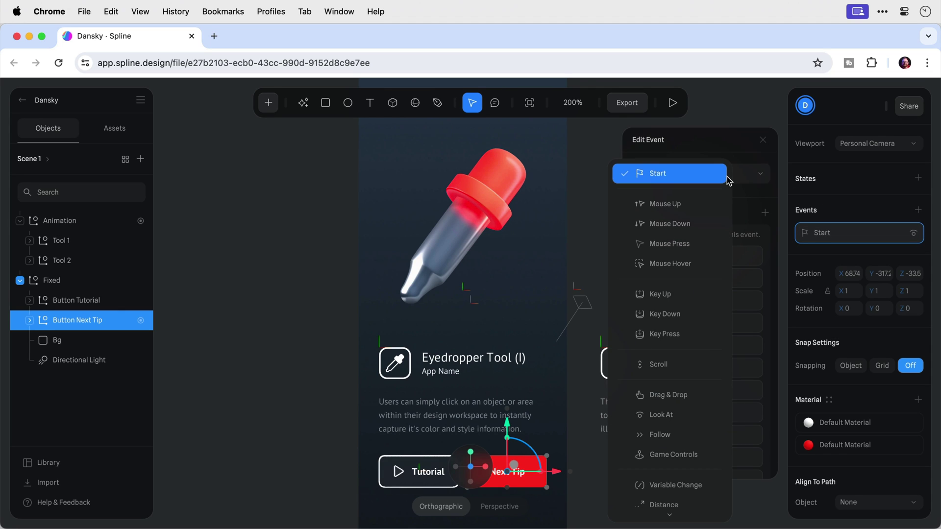
click(701, 227)
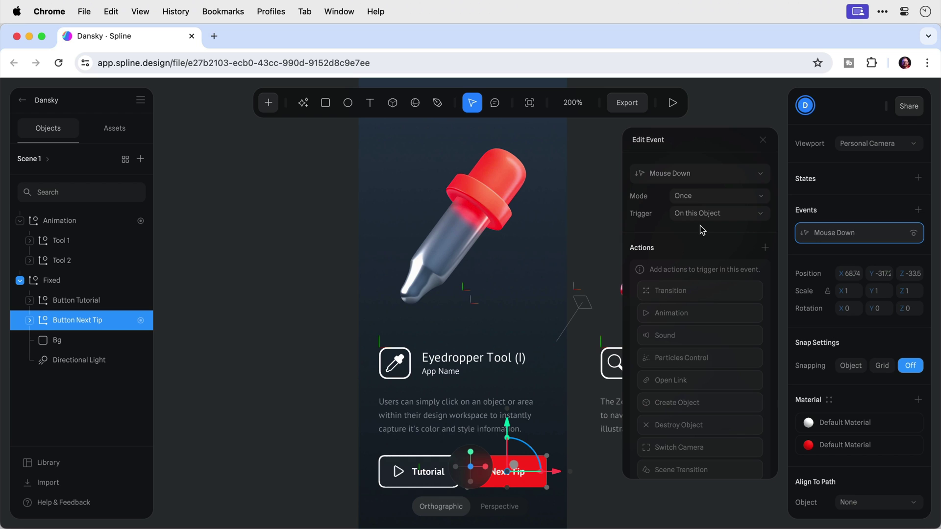
click(721, 199)
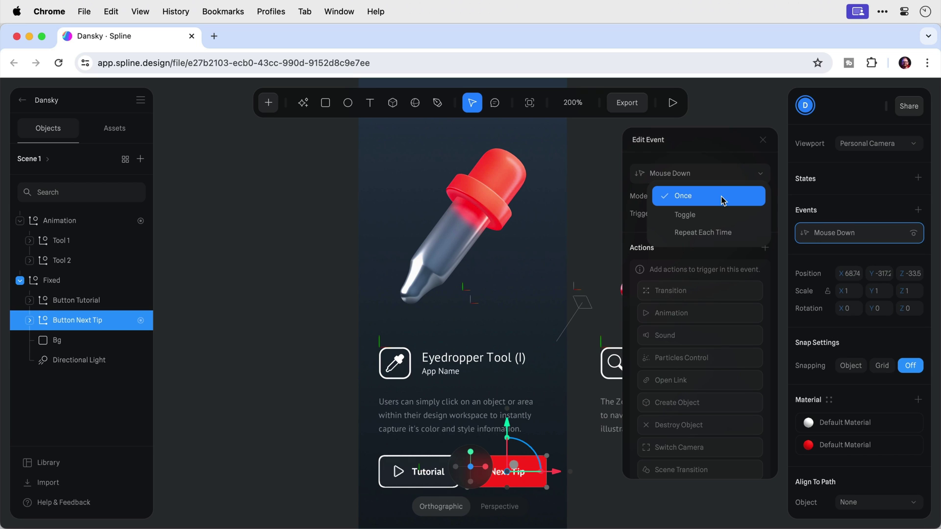
click(721, 233)
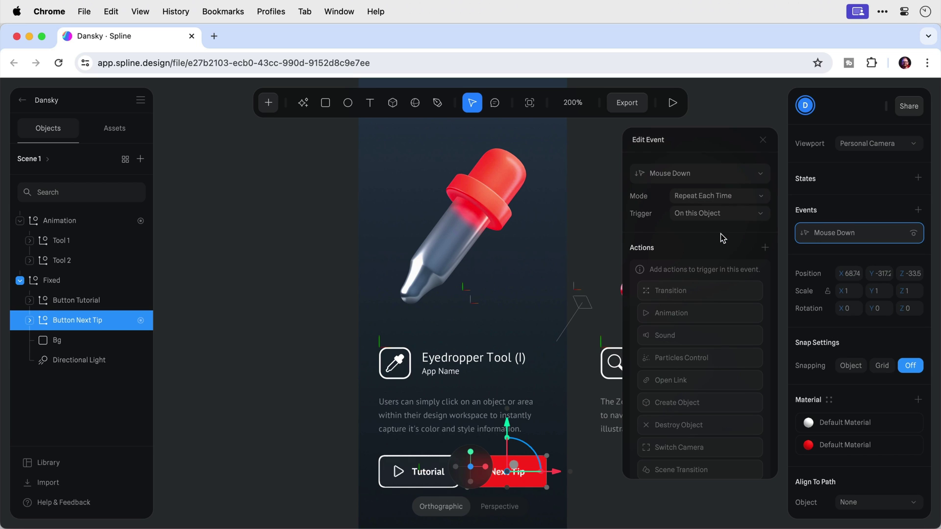
Step: Add a Transition action to the Next Tip button's Mouse Down event and set its first state to Base State
click(724, 294)
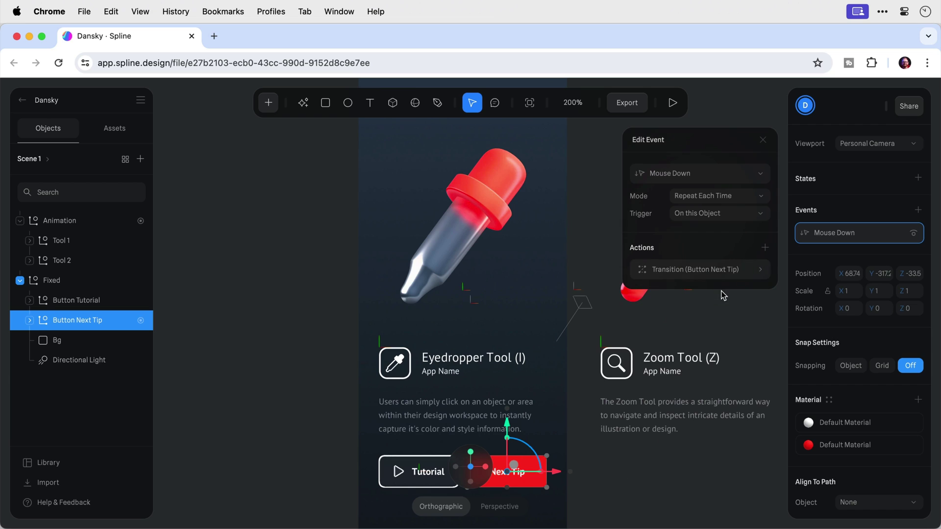
click(722, 272)
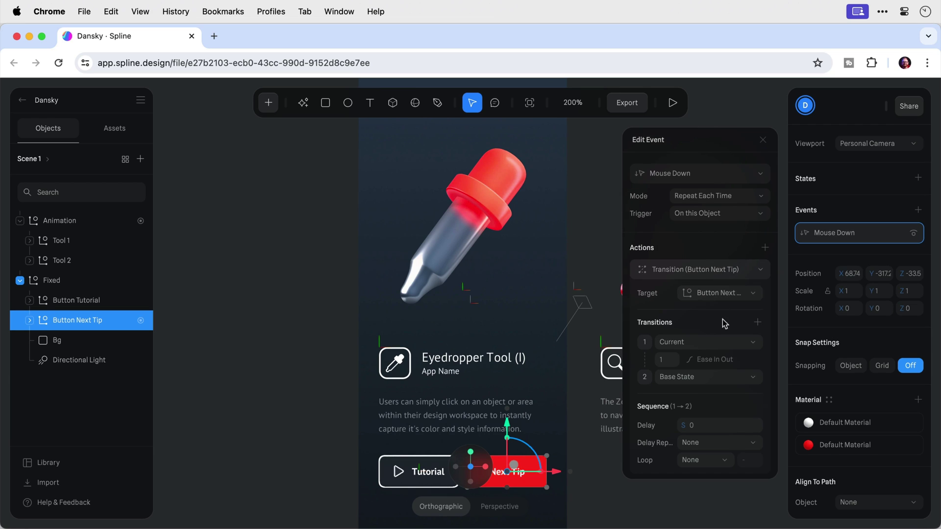
click(724, 344)
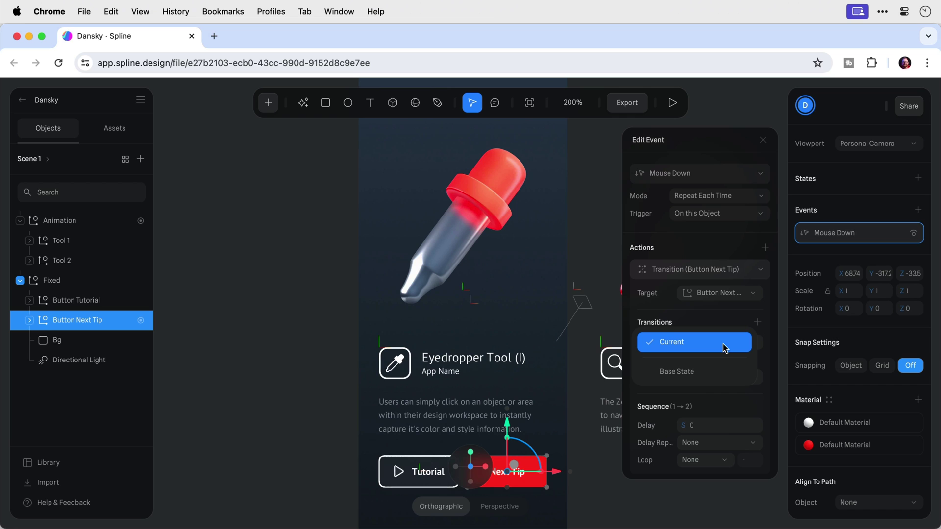
click(723, 373)
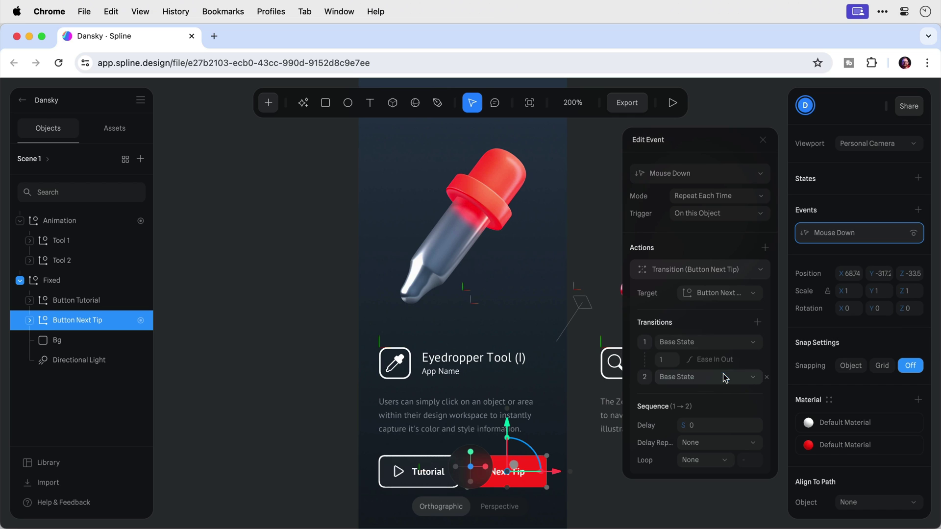
click(725, 378)
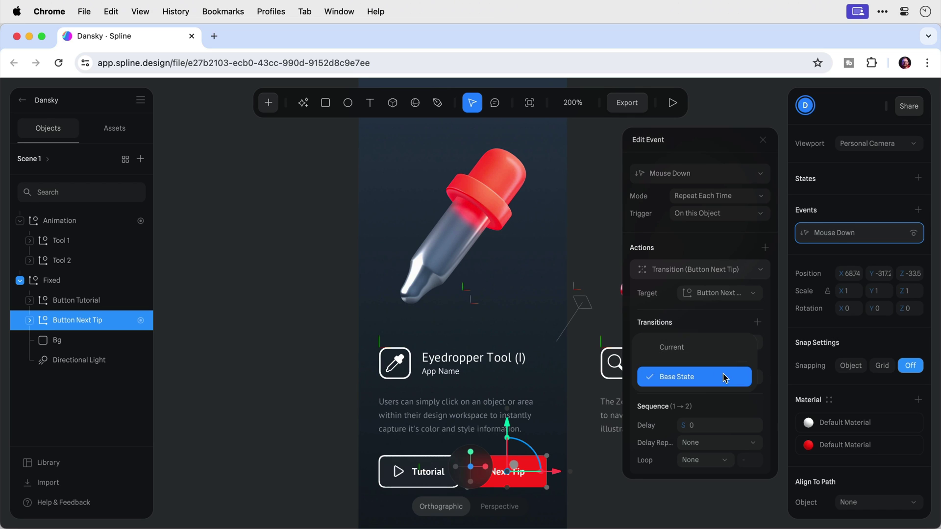
click(722, 374)
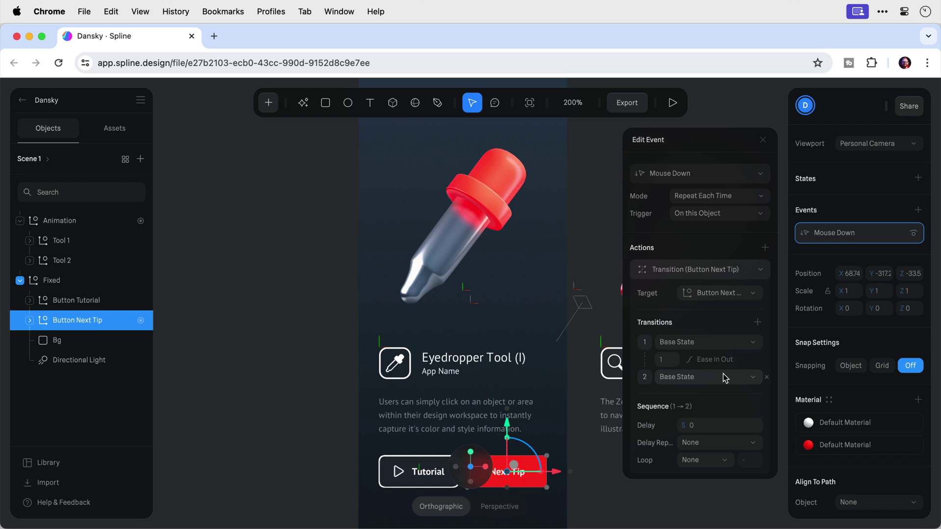
Step: Target the transition at the Animation group and make it end at State
click(722, 299)
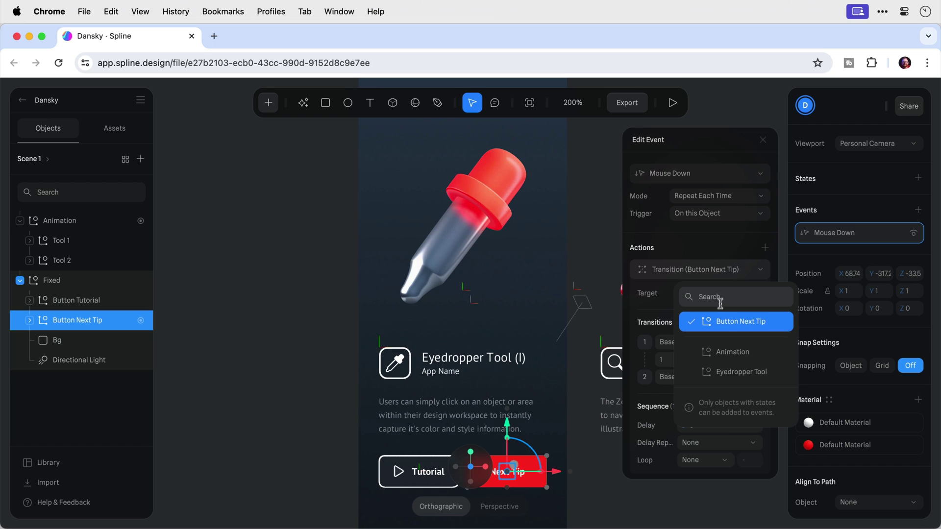
click(720, 352)
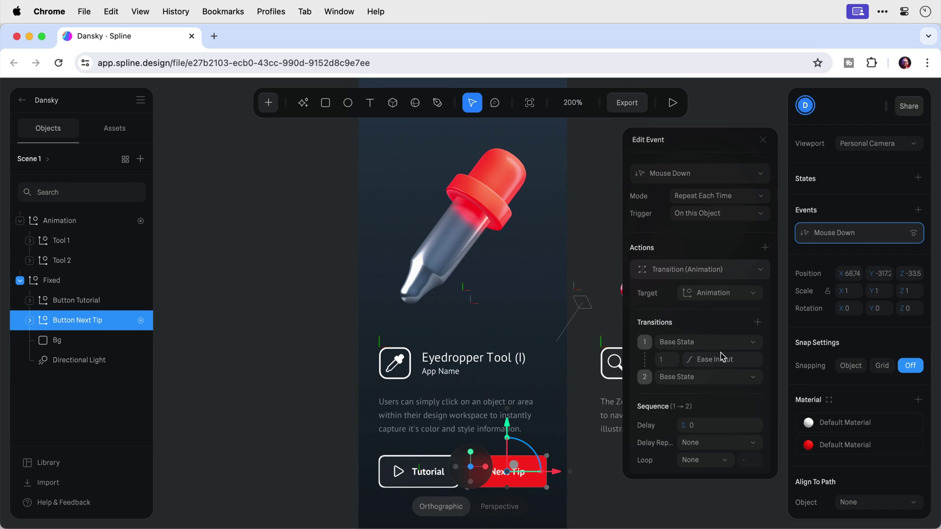
click(715, 378)
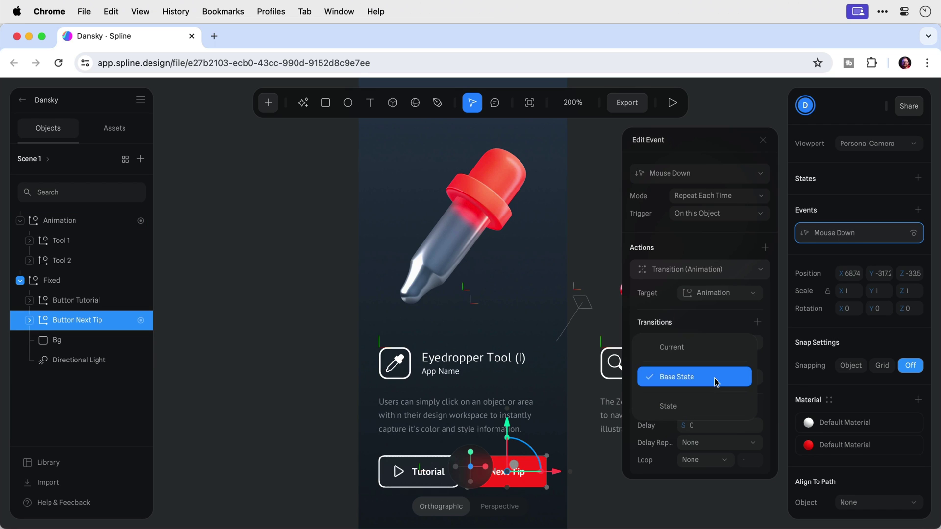
click(714, 406)
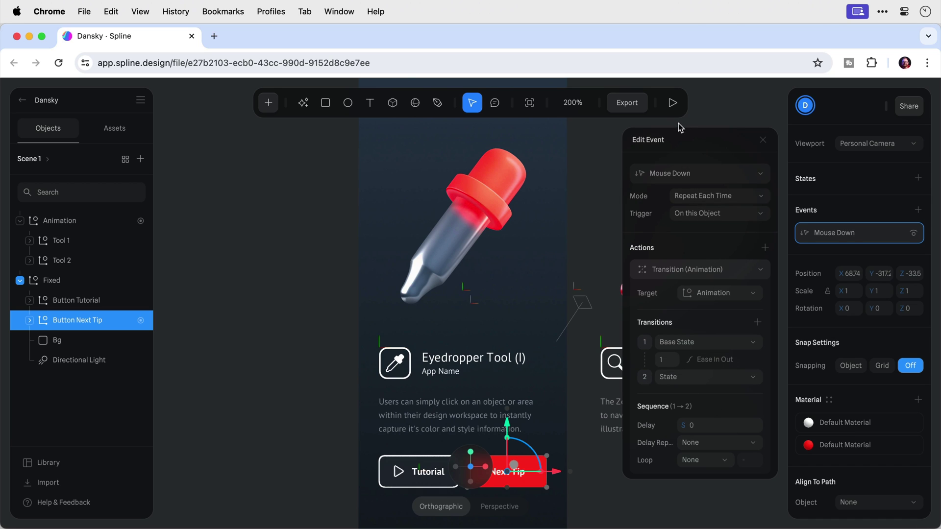
Step: Check the preview framing, show the frame guide at 100% zoom and align the design with the 393 by 852 frame
click(674, 107)
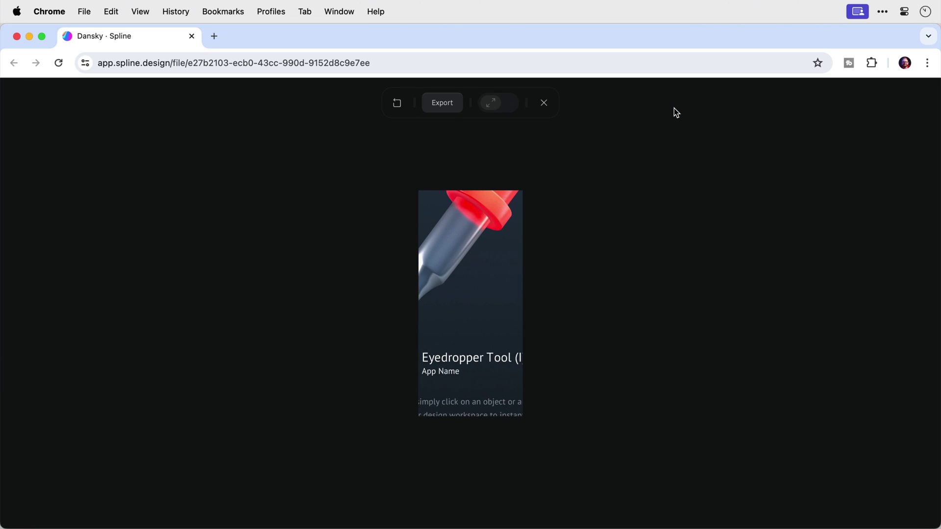
click(544, 103)
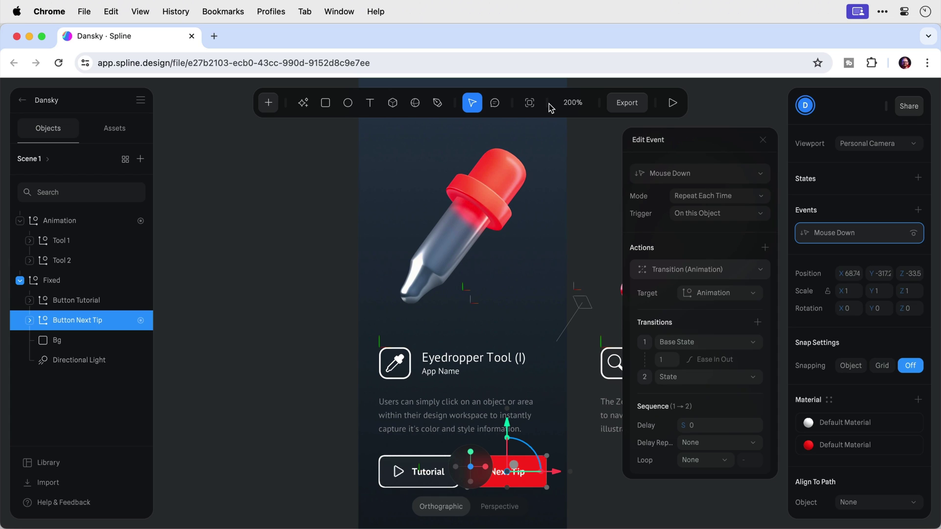
click(740, 105)
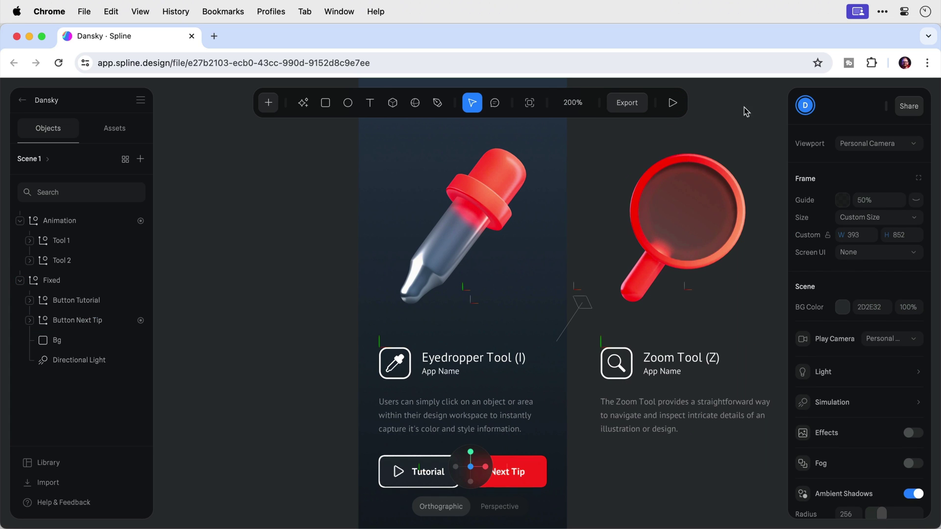
click(916, 200)
click(573, 102)
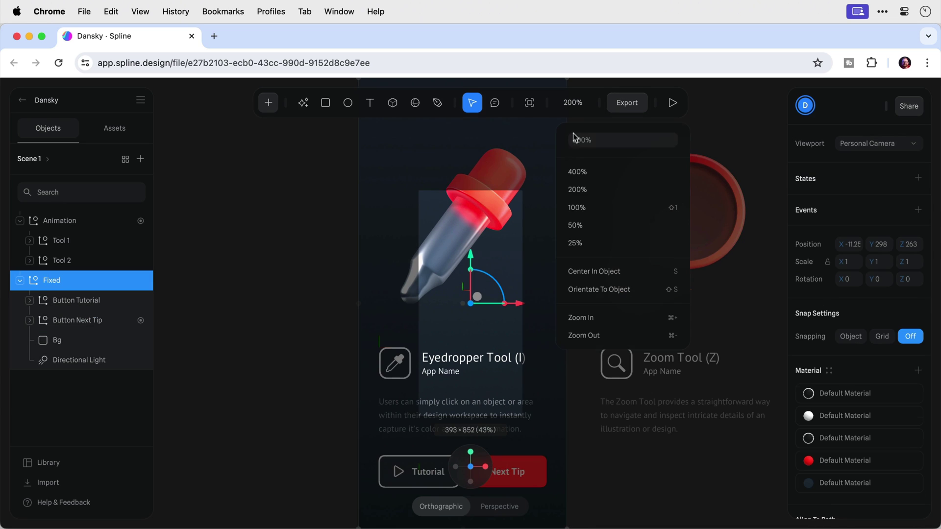
click(578, 207)
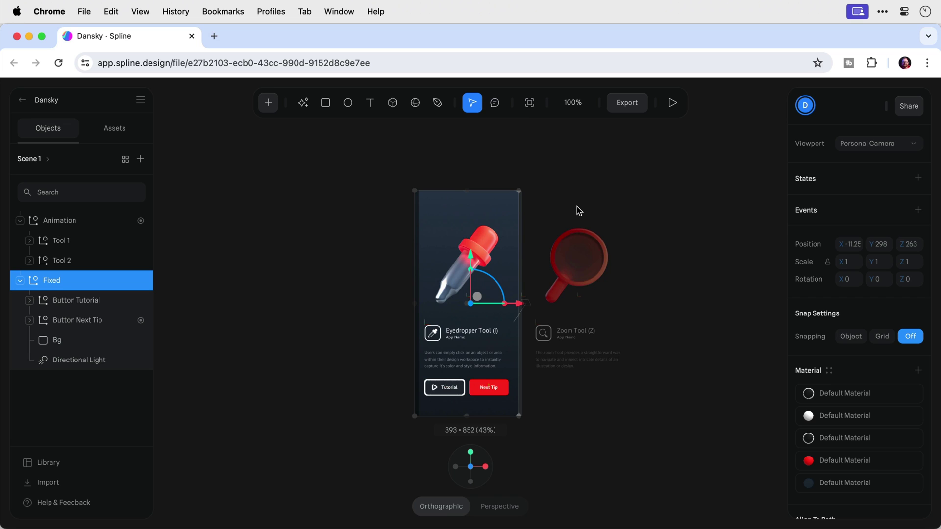
click(60, 340)
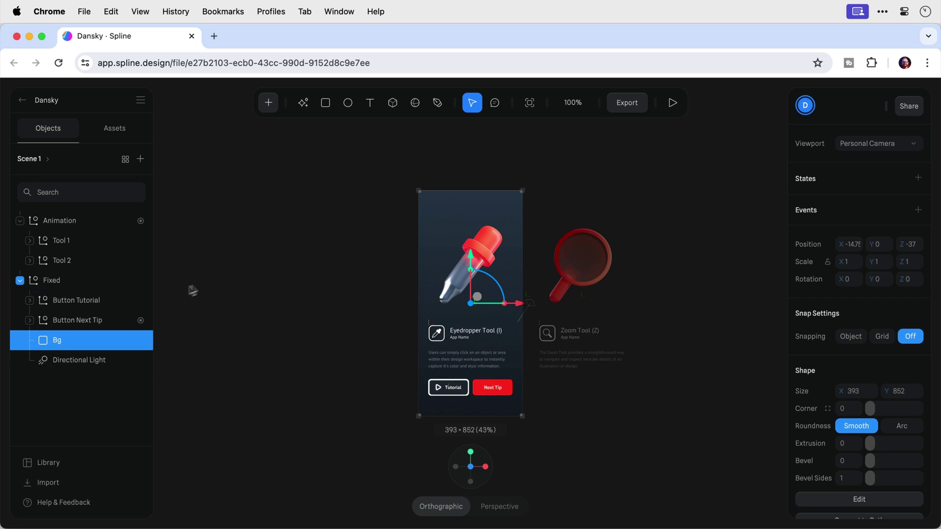
Step: Preview the scene and test the Next Tip button's slide to the Zoom Tool content
click(673, 104)
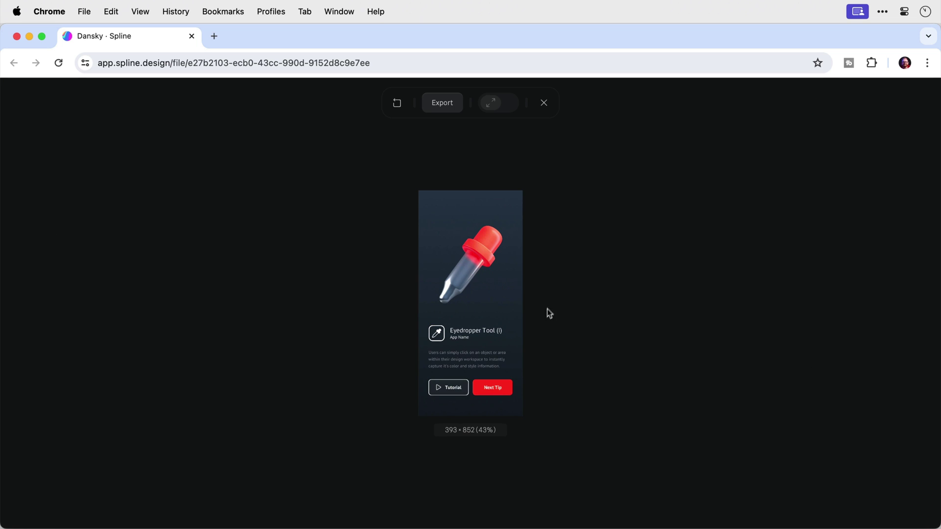
click(508, 389)
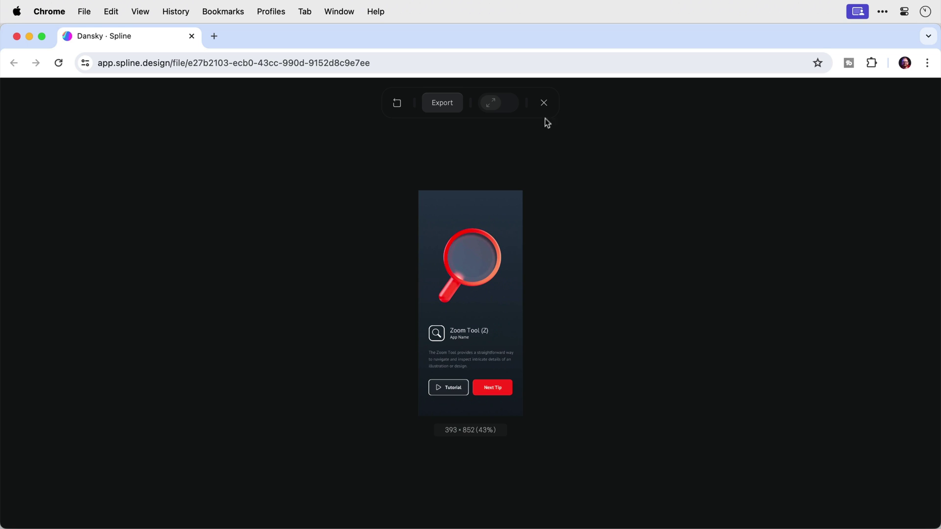
click(544, 103)
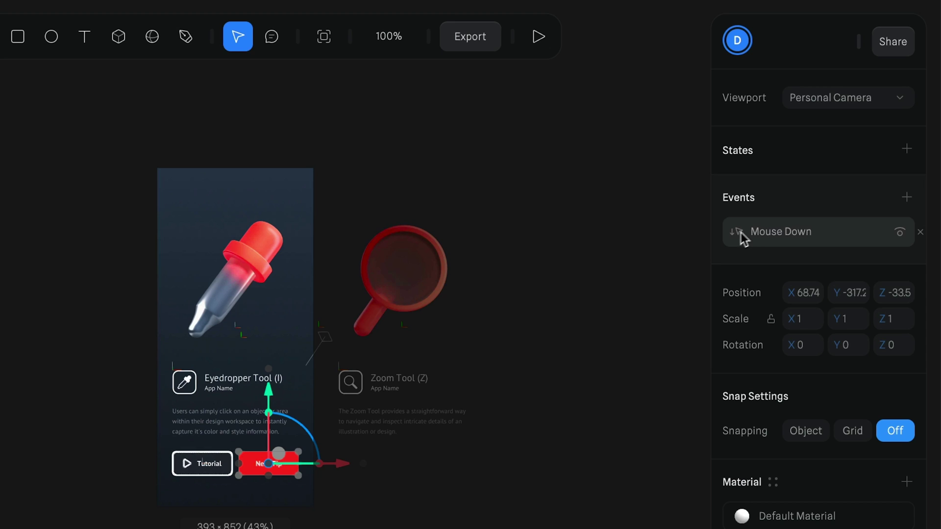
Step: Change the Mouse Down transition's easing to Spring with damping 20 and test the Next Tip button in the preview
click(820, 233)
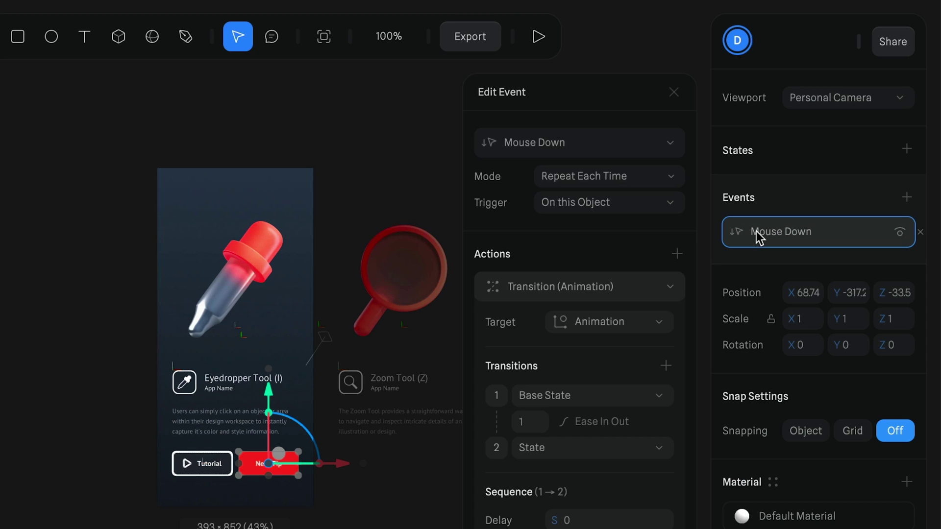
click(590, 420)
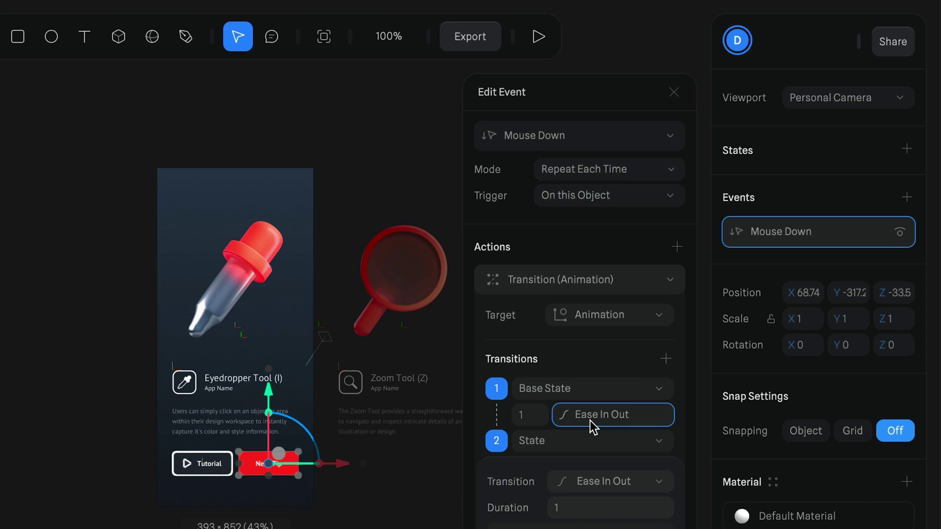
click(590, 483)
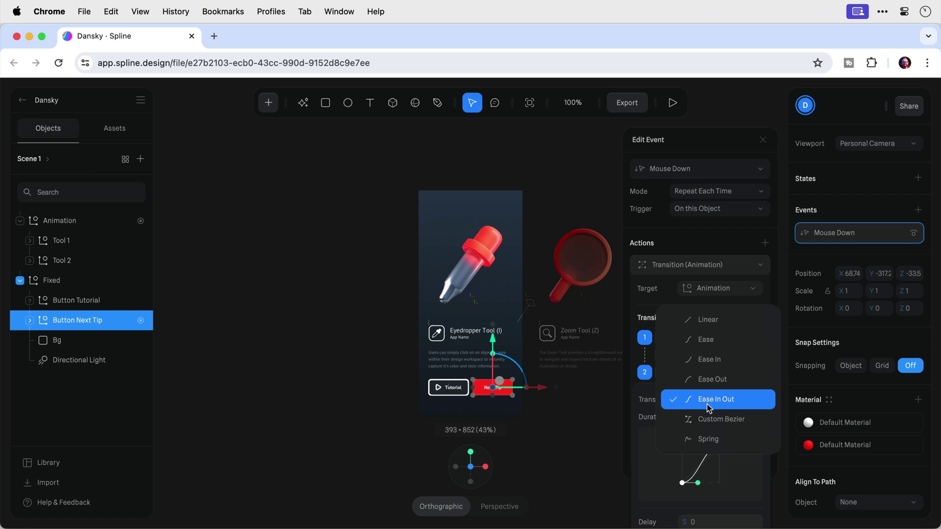
click(708, 439)
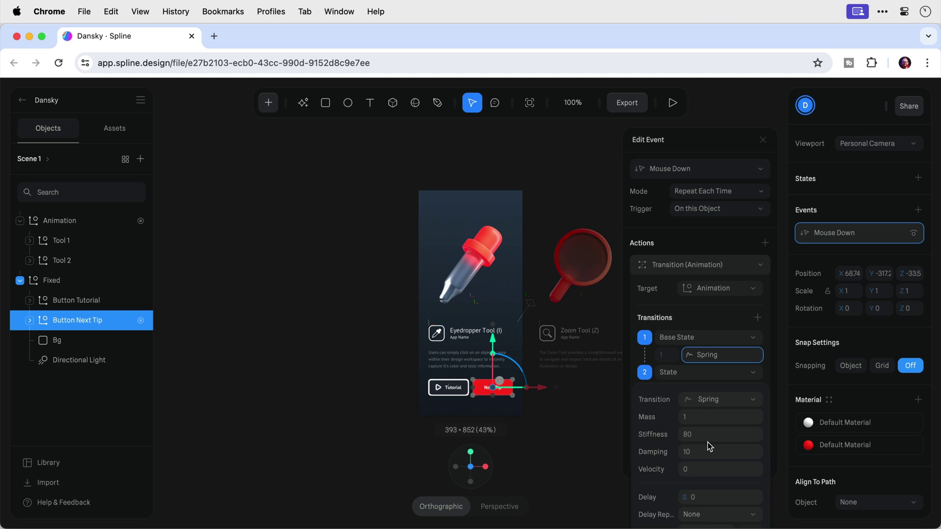
click(705, 454)
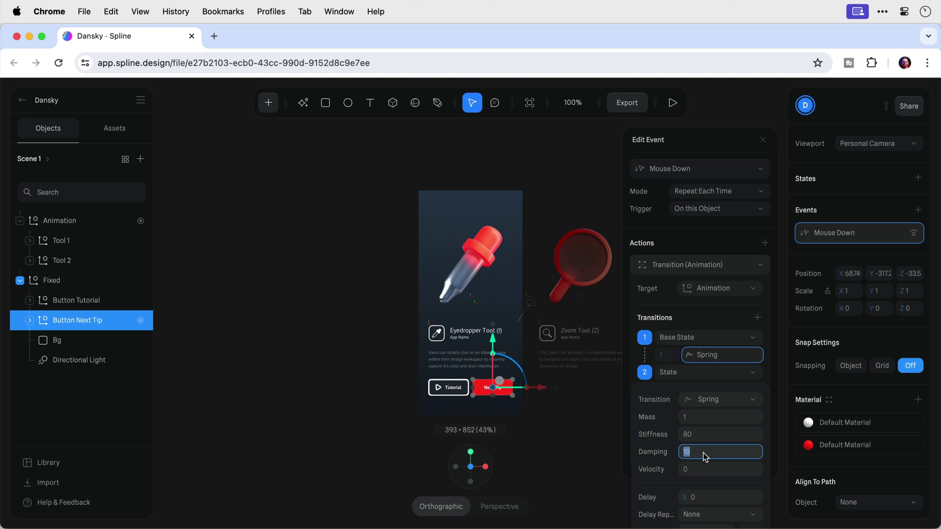
text(20)
key(Return)
click(672, 102)
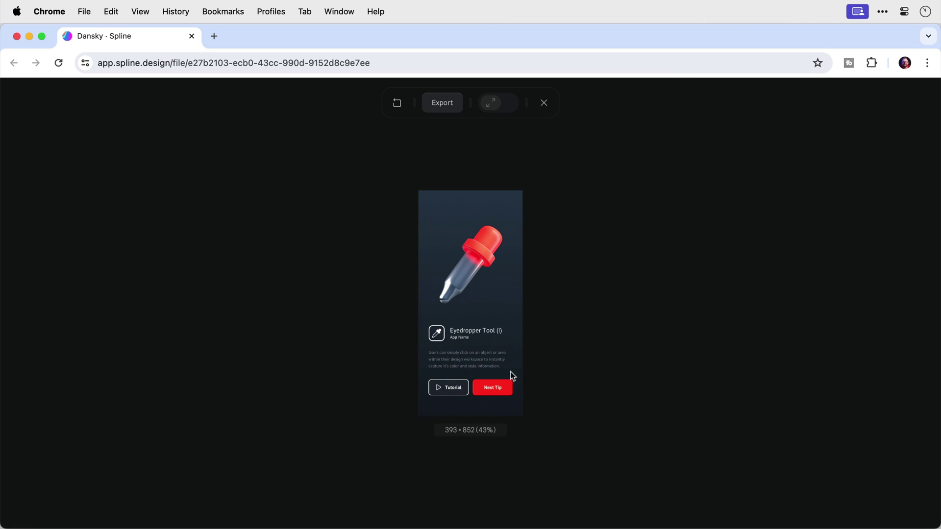
click(505, 389)
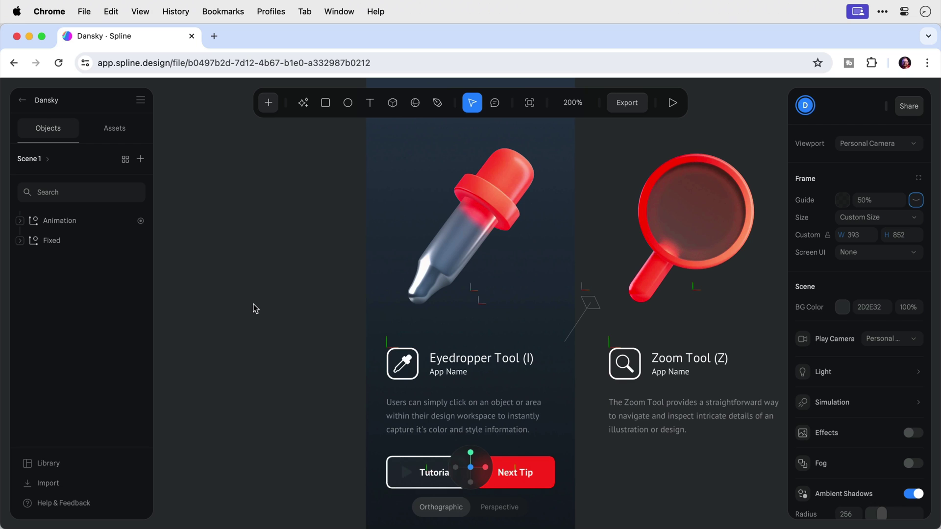
Step: Add a second state to the eyedropper model's group inside Tool 1 and set that state's Y rotation to 360
click(462, 228)
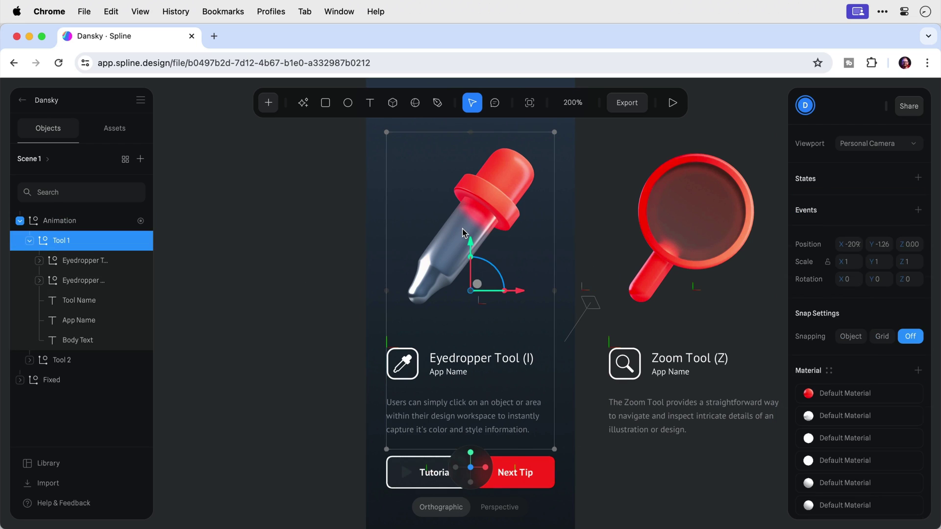
double_click(463, 229)
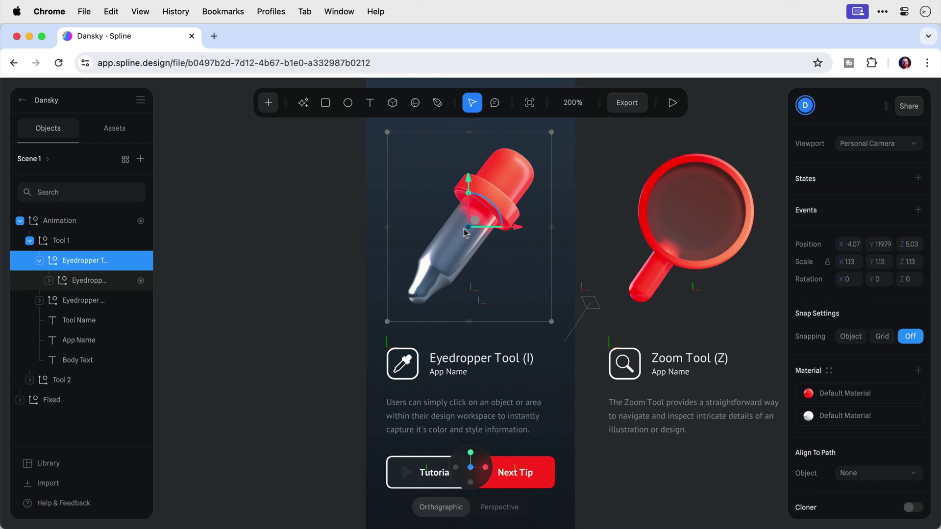
click(918, 179)
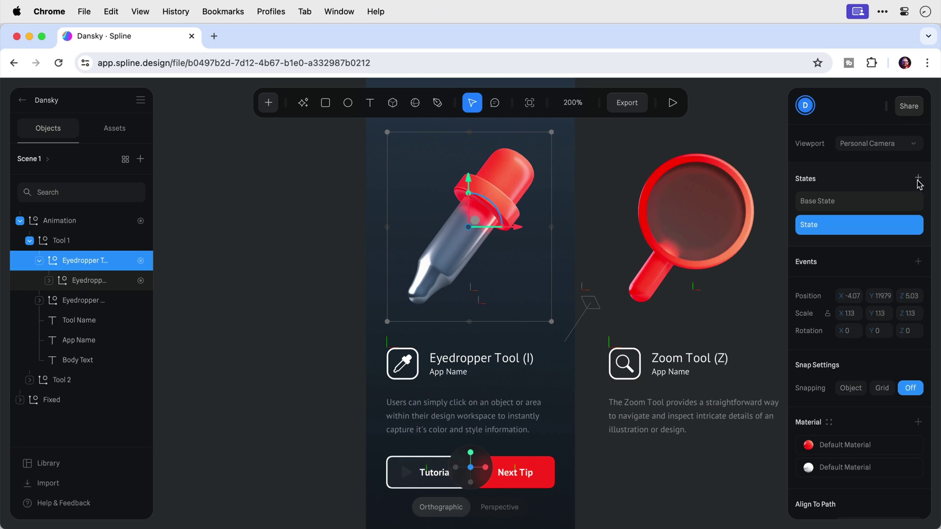
click(888, 204)
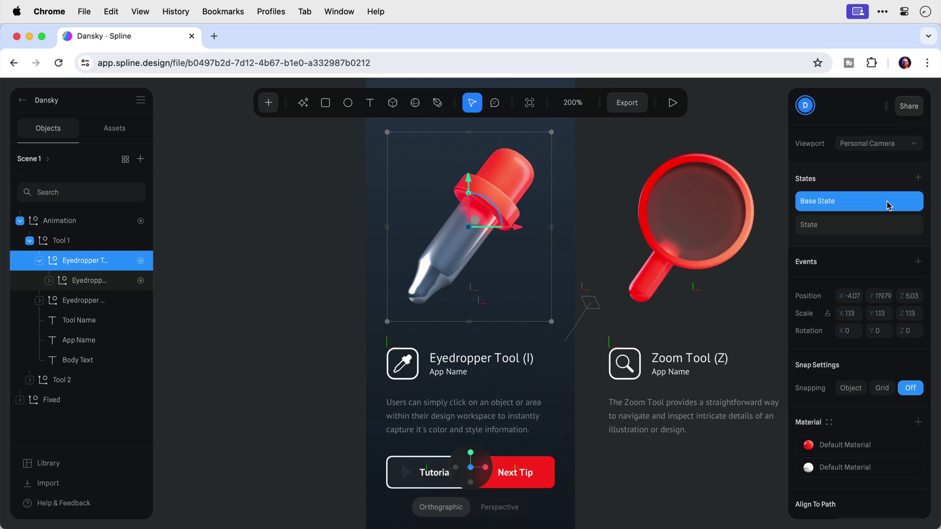
click(888, 228)
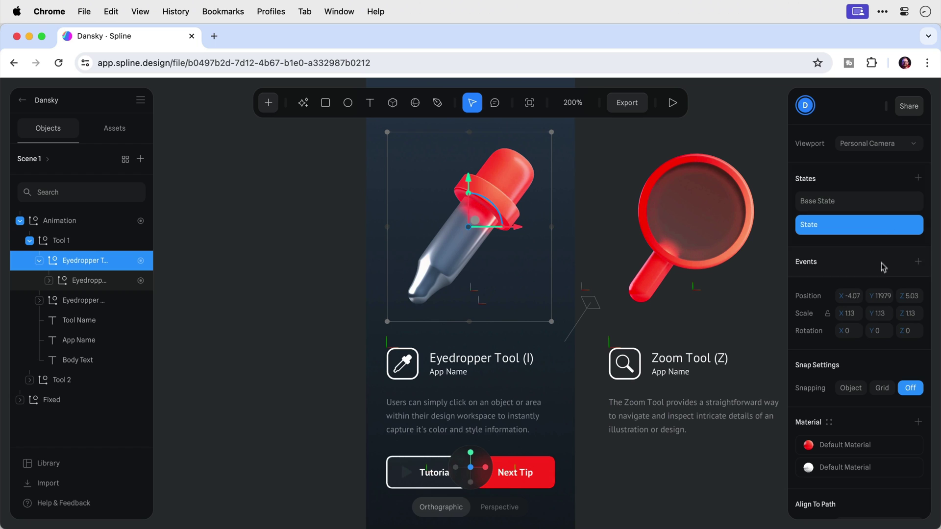
mouse_move(874, 331)
mouse_down()
mouse_move(6, 332)
mouse_move(873, 332)
mouse_up()
click(884, 334)
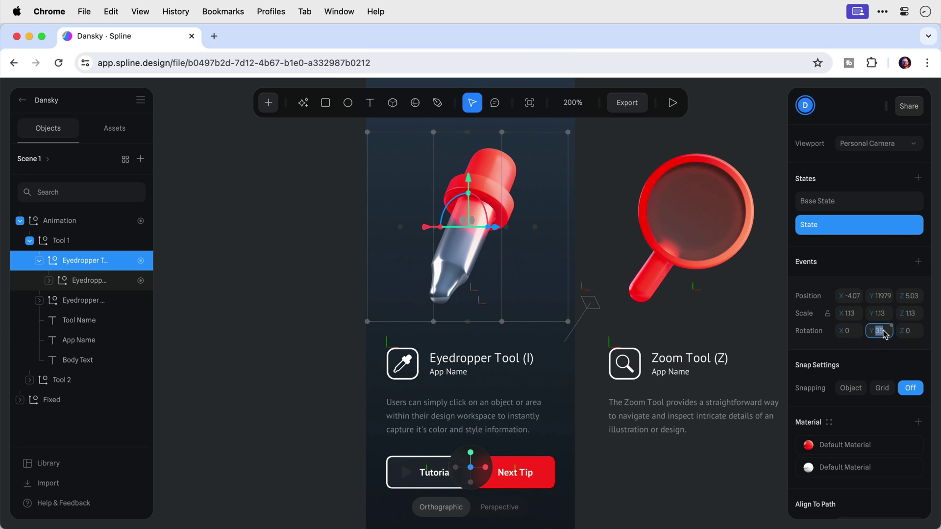
text(360)
key(Return)
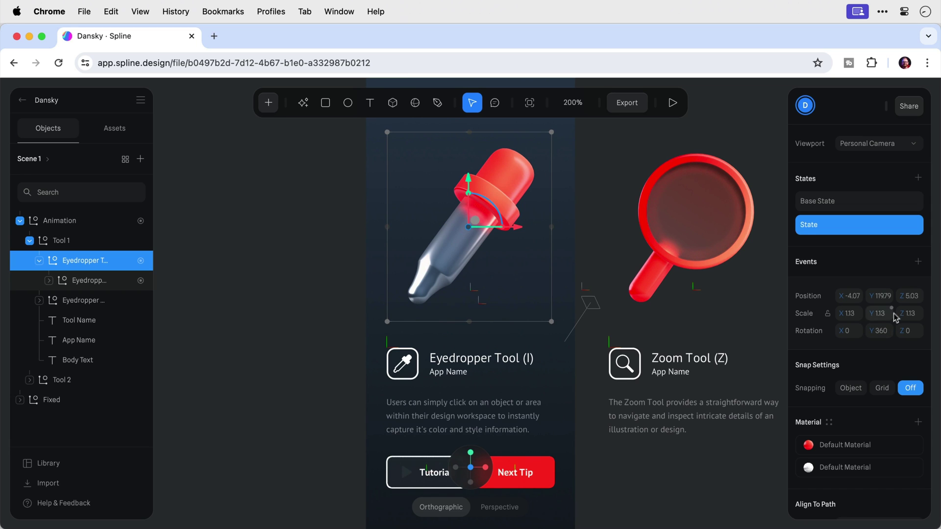
Step: Add a Start event to the eyedropper group with a Transition action going from Base State to State
click(919, 263)
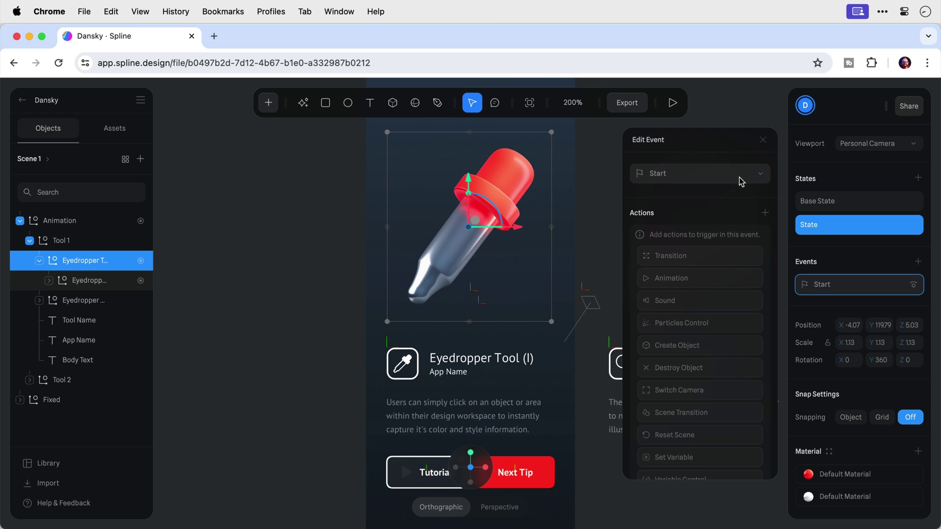
click(740, 257)
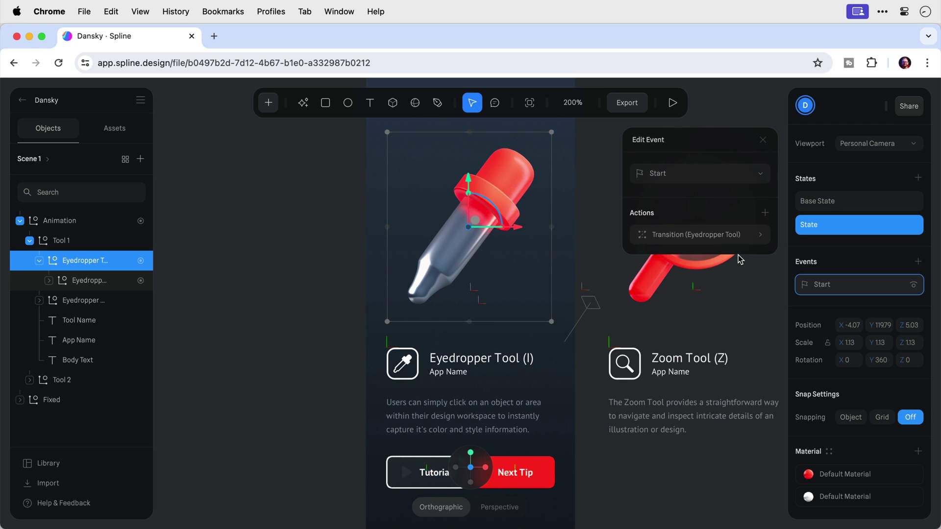
click(720, 239)
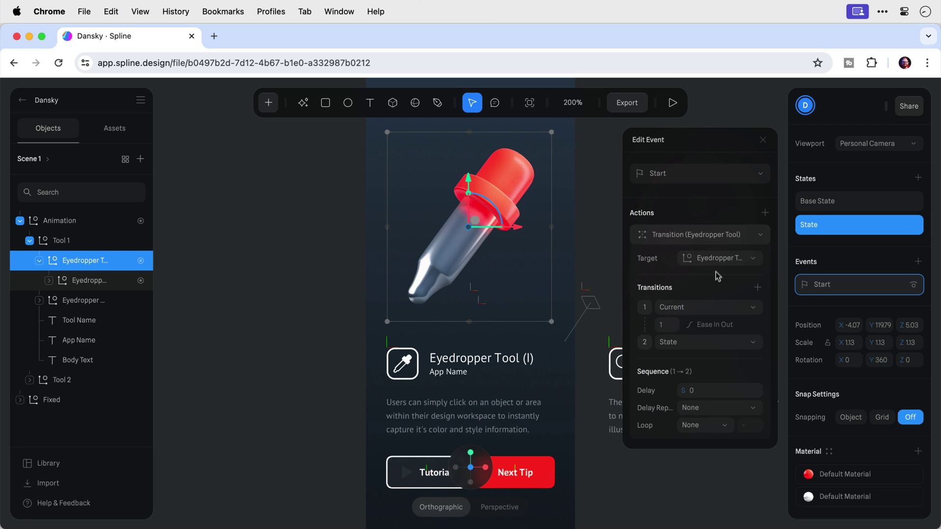
click(716, 308)
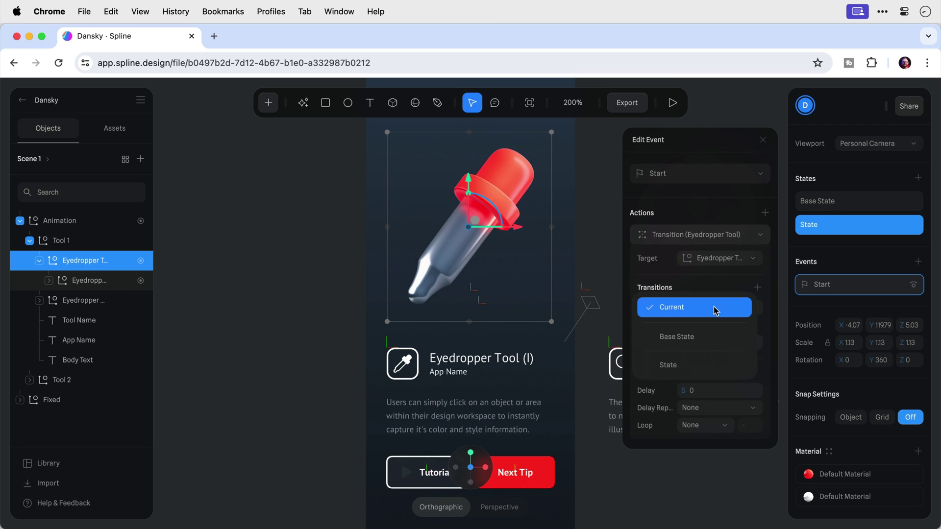
click(715, 337)
click(715, 340)
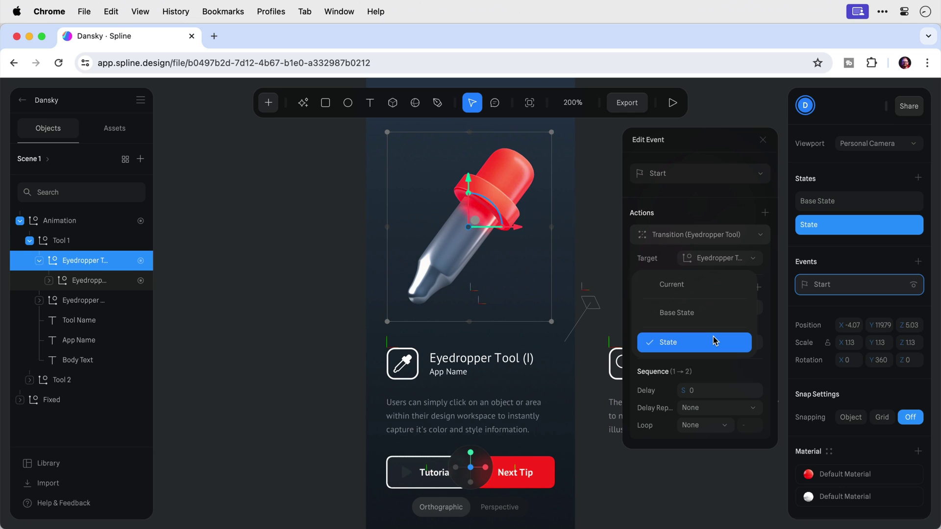
click(715, 342)
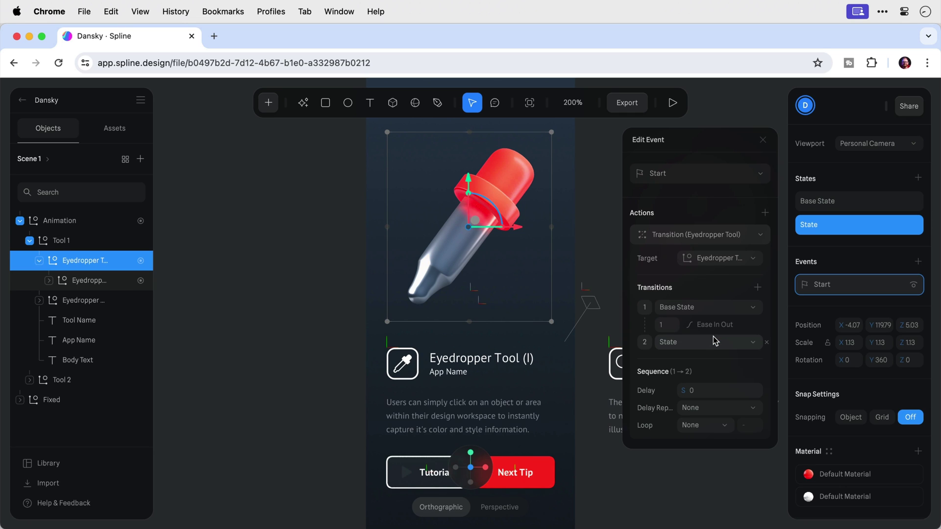
Step: Give the eyedropper's transition a duration of 5 with Linear easing and set its loop to Infinite
click(667, 324)
text(5)
key(Return)
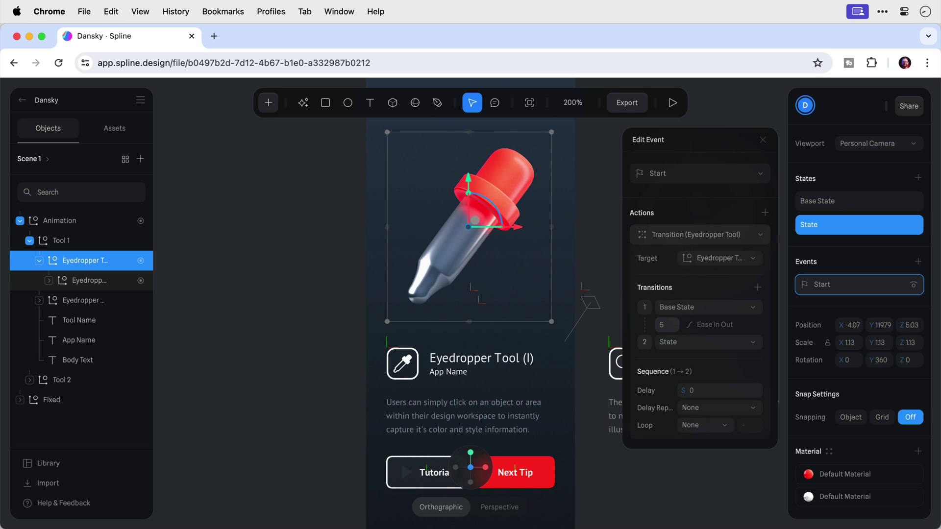
click(705, 327)
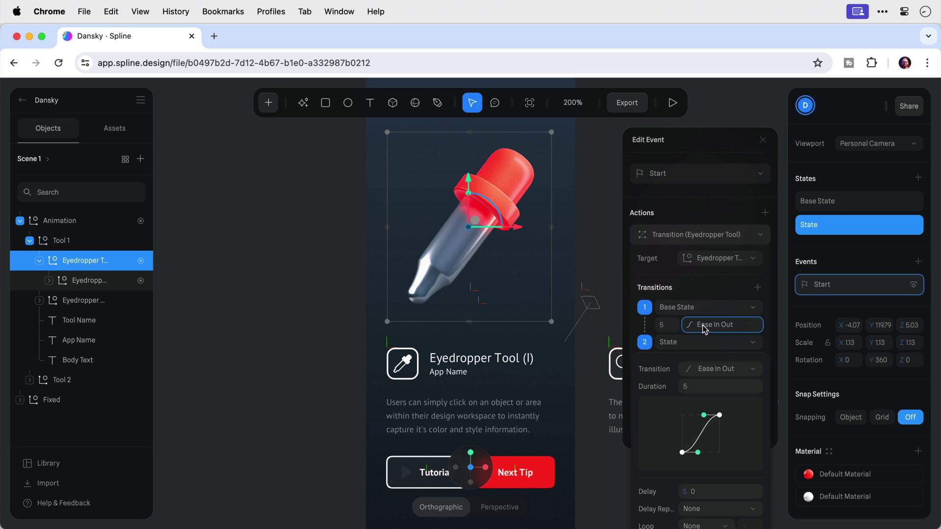
click(705, 371)
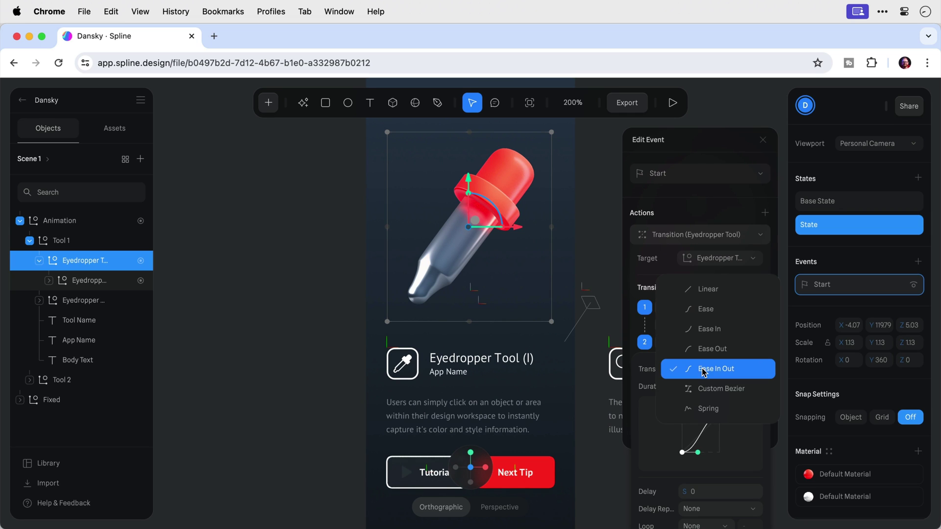
click(705, 293)
click(705, 296)
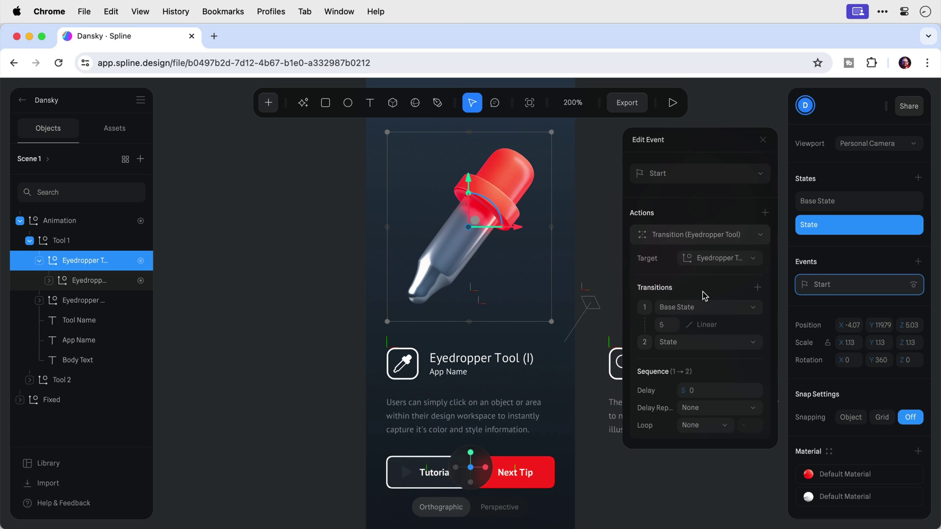
click(703, 426)
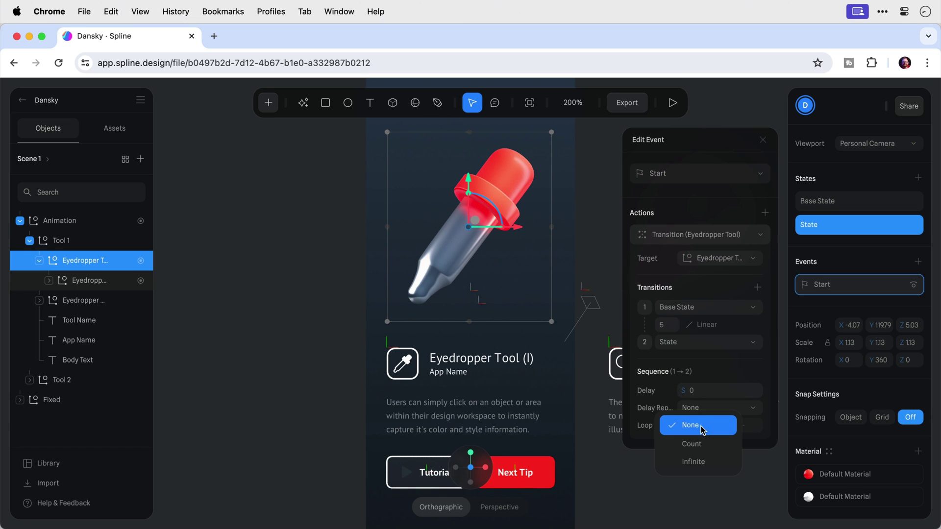
click(701, 463)
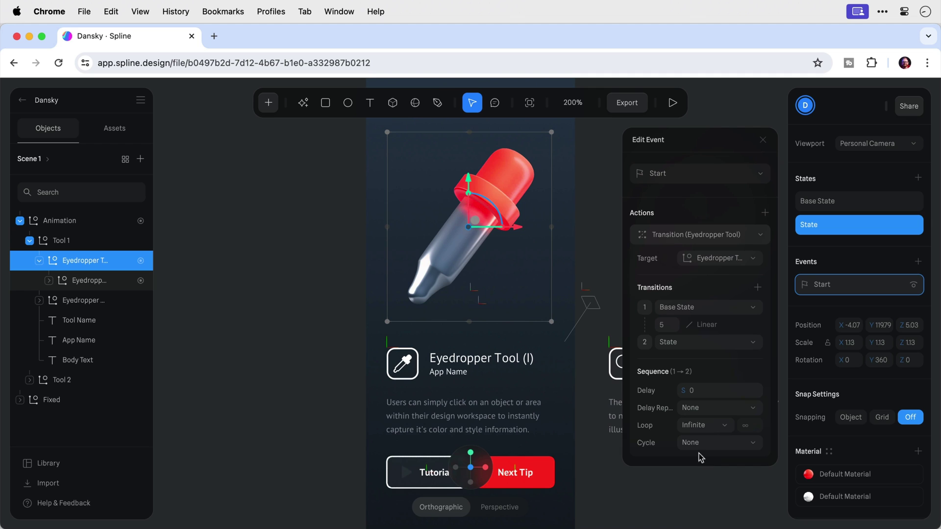
Step: Preview the scene with the full mobile frame in view to check the eyedropper's continuous rotation
click(673, 104)
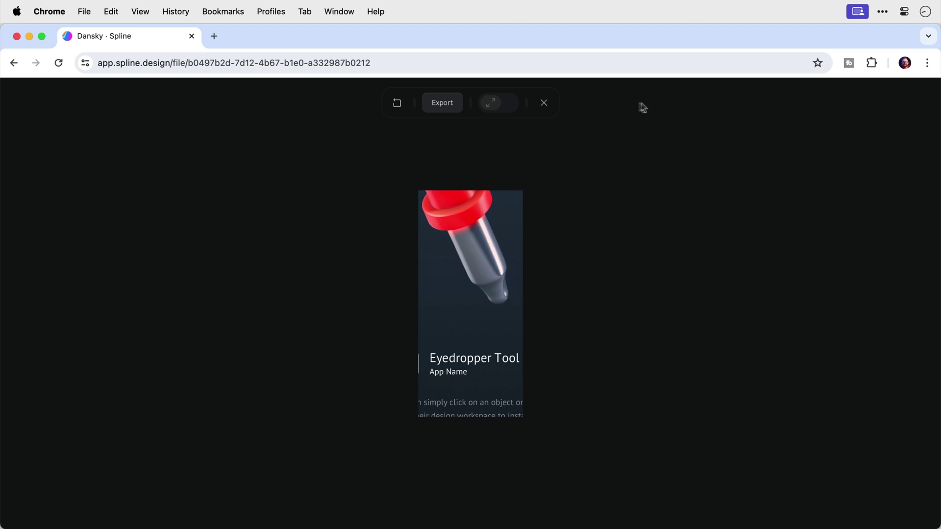
click(544, 102)
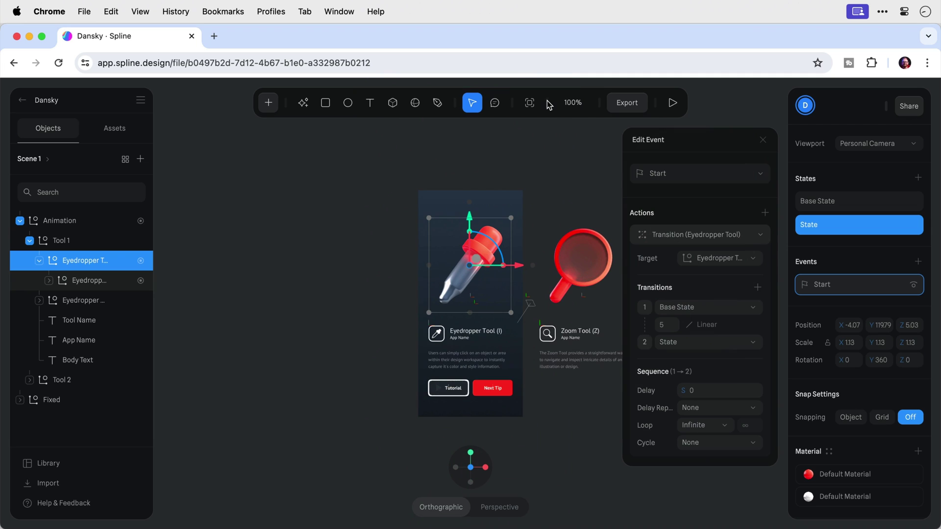
click(673, 103)
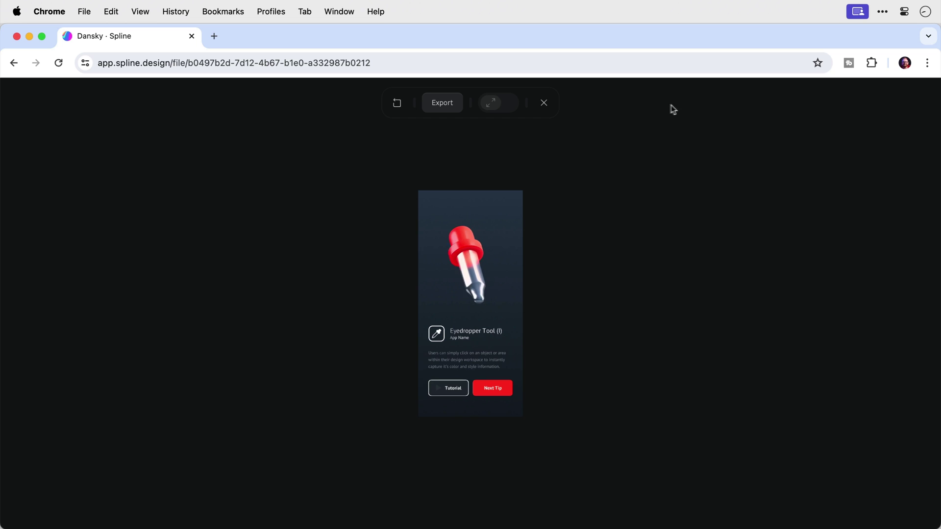
click(544, 102)
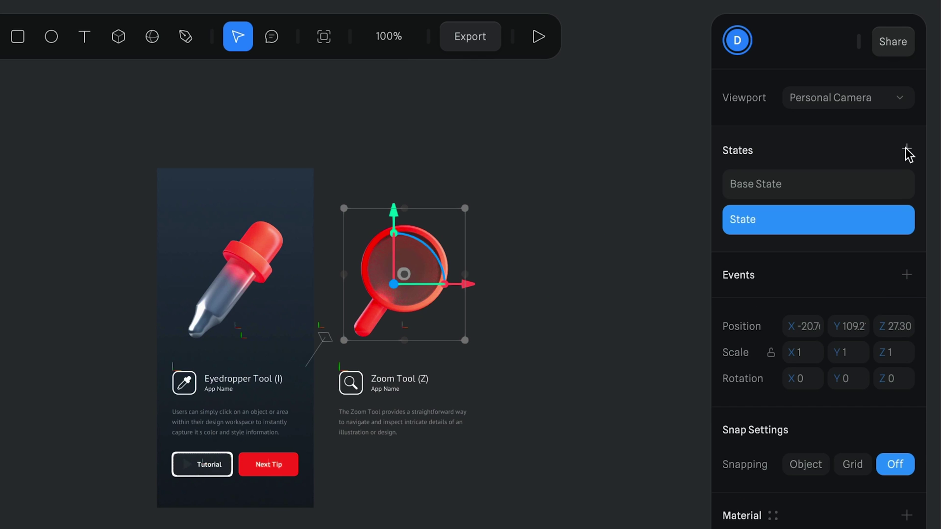
Step: Set the Y rotation of the Zoom Tool group's second state to 360
click(850, 378)
text(36)
key(Return)
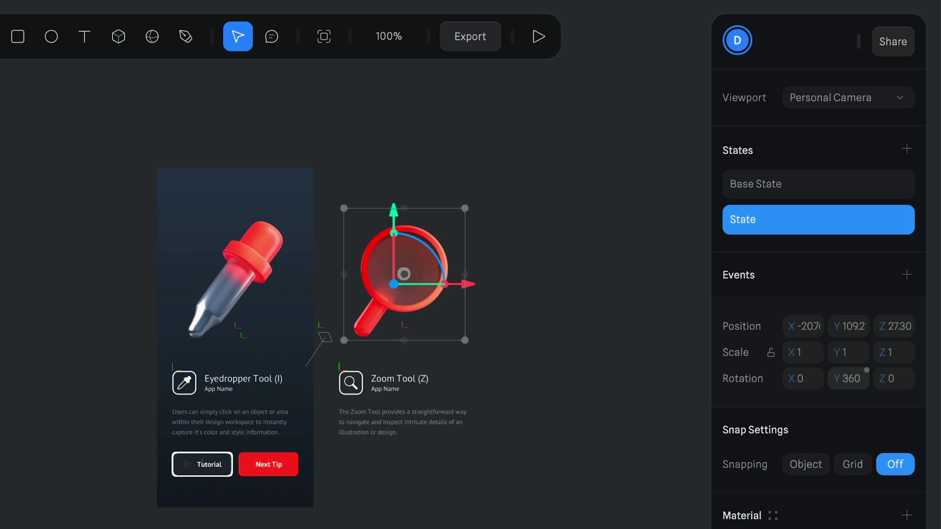
Step: Copy the eyedropper group's events and paste them onto the Zoom Tool group
click(261, 261)
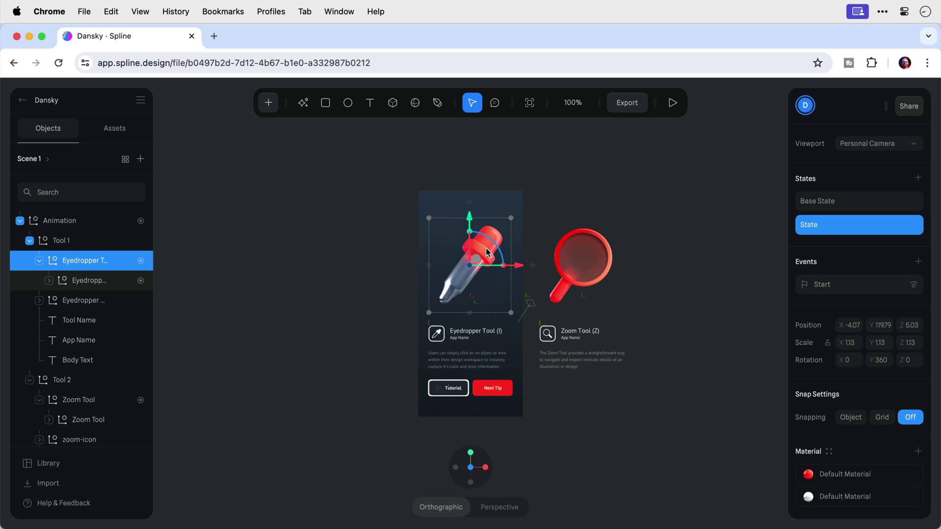
right_click(487, 252)
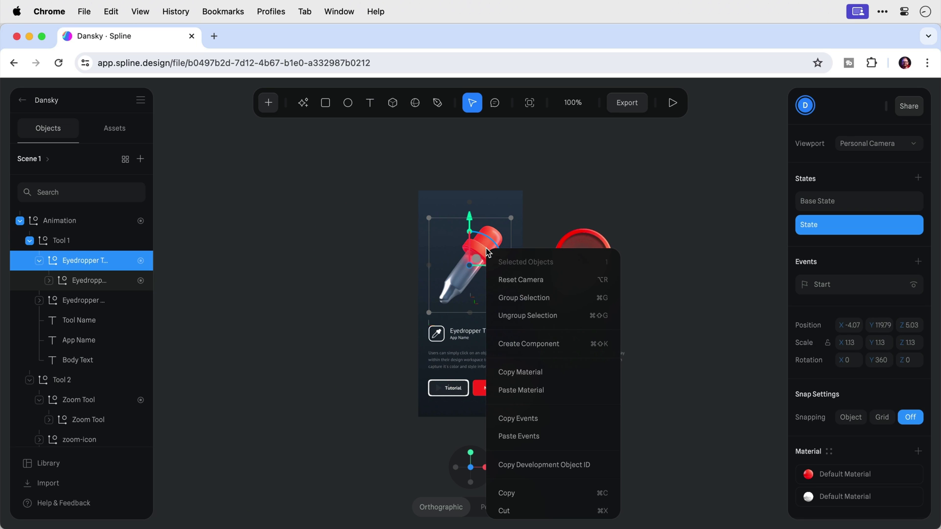
click(533, 418)
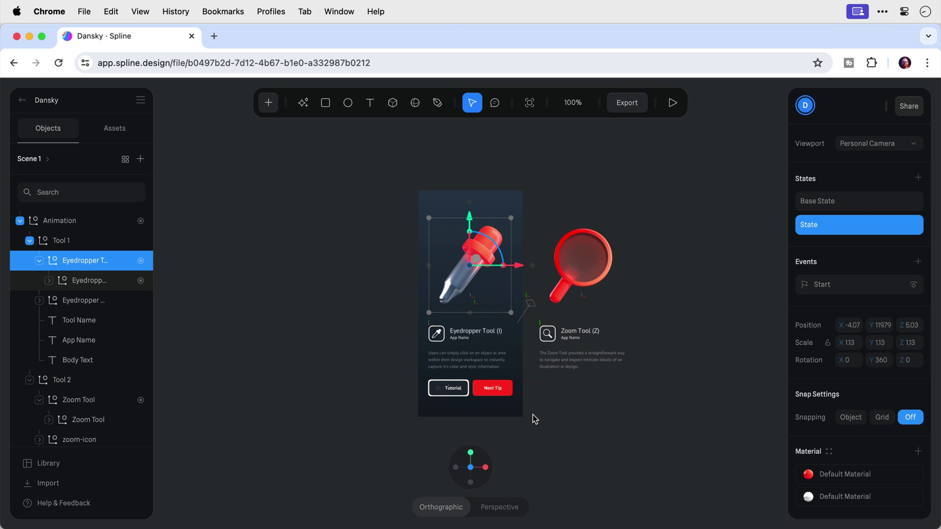
click(584, 282)
click(588, 273)
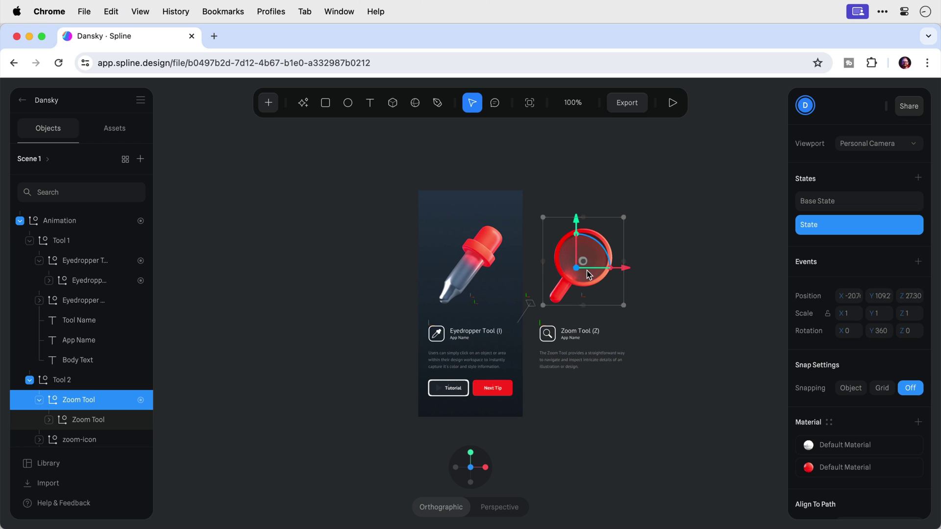
right_click(589, 274)
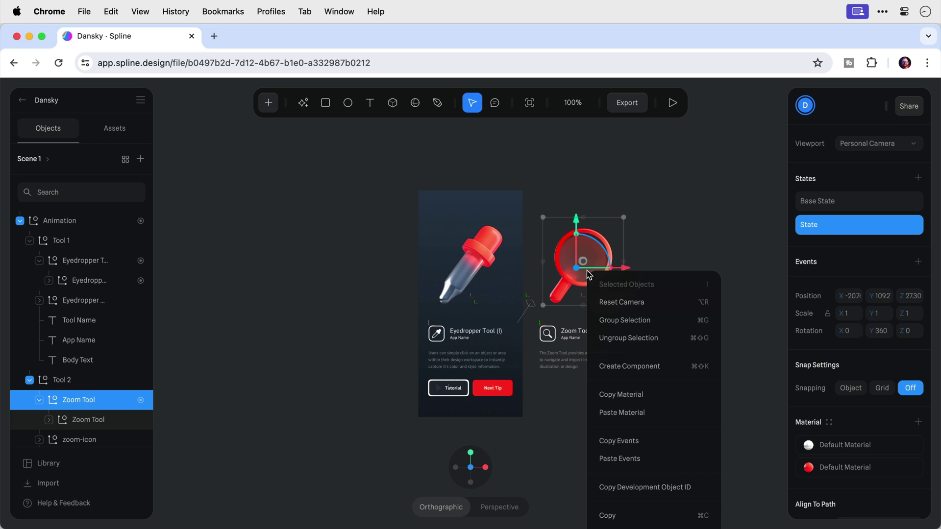
click(640, 459)
Step: Change the target of the pasted Start event's transition to the Zoom Tool group
click(803, 288)
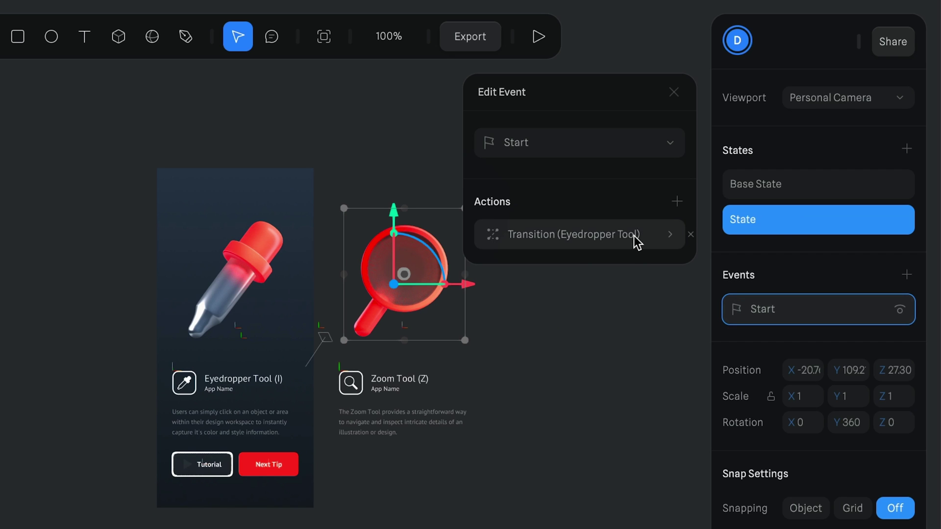
click(737, 237)
click(633, 270)
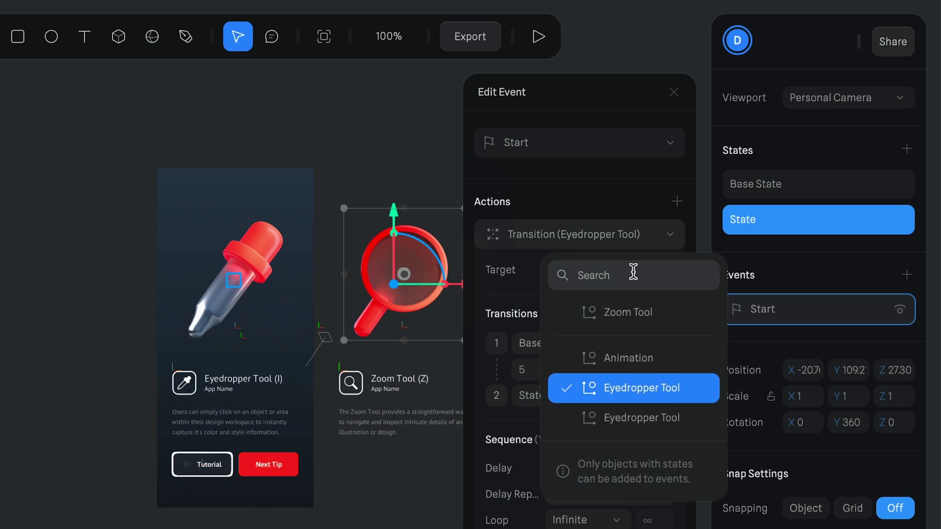
click(631, 312)
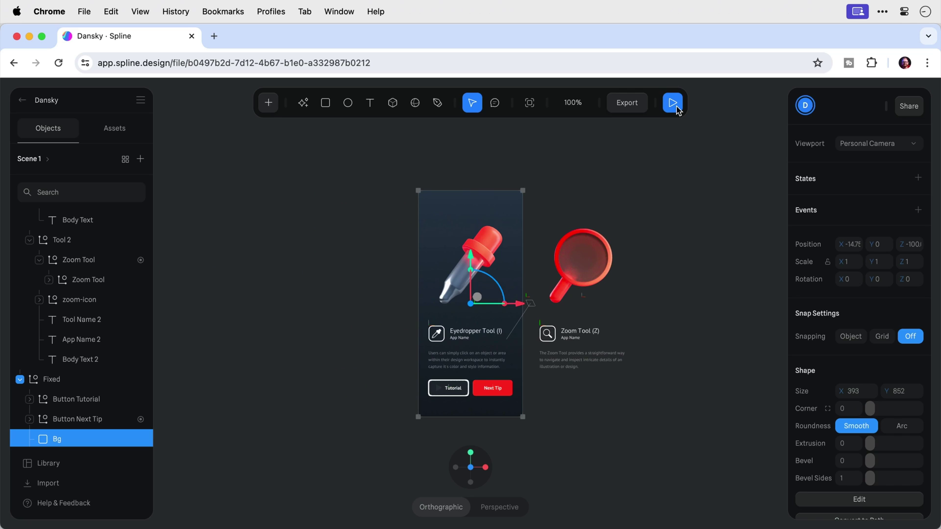
Step: Preview the scene and use Next Tip to check the magnifying glass rotation on the Zoom Tool content
click(539, 36)
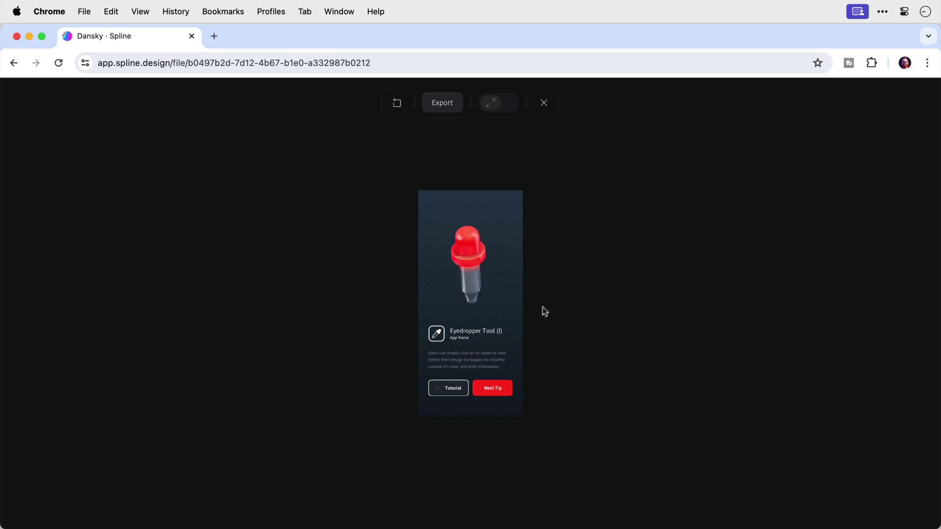
click(503, 385)
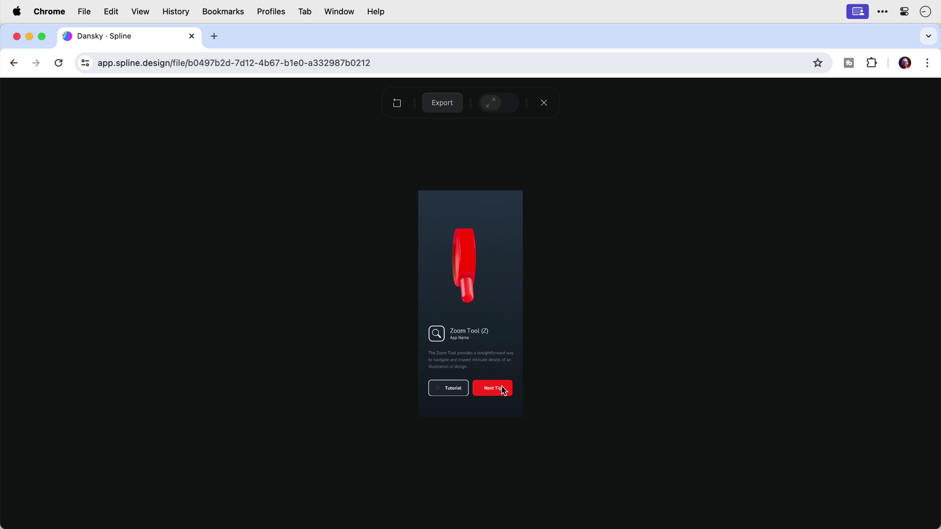
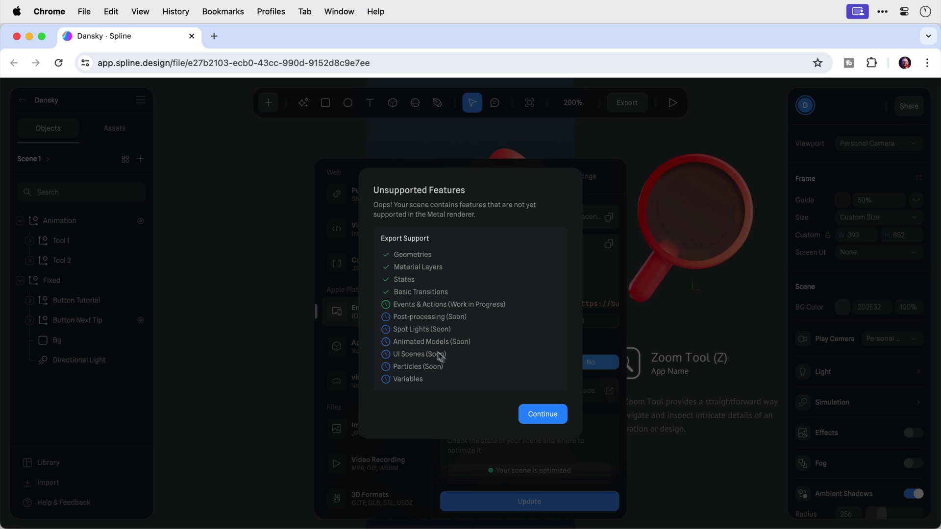
Step: Generate an App (Beta) Xcode project export named Tool App, continuing past the unsupported features notices
click(539, 415)
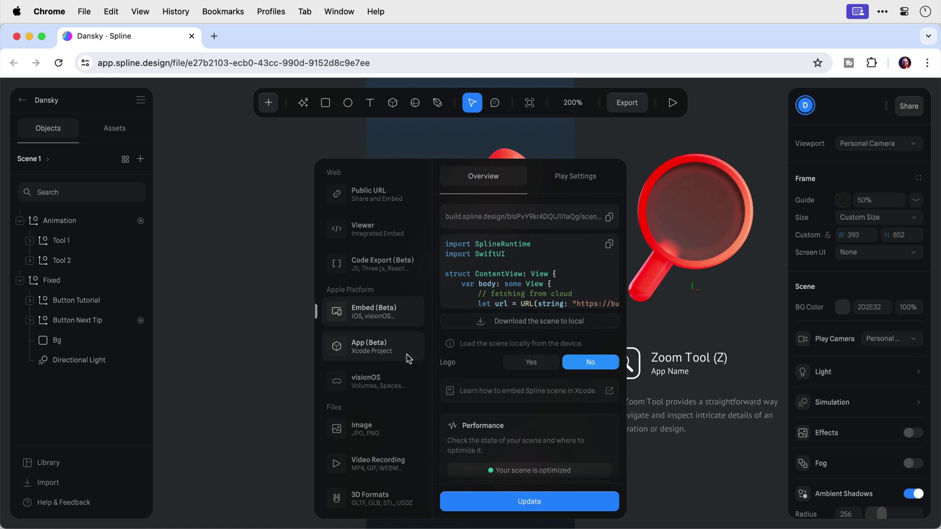
click(390, 351)
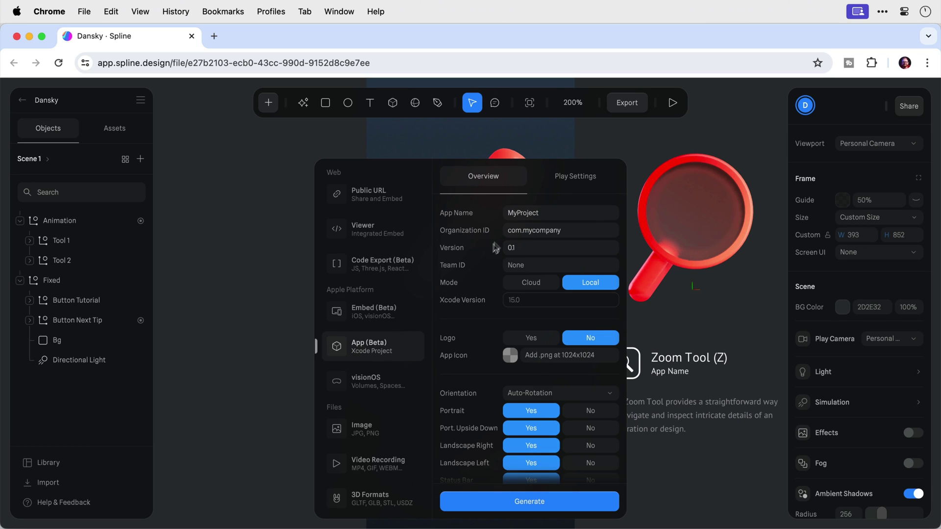
click(519, 216)
key(super+a)
text(To)
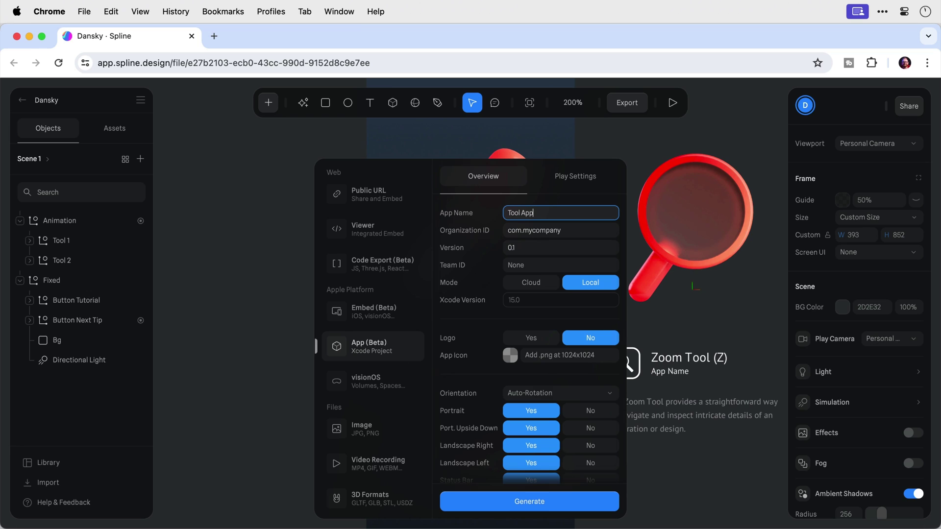
key(Tab)
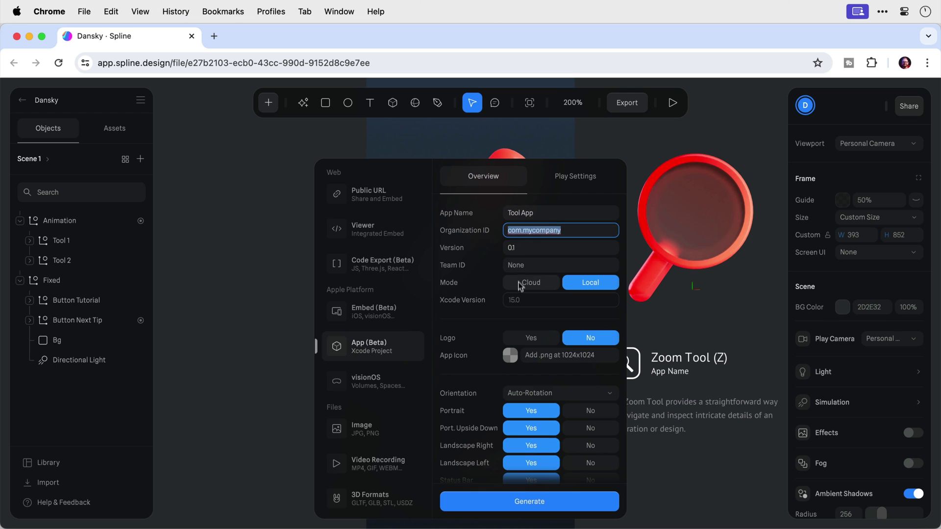
click(516, 505)
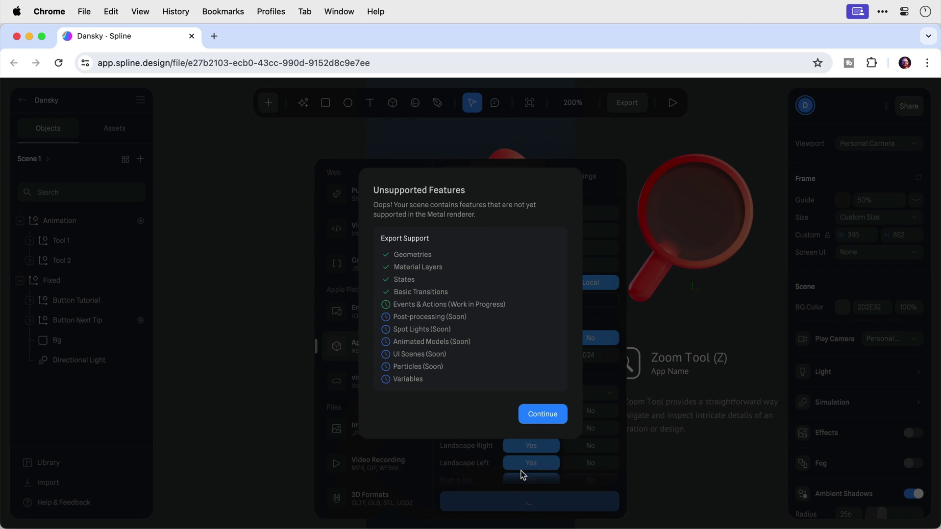
click(534, 415)
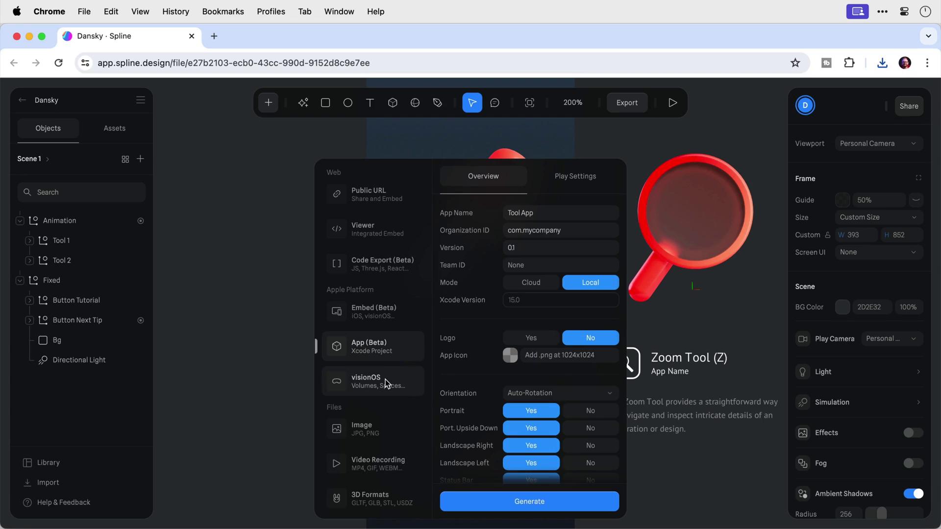
Step: Open the visionOS export options
click(385, 382)
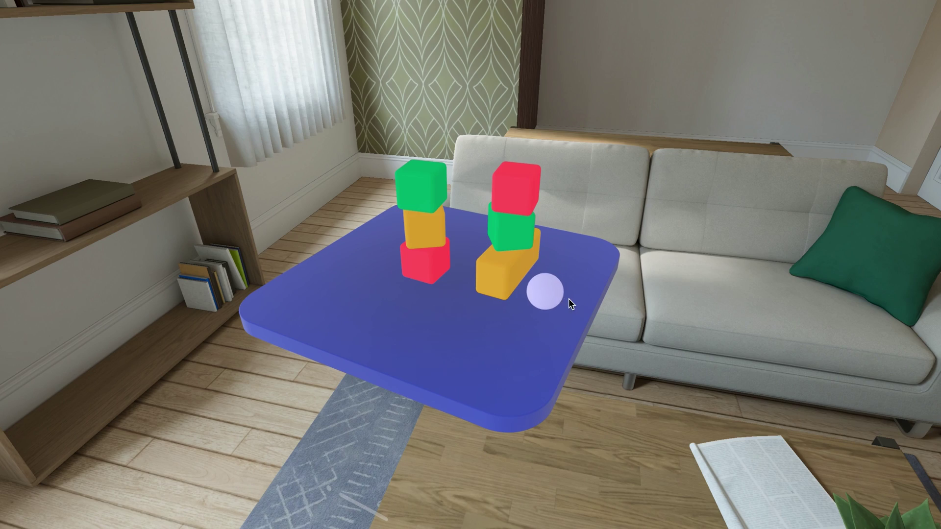
click(569, 299)
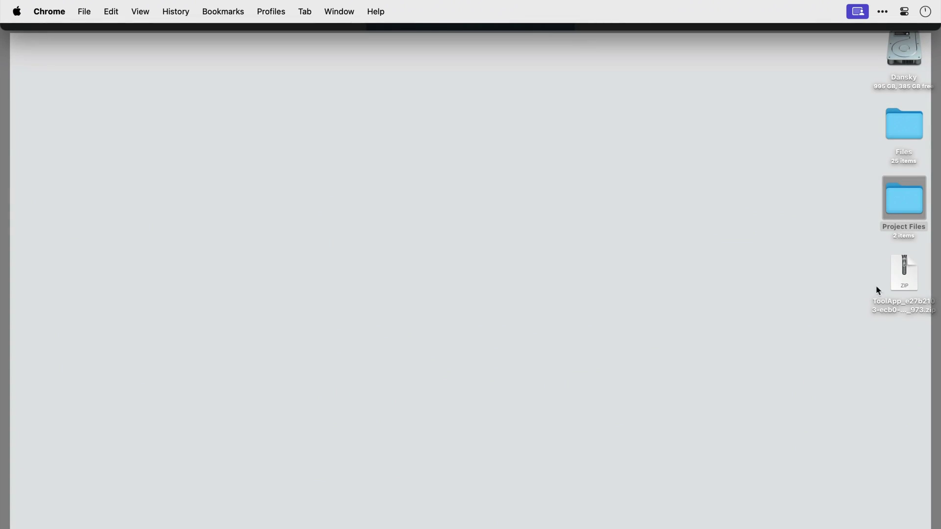
Step: Extract the downloaded ToolApp archive, then open ToolApp.xcodeproj from the extracted folder in Xcode
double_click(904, 275)
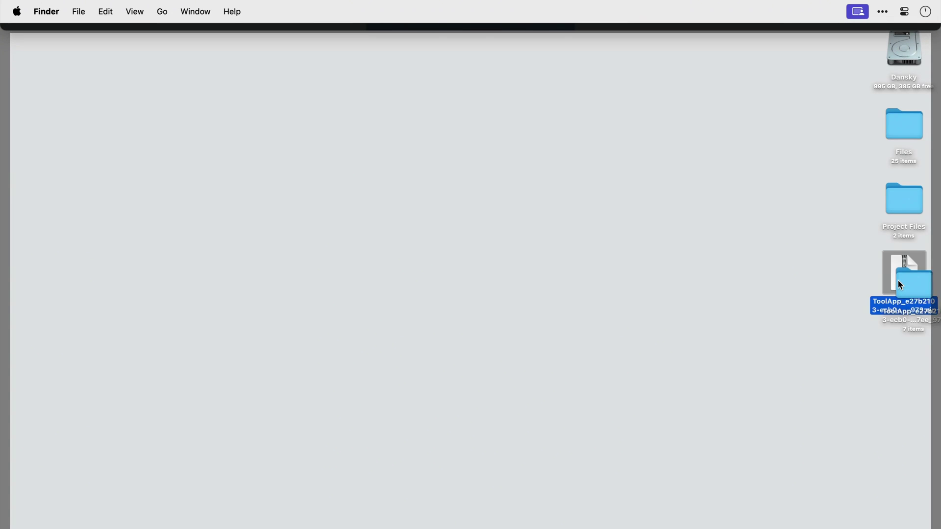
double_click(898, 280)
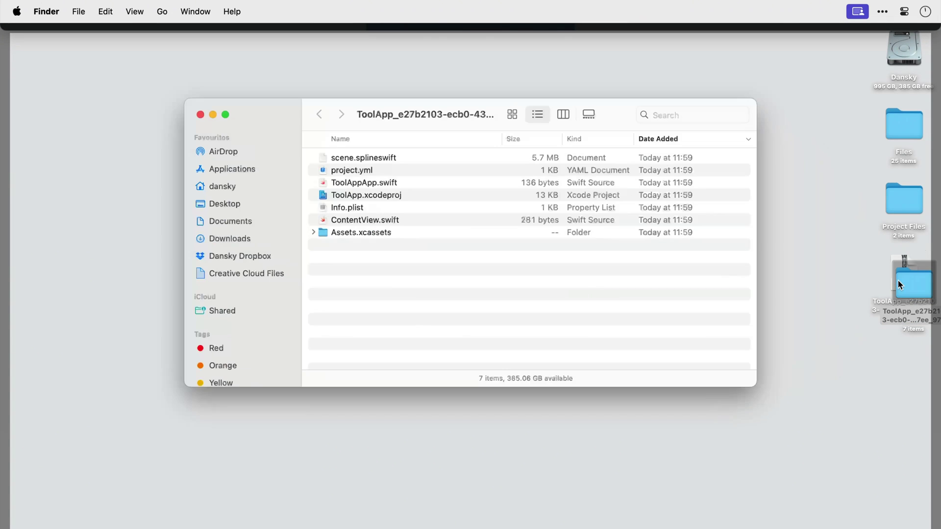
right_click(403, 196)
click(432, 200)
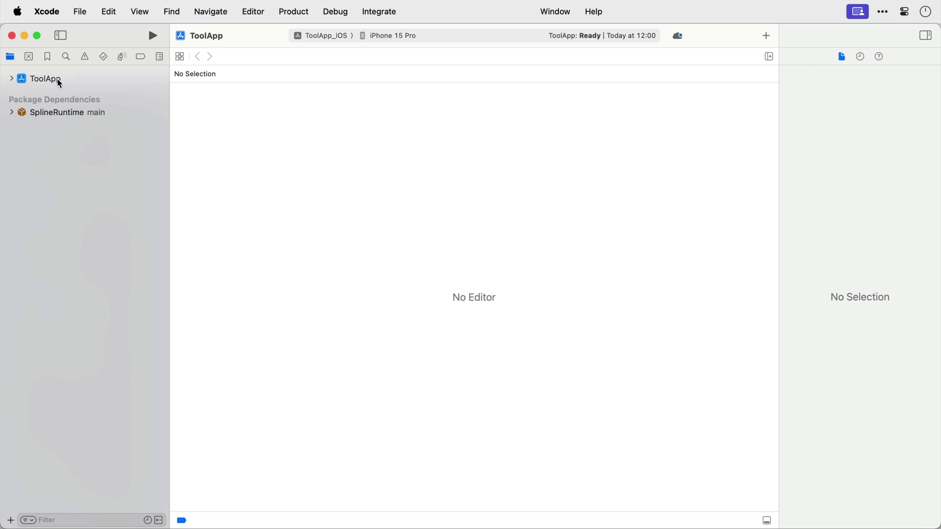
Step: Run the ToolApp project on the iPhone 15 Pro simulator and swipe through the avatar carousel
click(49, 79)
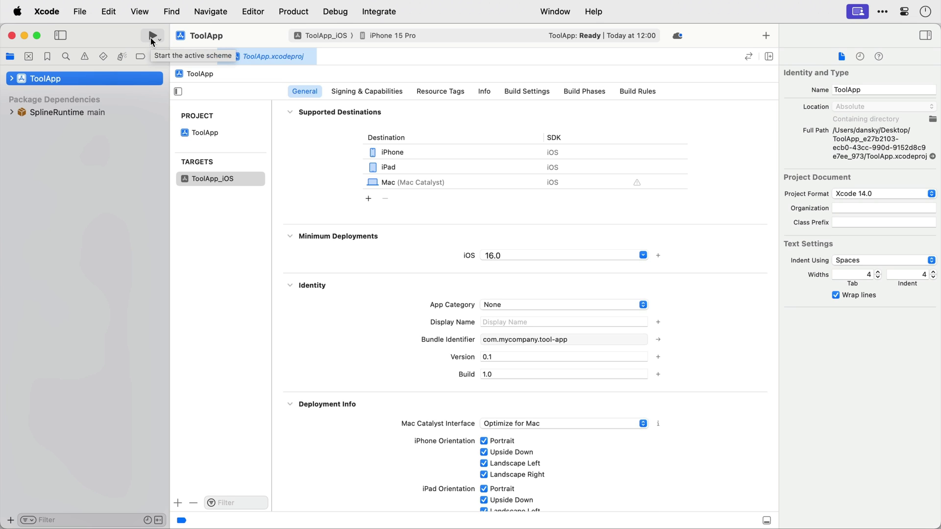
click(152, 38)
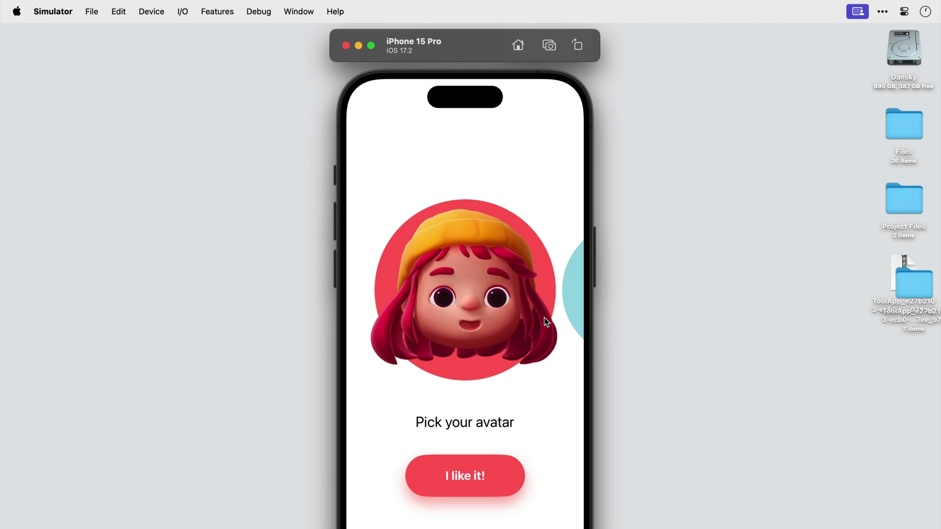
drag(544, 321, 513, 318)
scroll(475, 319, right, 3)
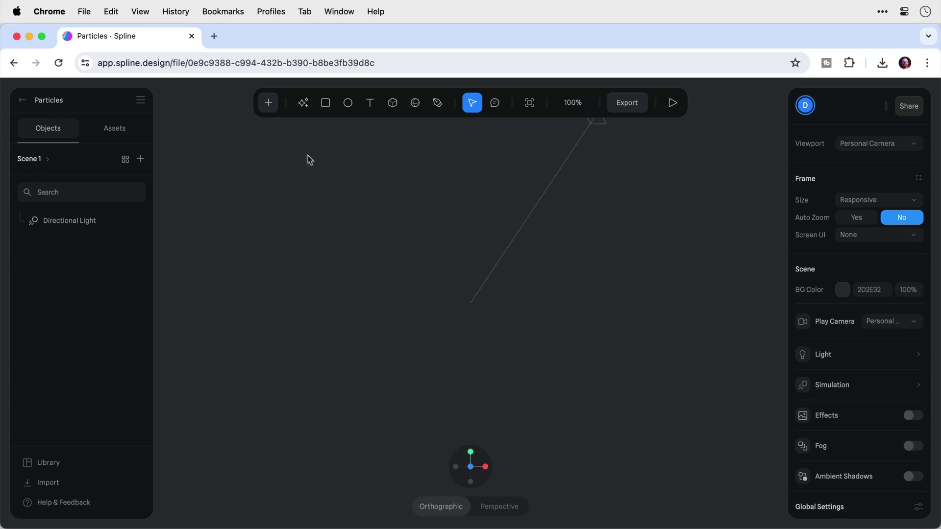
Step: Add a particle emitter to the Particles scene in Spline and set its Color A to red FF4A33
click(271, 105)
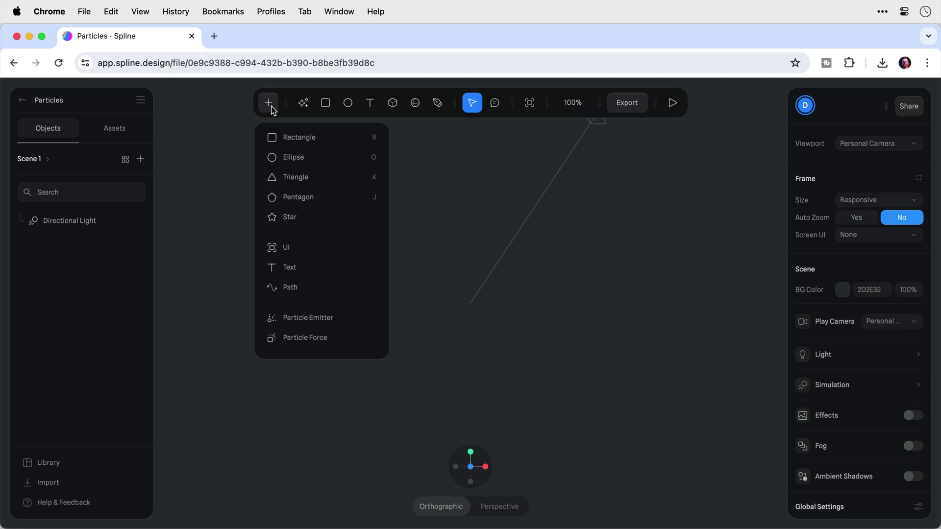
click(305, 320)
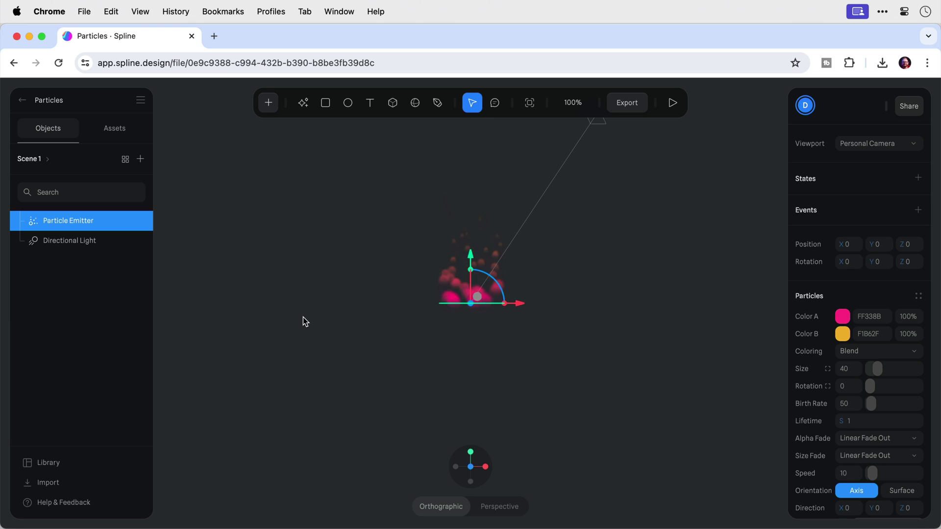
click(842, 316)
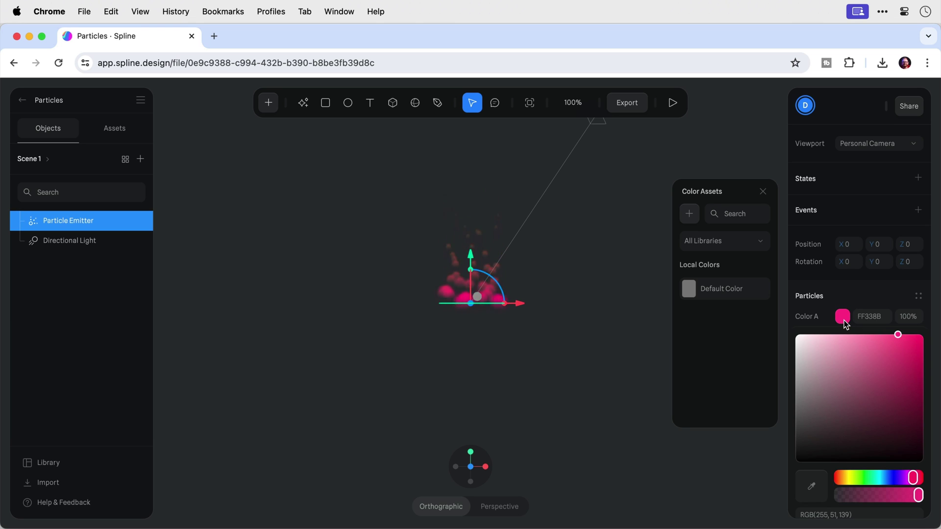
click(841, 478)
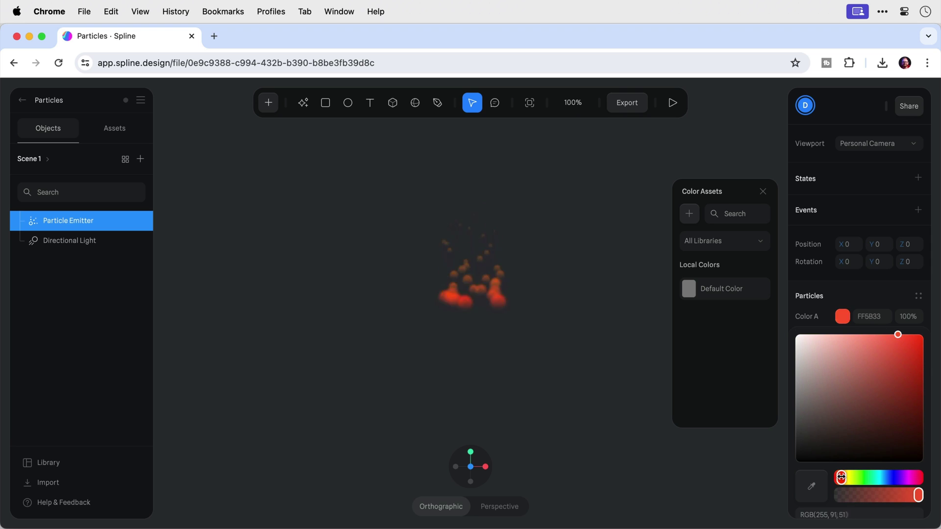
drag(841, 477, 839, 477)
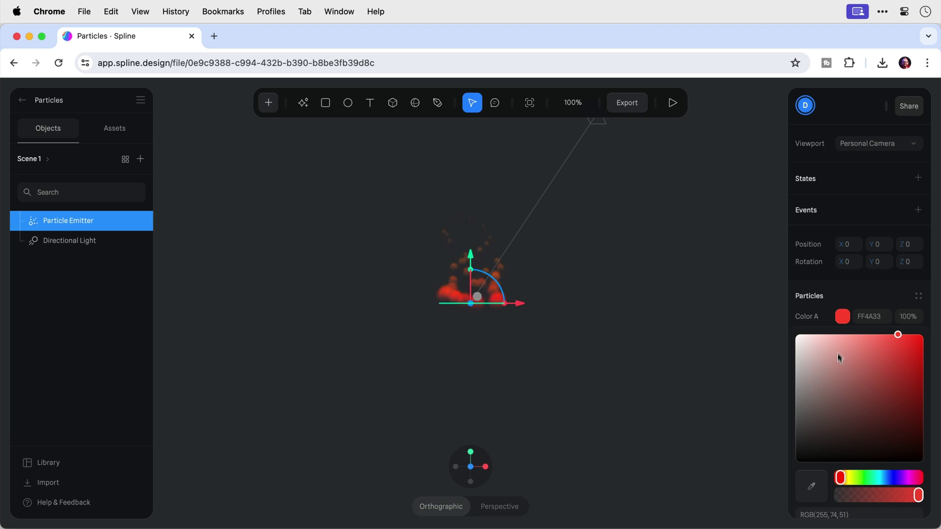
click(840, 297)
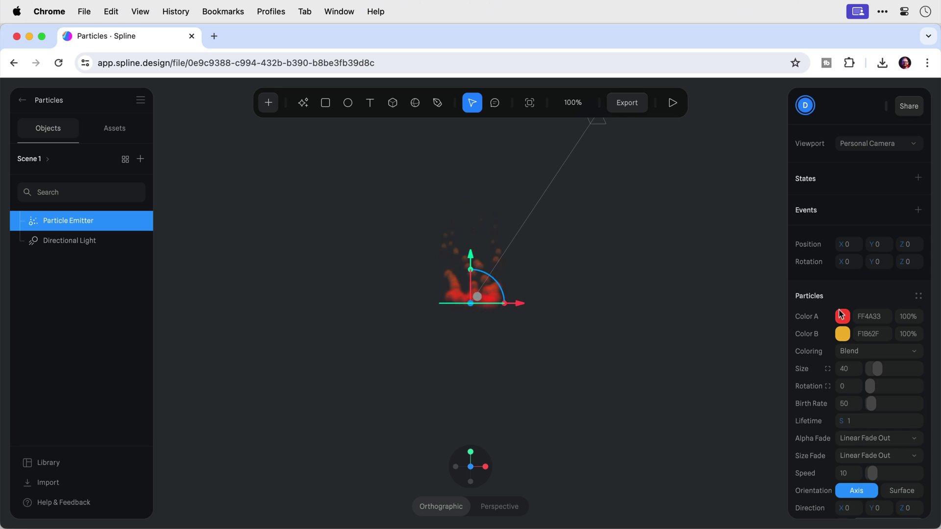
Step: Set the emitter's Color B to pale yellow FFE3A3 and change its coloring mode to Random
click(842, 334)
drag(854, 371, 842, 352)
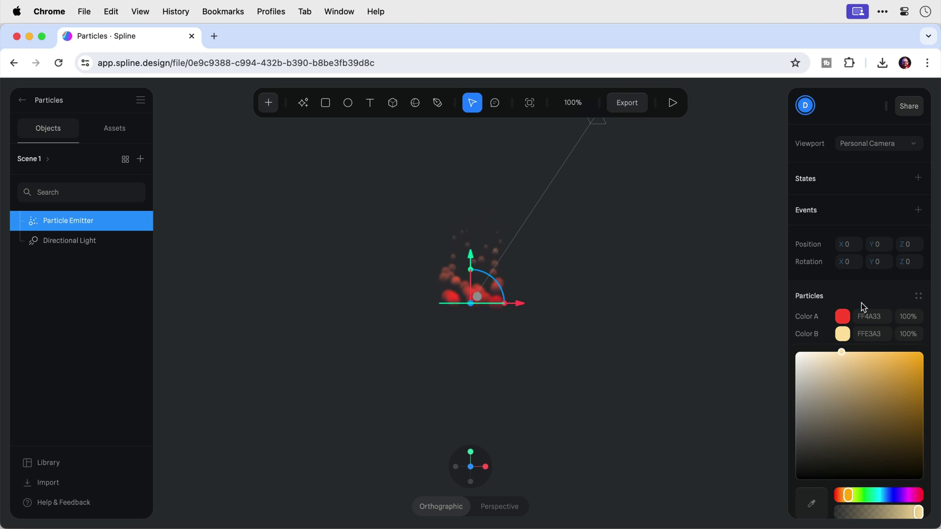
click(862, 302)
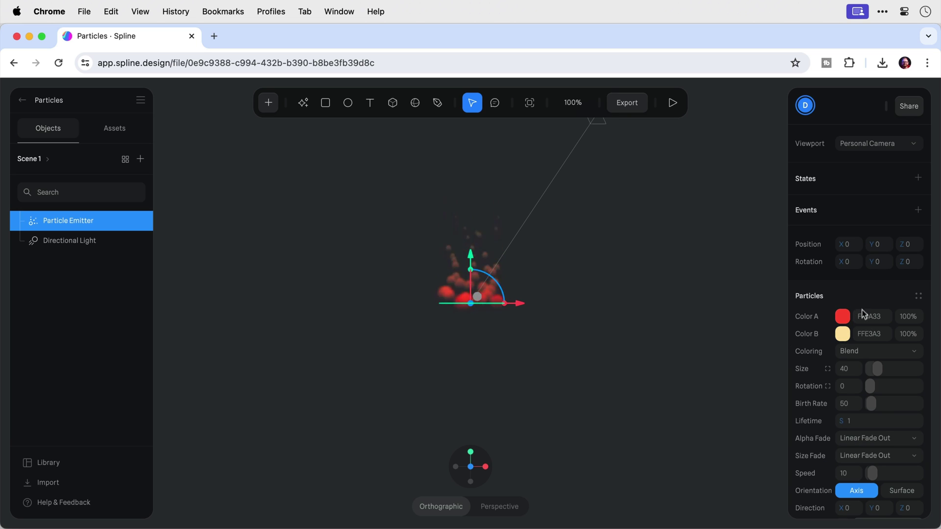
click(865, 354)
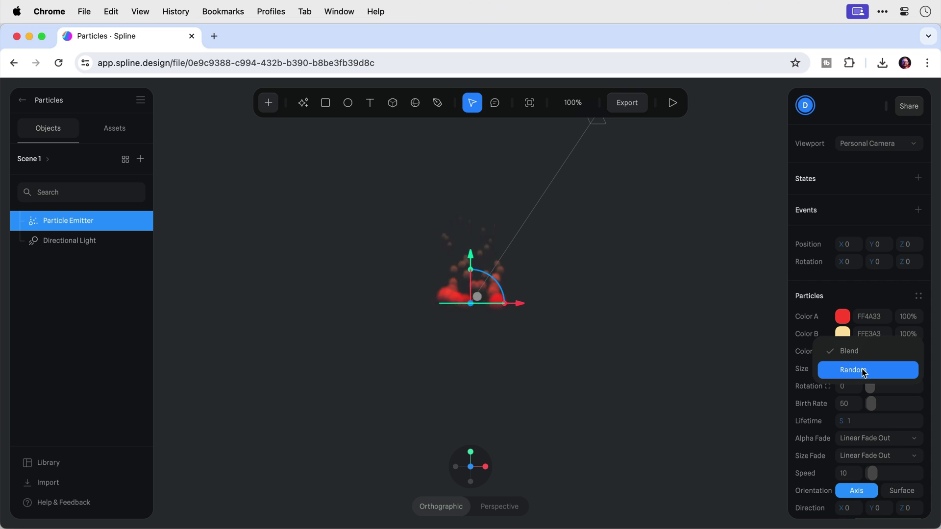
click(864, 371)
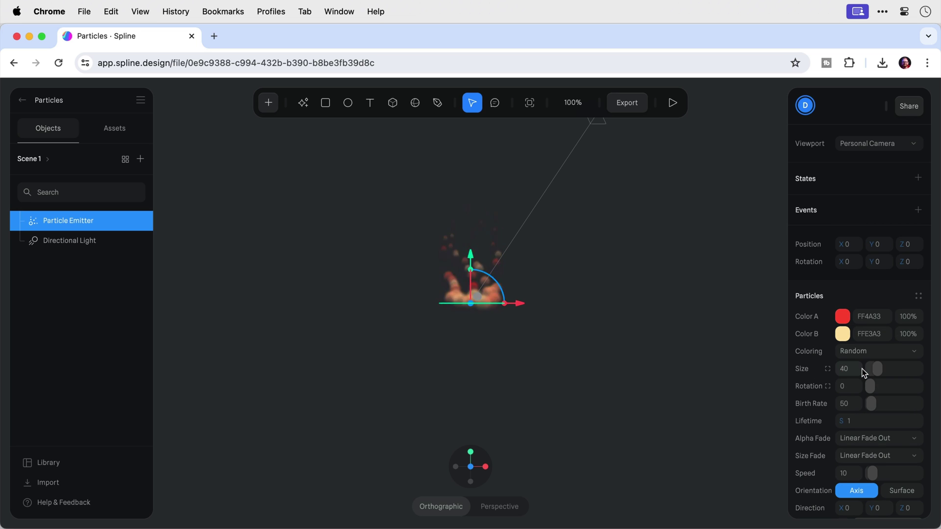
Step: Increase the particle size to 46 and the birth rate to 931
mouse_move(878, 369)
mouse_down()
mouse_move(900, 368)
mouse_move(878, 368)
mouse_up()
drag(872, 401, 891, 401)
scroll(891, 401, down, 4)
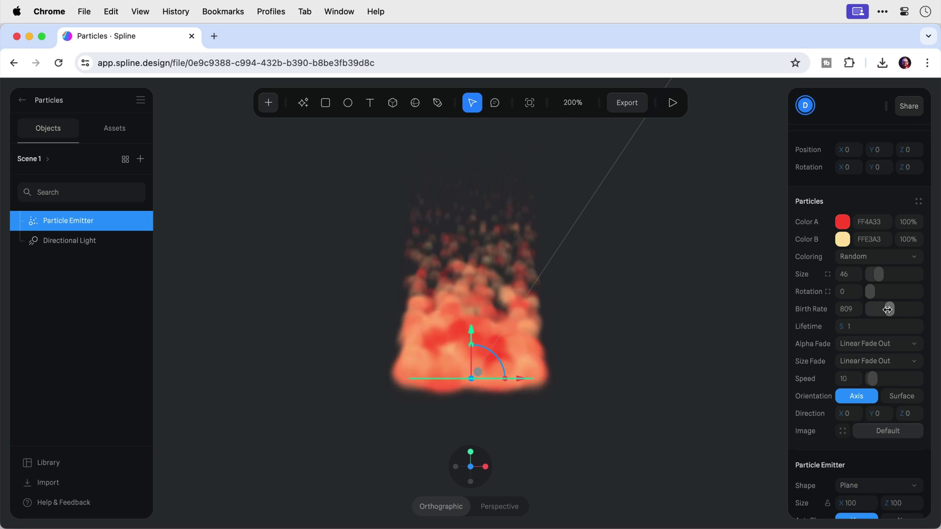
mouse_move(889, 308)
mouse_down()
mouse_move(870, 309)
mouse_move(891, 309)
mouse_up()
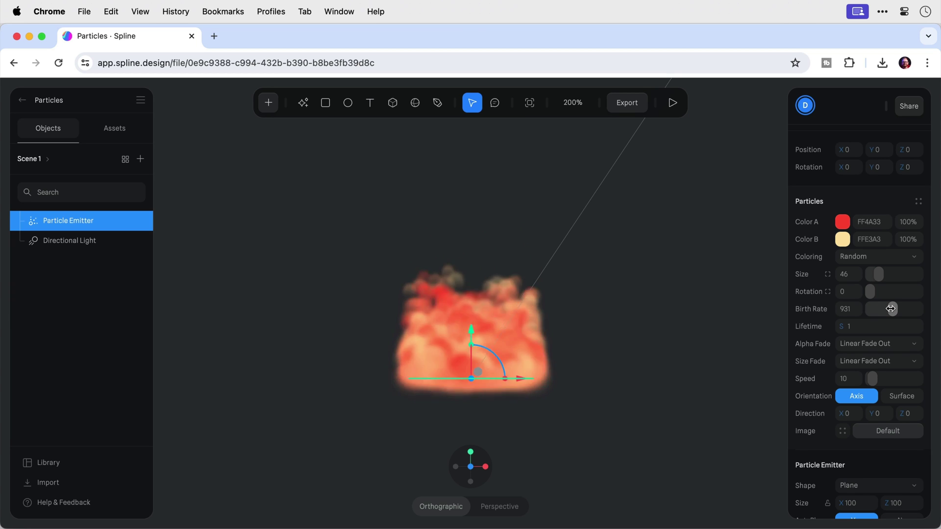
Step: Try a particle lifetime of 3 seconds and restore it to 1 second
click(876, 328)
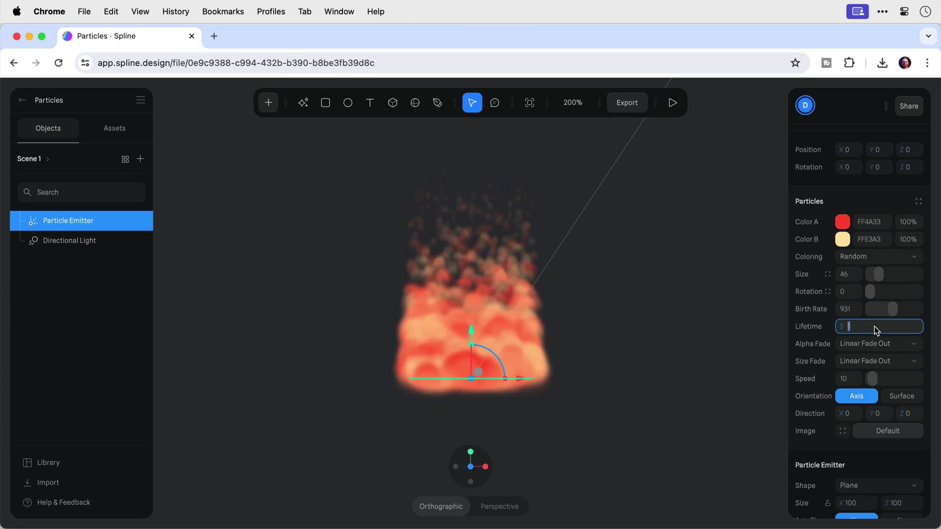
text(3)
key(Return)
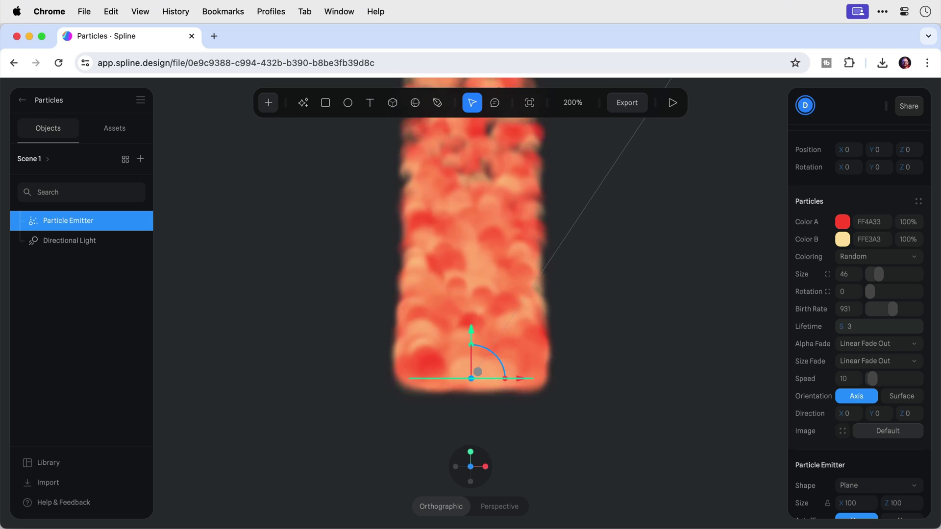
click(874, 327)
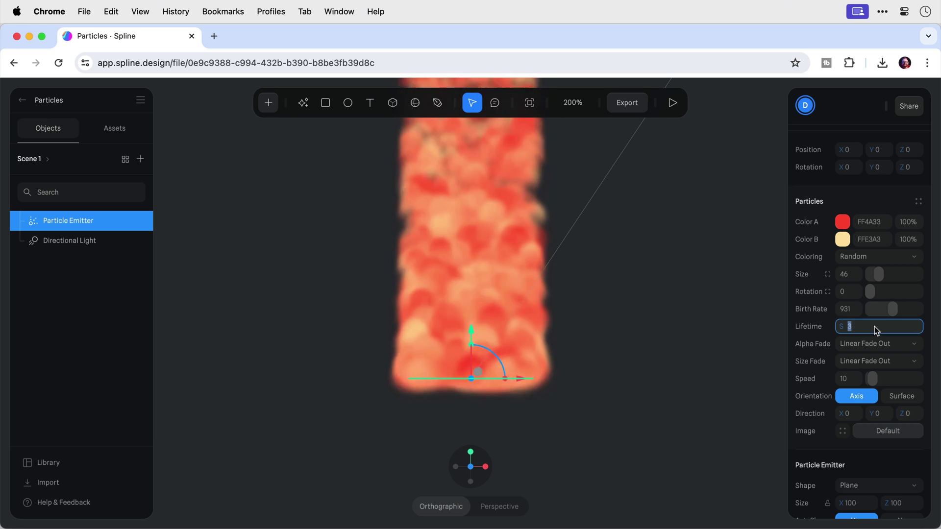
text(1)
key(Return)
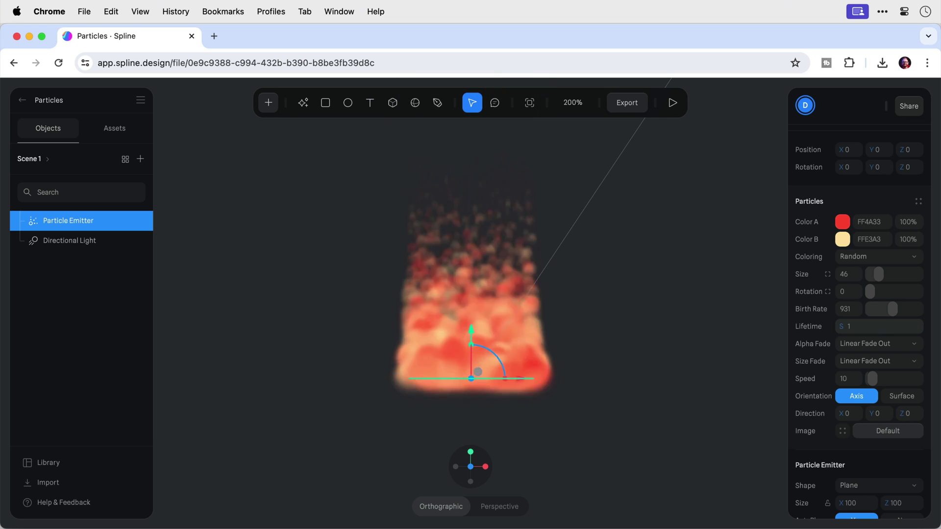
Step: Try the Constant and Ease In Out options for the particles' Alpha Fade
click(876, 344)
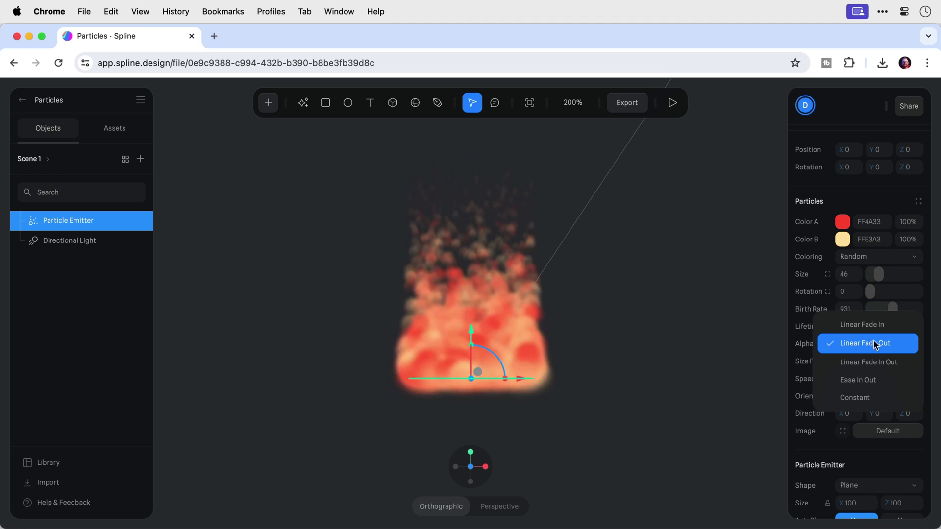
click(872, 396)
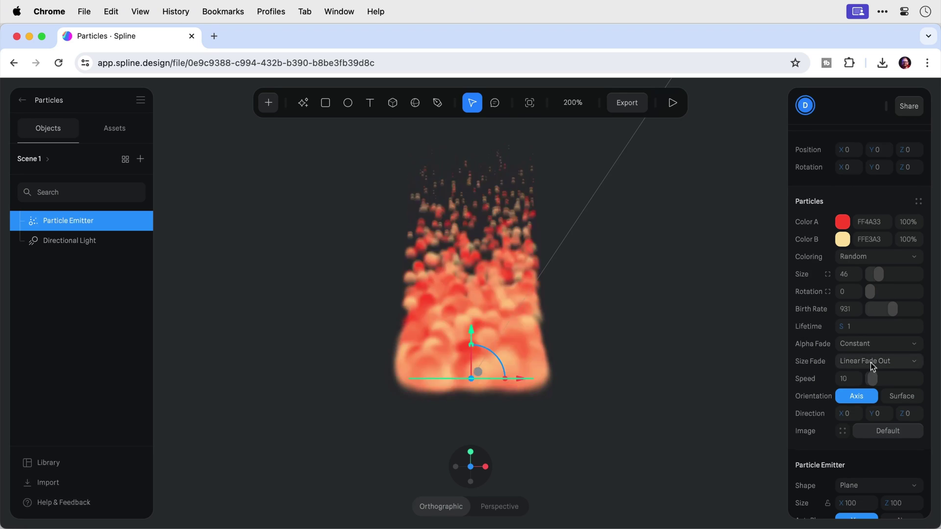
click(871, 344)
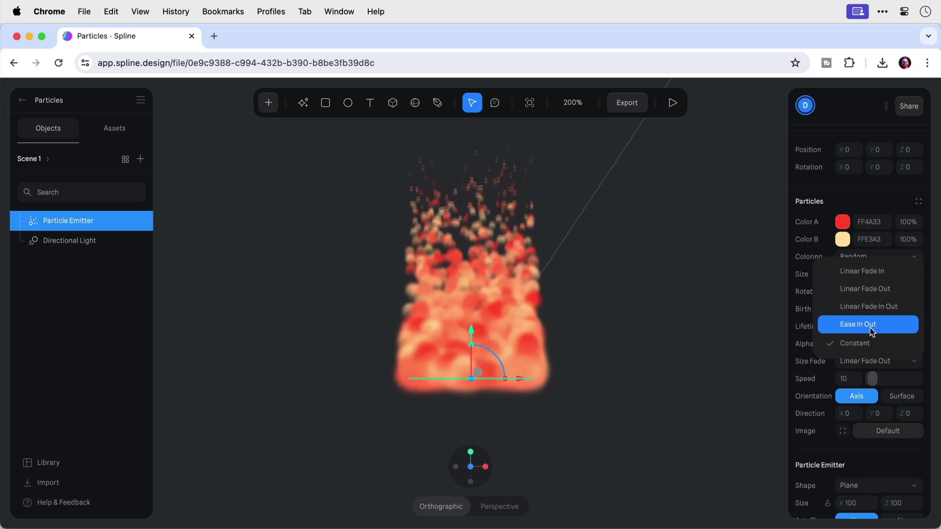
click(869, 328)
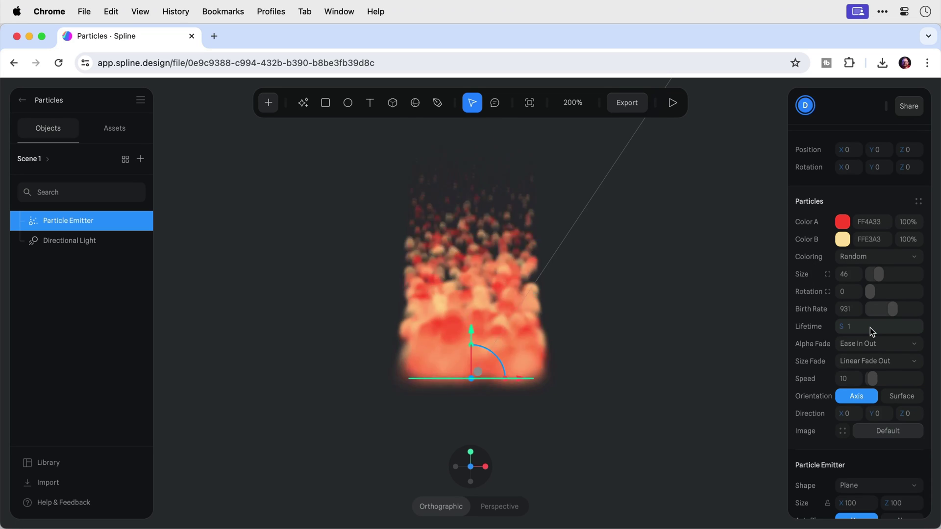
Step: Set the particles' Size Fade to Constant and reduce the particle size to 15
click(871, 362)
click(870, 415)
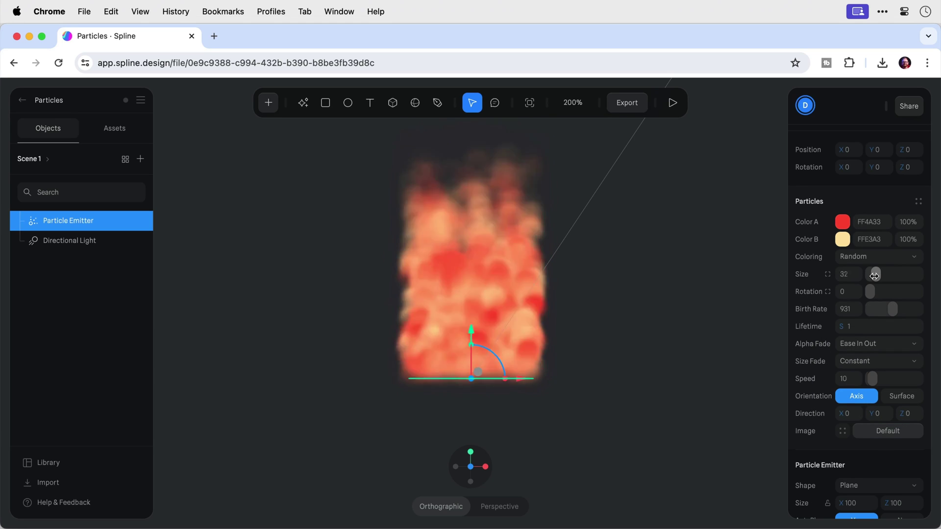
drag(877, 275, 871, 276)
Step: Set the particles' Alpha Fade to Linear Fade Out and lower their speed to 2
click(873, 345)
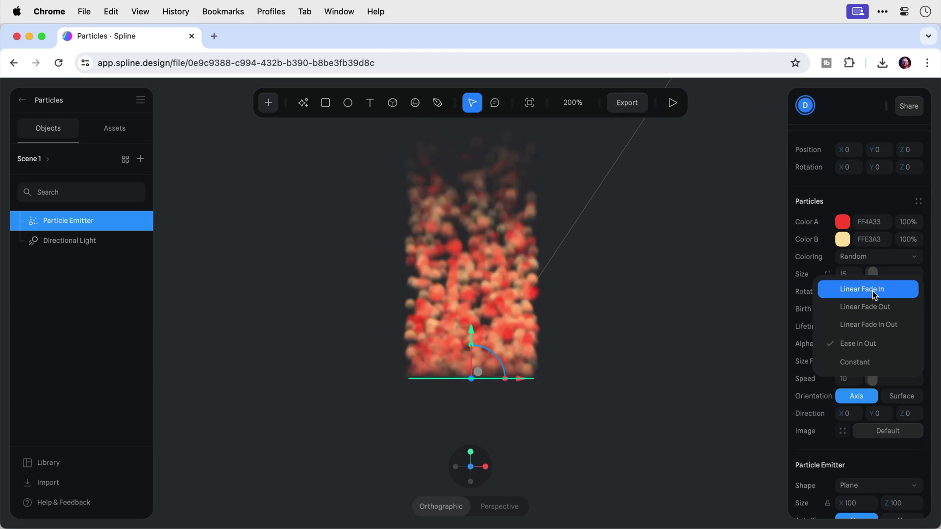
click(872, 307)
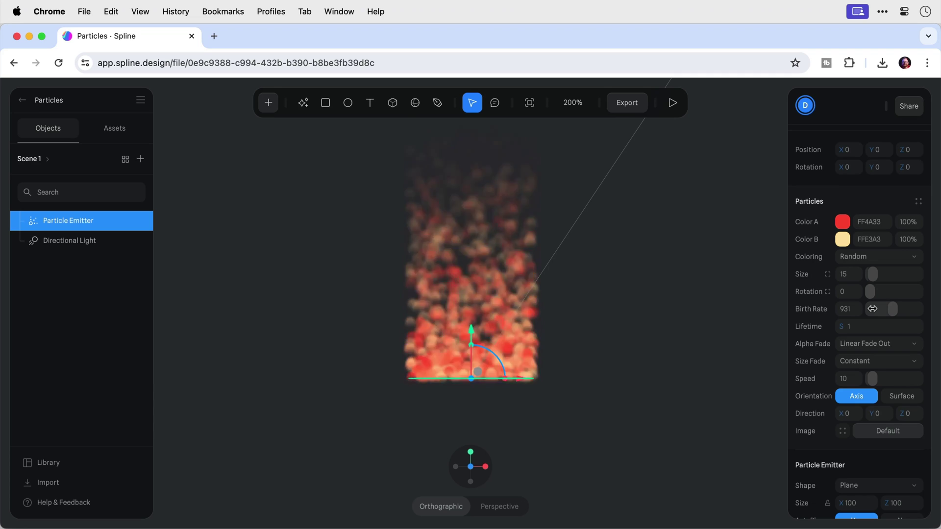
drag(873, 379, 871, 379)
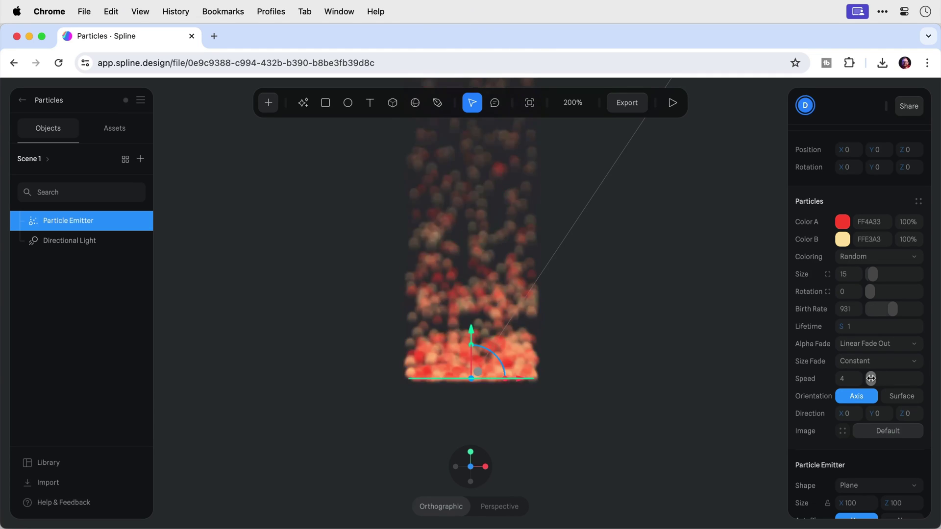
Step: Change the particle emitter's shape to Sphere and lock its size proportions
scroll(871, 378, down, 1)
scroll(871, 378, down, 5)
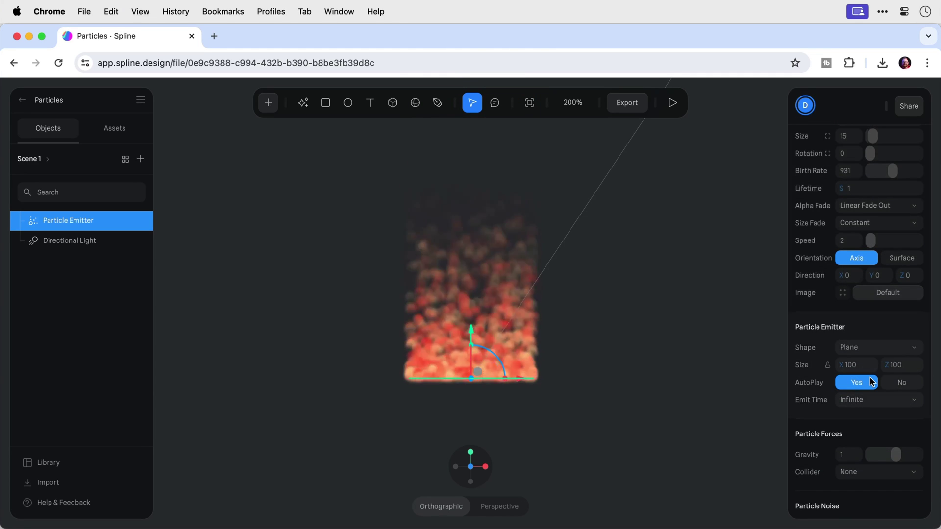
click(888, 351)
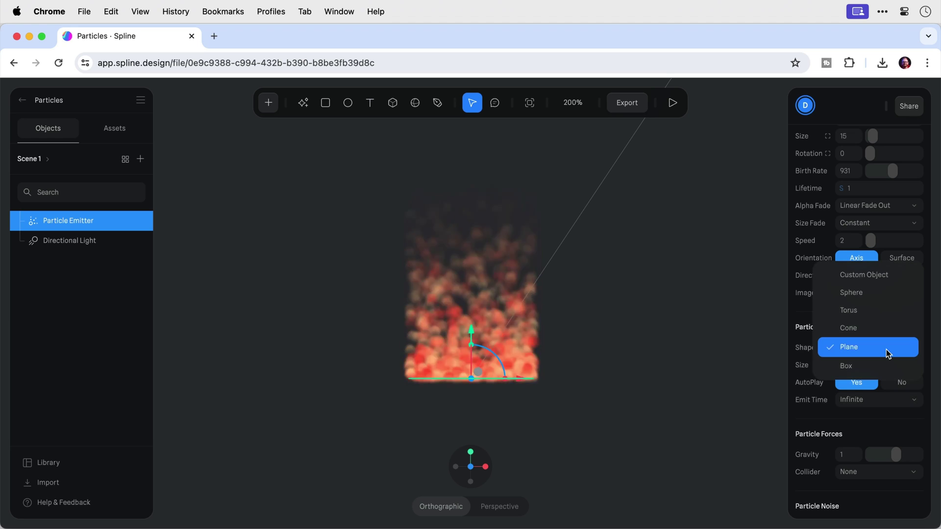
click(884, 293)
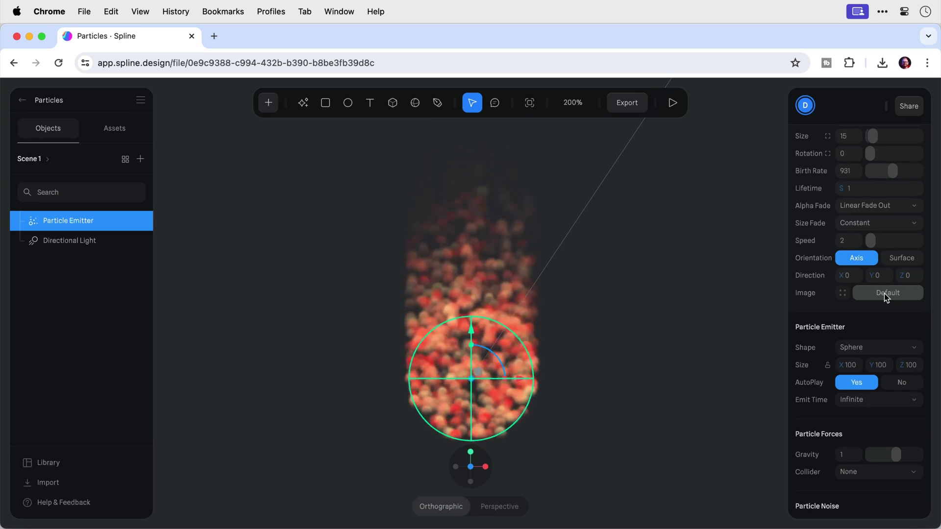
drag(844, 368, 839, 366)
click(828, 366)
scroll(840, 365, down, 3)
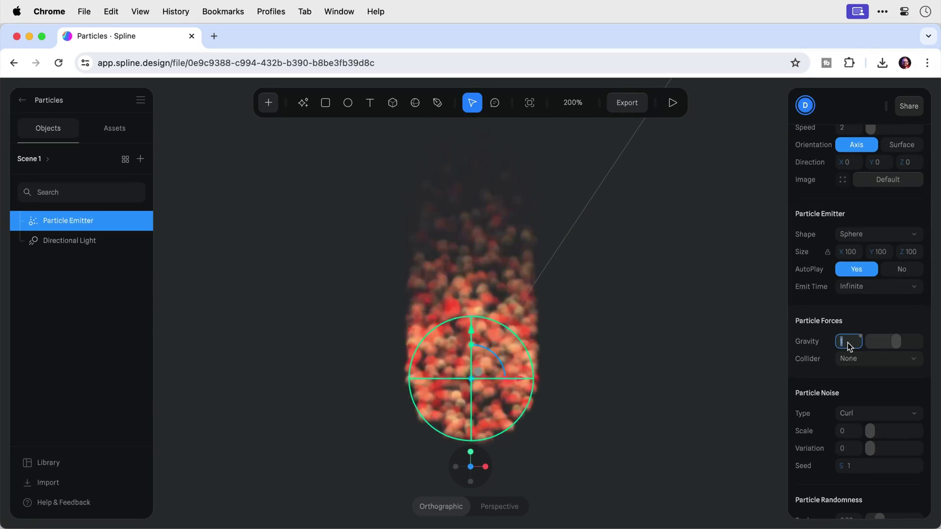
Step: Try the particle gravity at 0.2 and -1, ending on 0.2
text(0.2)
key(Return)
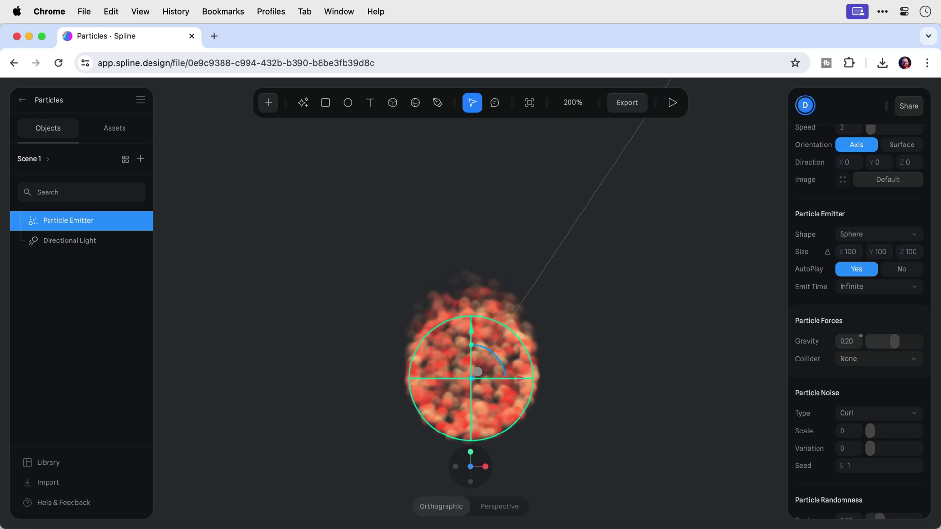
click(861, 338)
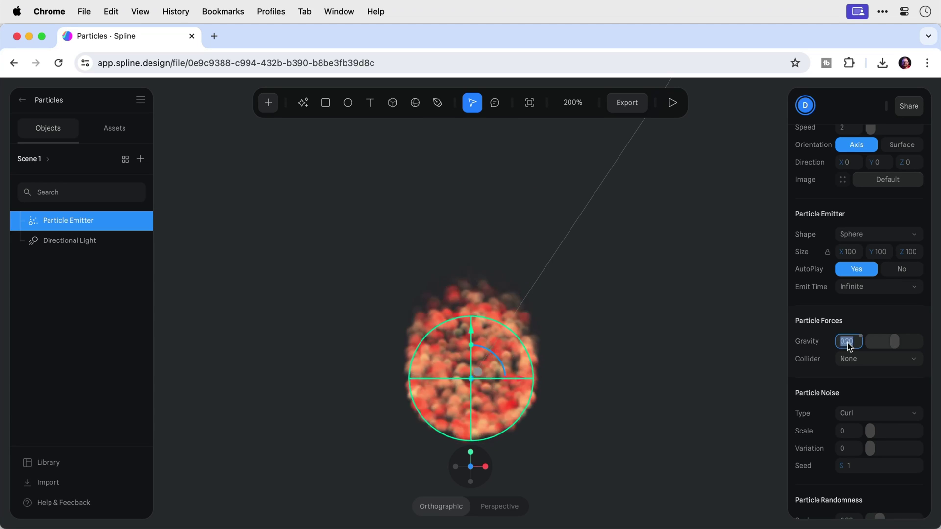
text(-1)
key(Return)
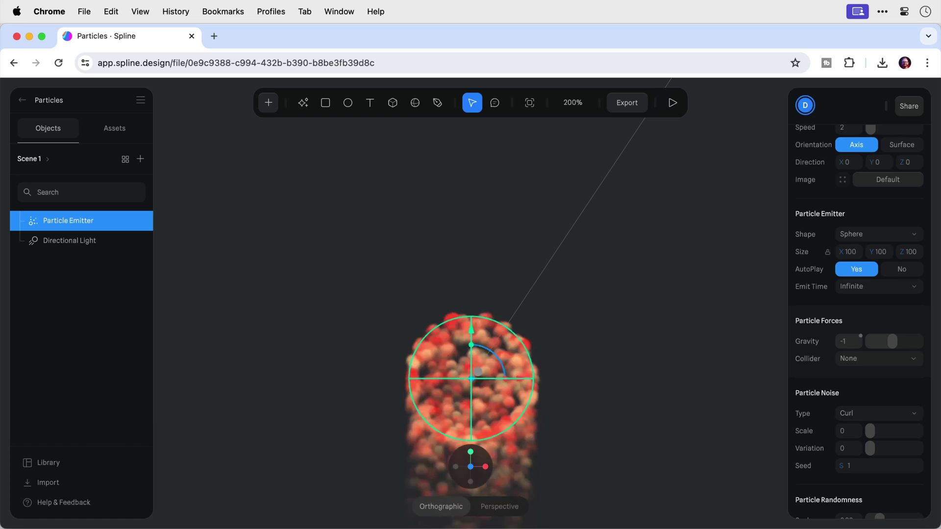
click(848, 342)
text(2)
key(Return)
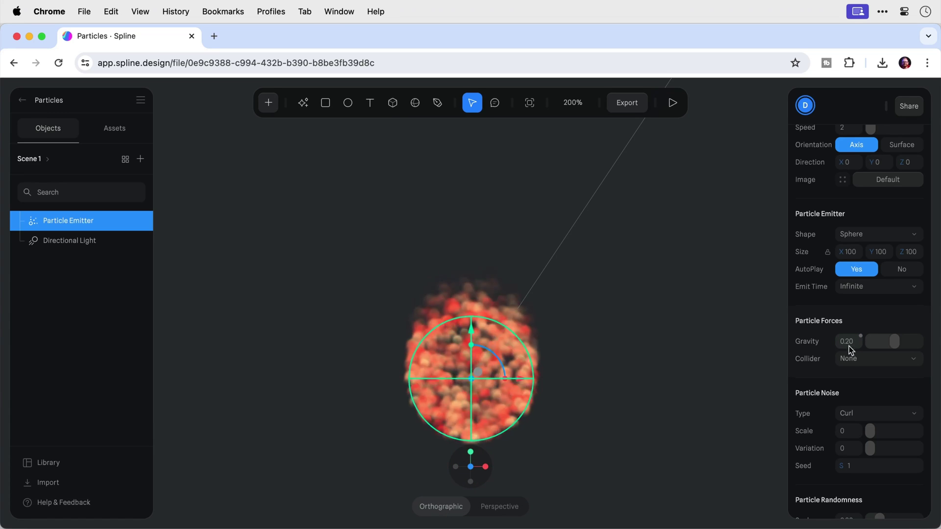
Step: Set Curl particle noise with scale 9.64 and variation 4.11, and particle randomness with scale 0.72 and mass 0.94
click(876, 414)
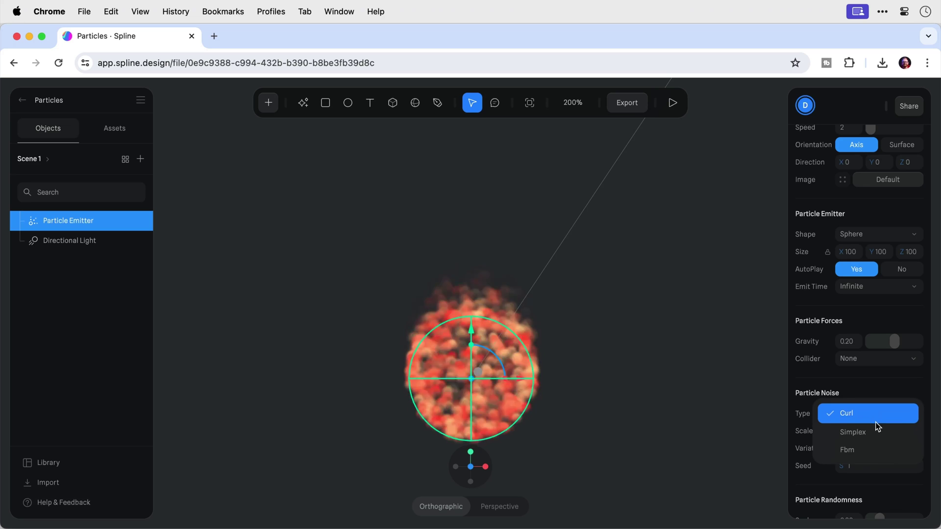
click(877, 431)
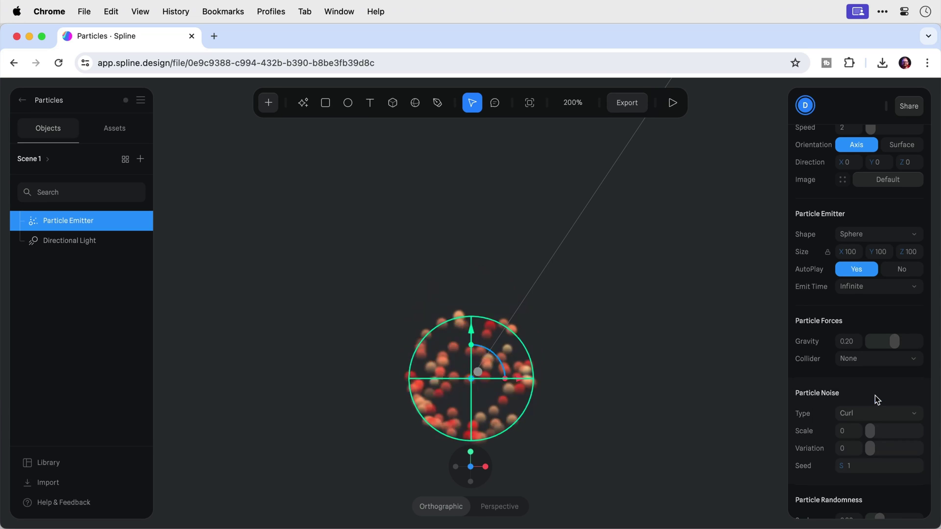
scroll(853, 407, down, 5)
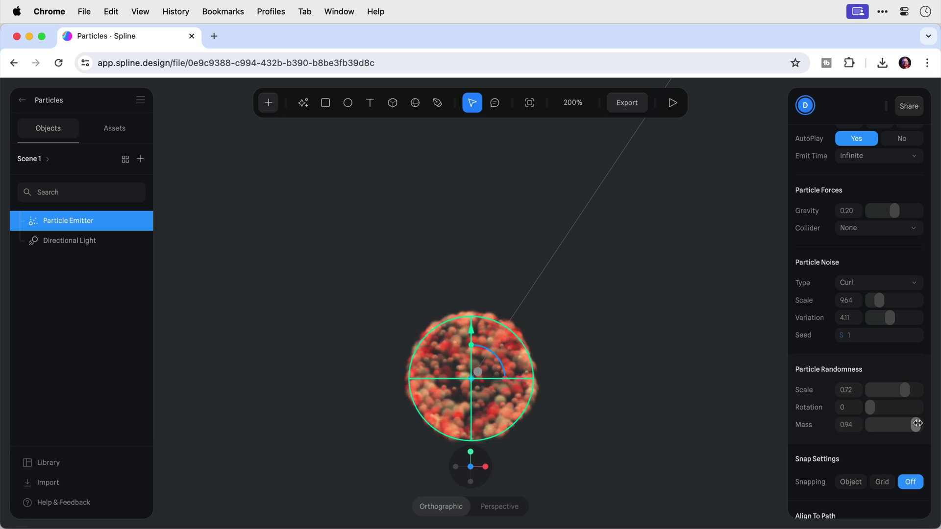
scroll(876, 423, up, 15)
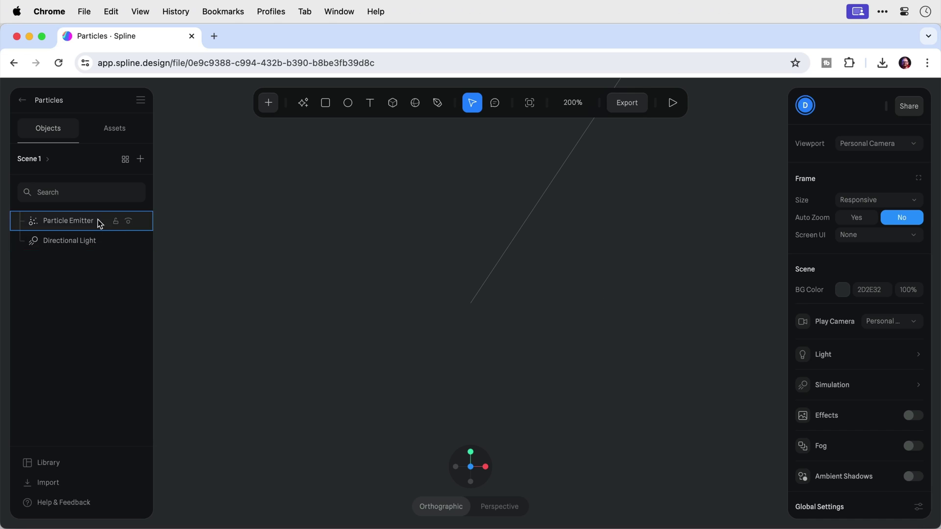
Step: Add a text object reading "Particles" to the scene and set its font size to 51
click(99, 221)
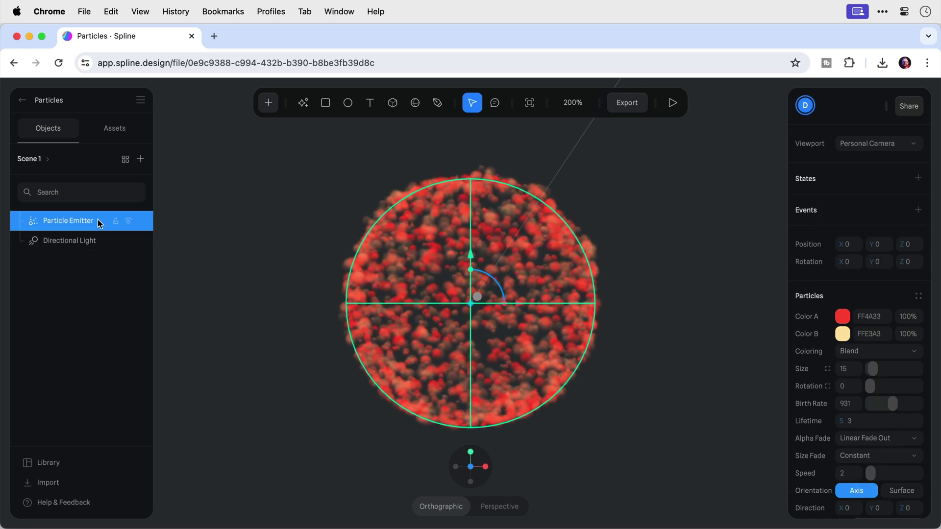
click(372, 104)
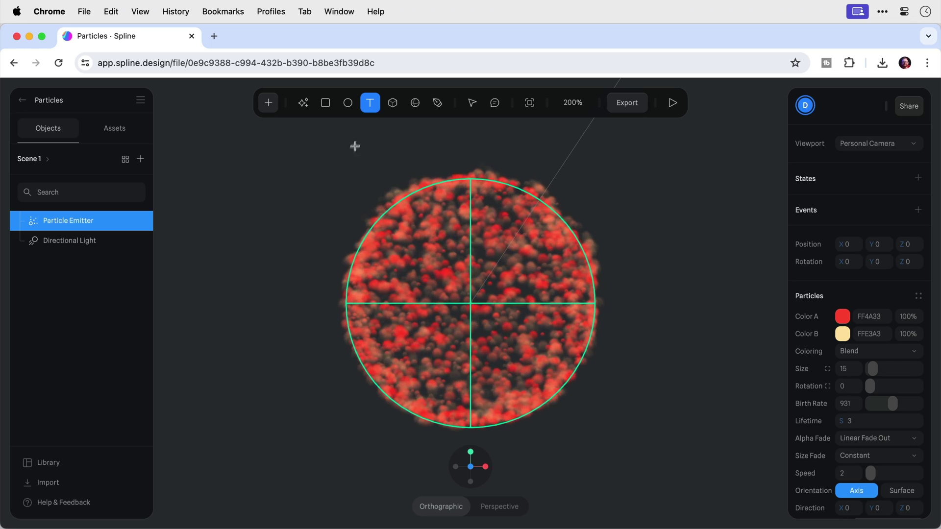
click(293, 317)
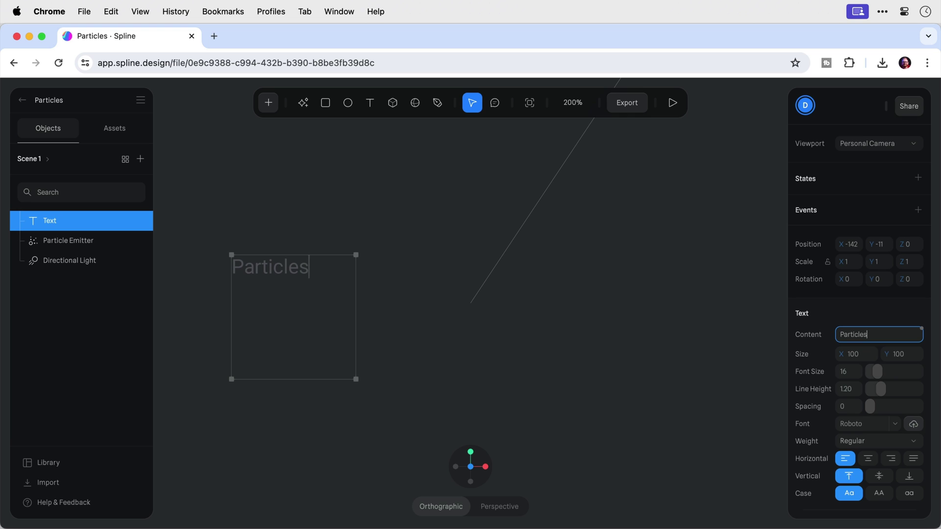
drag(882, 369, 893, 366)
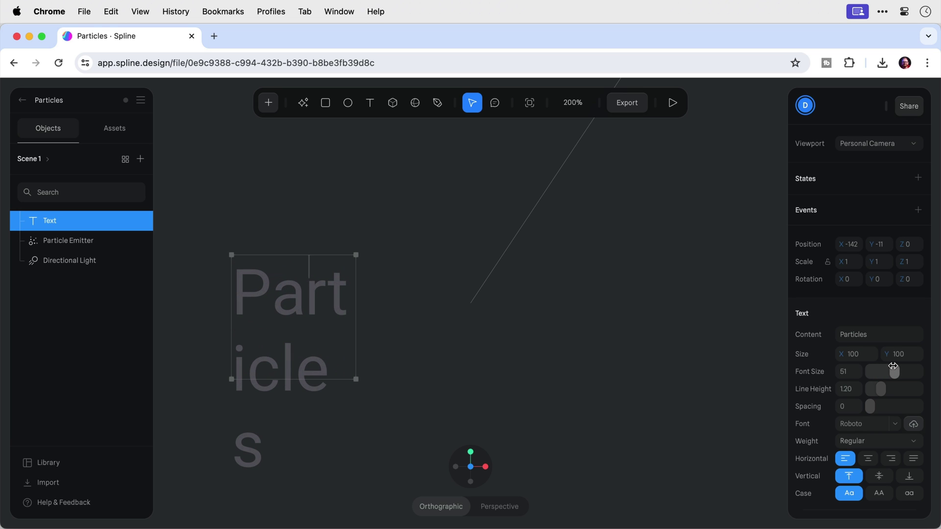
Step: Resize the text box to about 223 × 69, scale it to about 1.40 with centred alignment, and move it to the scene's centre
drag(356, 379, 538, 383)
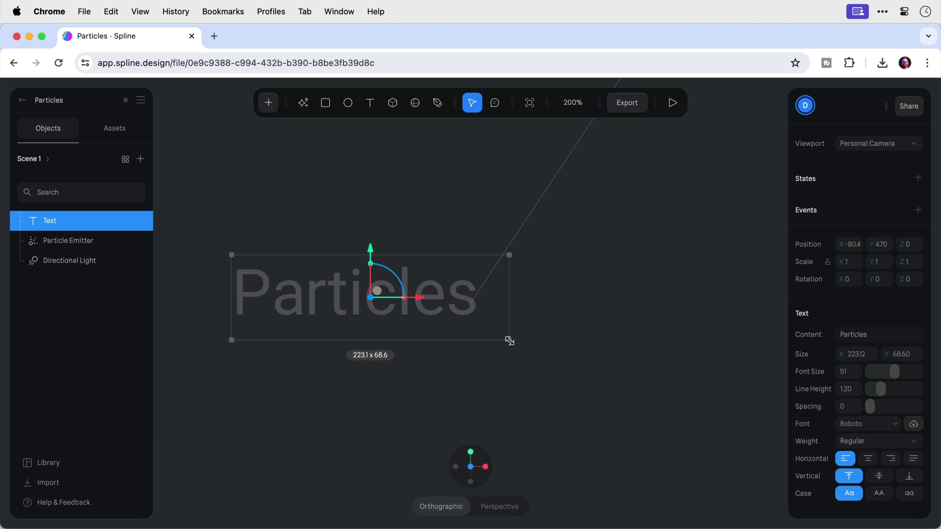
alt+drag(510, 341, 565, 357)
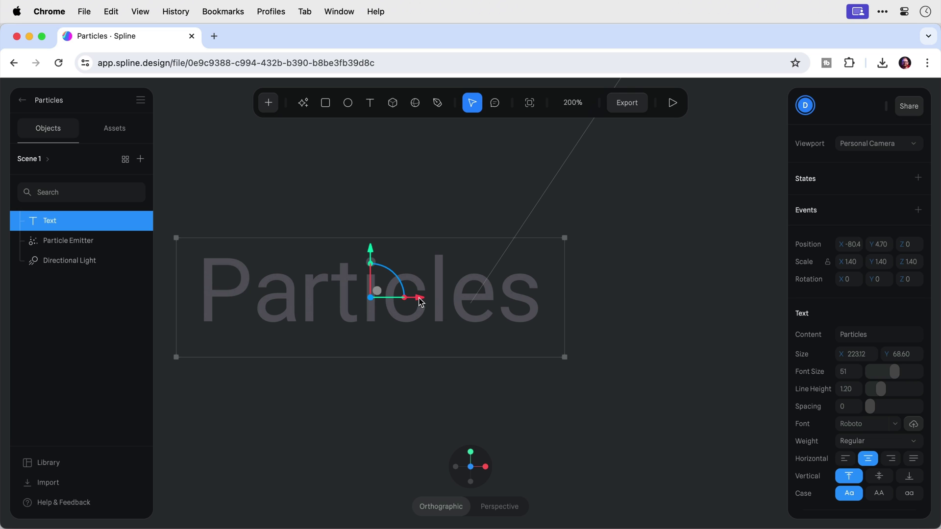
drag(433, 301, 535, 312)
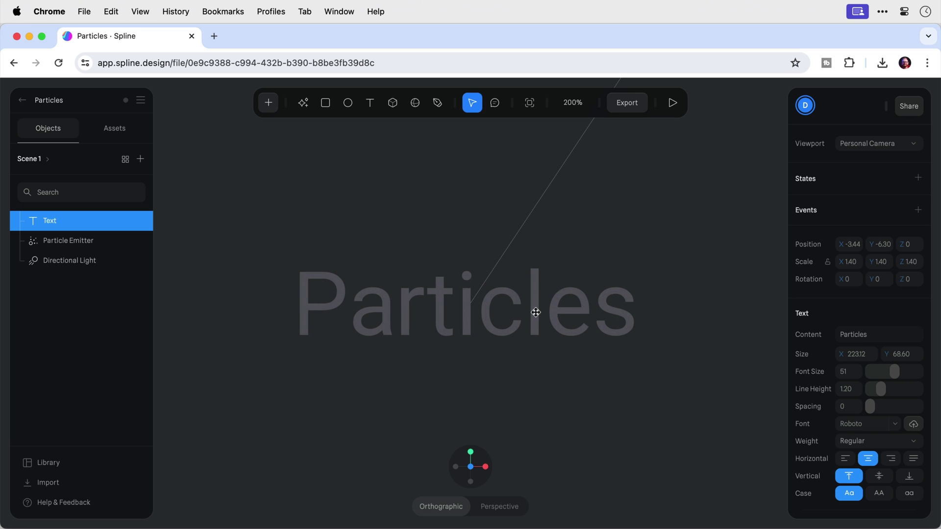
Step: Set the particle emitter's shape to Custom Object, using the Text object as its source
click(103, 244)
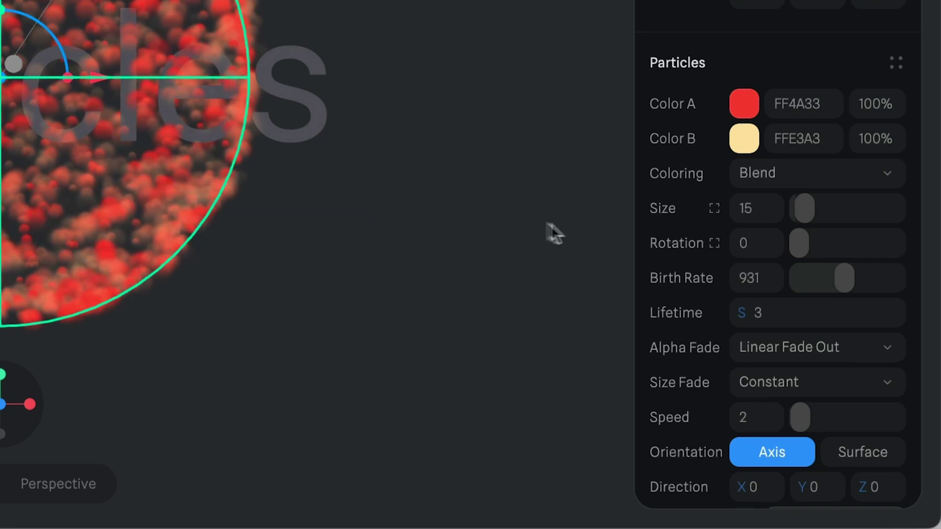
scroll(676, 244, down, 7)
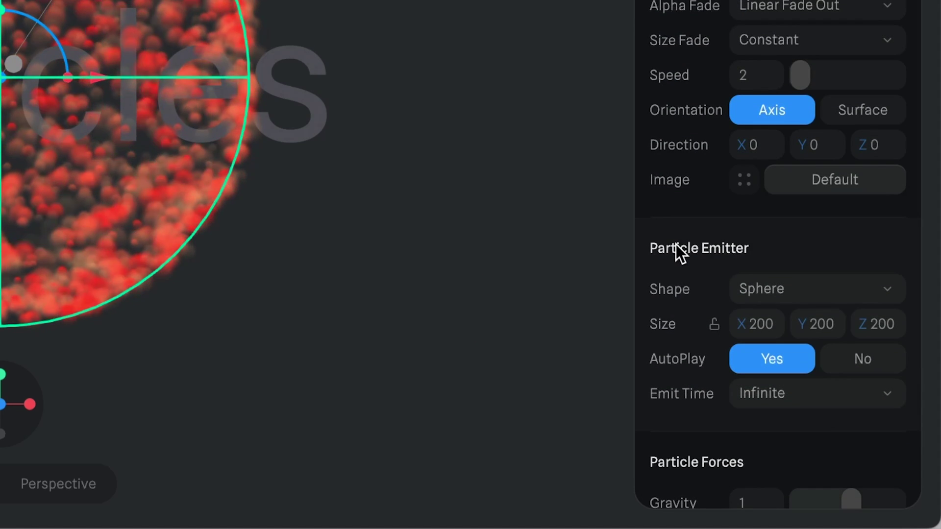
click(799, 288)
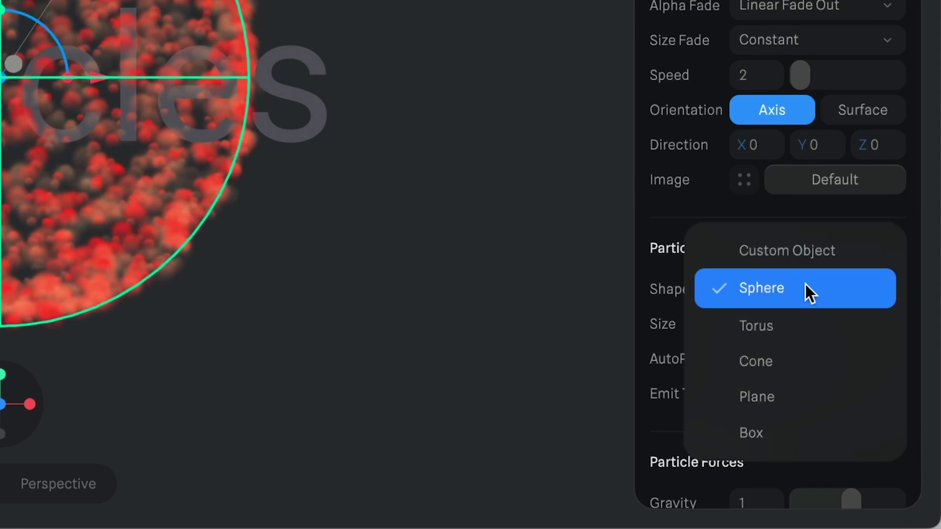
click(803, 258)
click(806, 323)
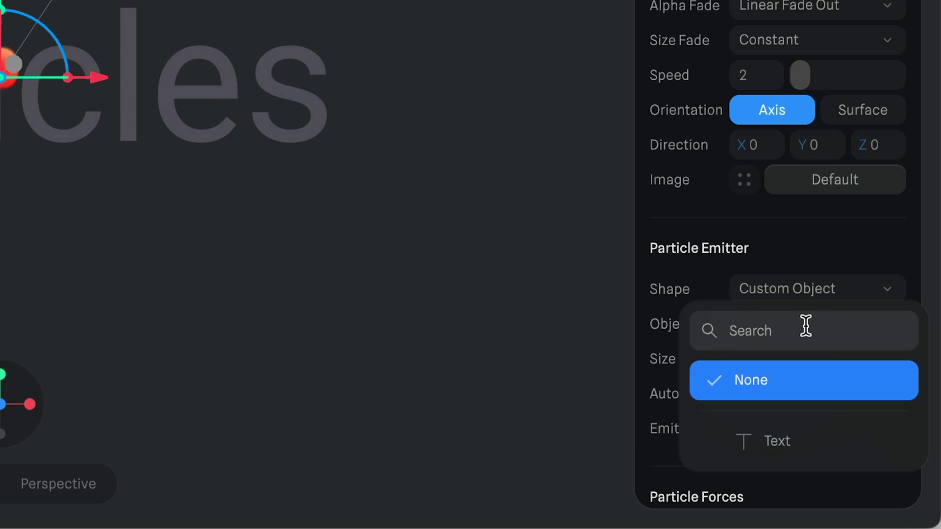
click(808, 441)
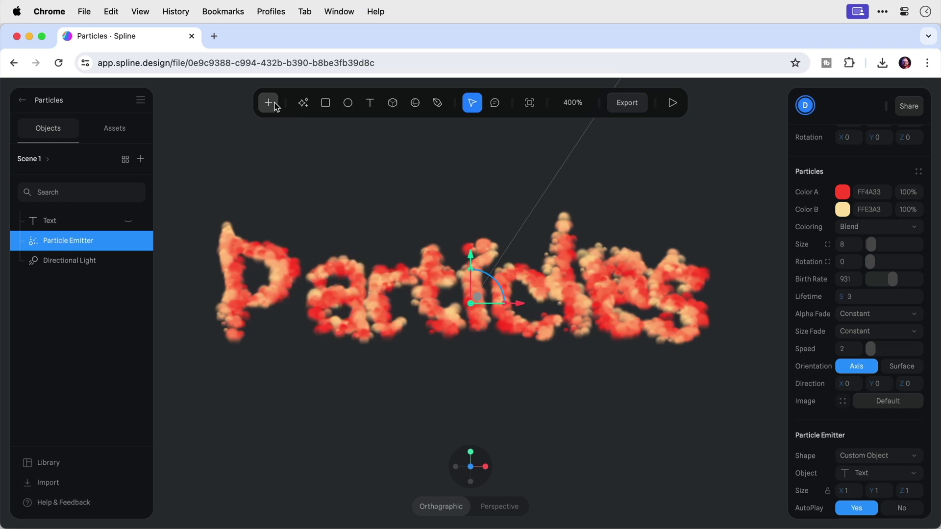
Step: Add a Particle Force collider with a Sphere shape and nudge it along X to about -0.51
click(269, 103)
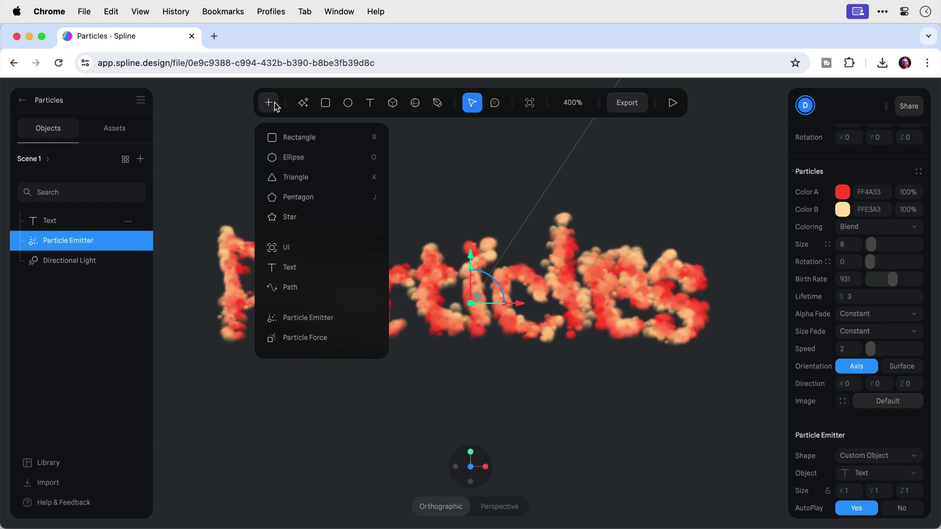
click(298, 339)
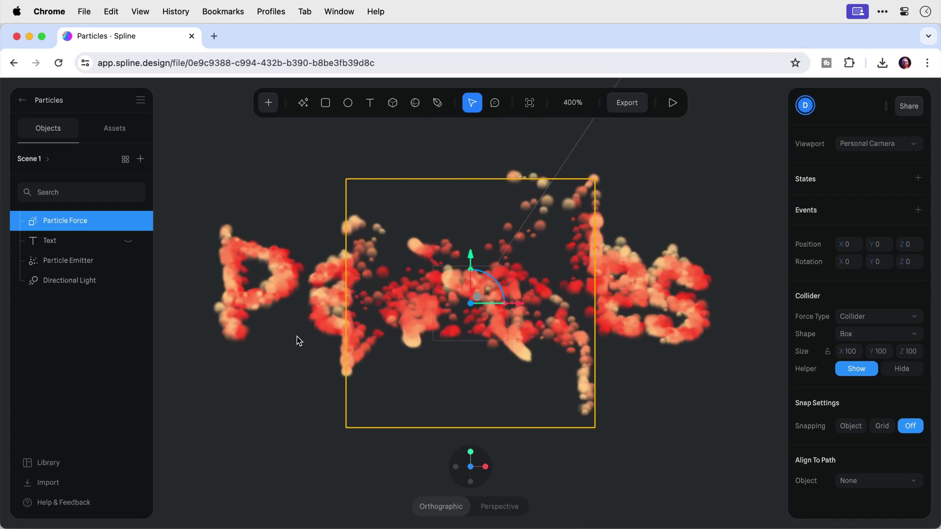
click(855, 335)
click(855, 354)
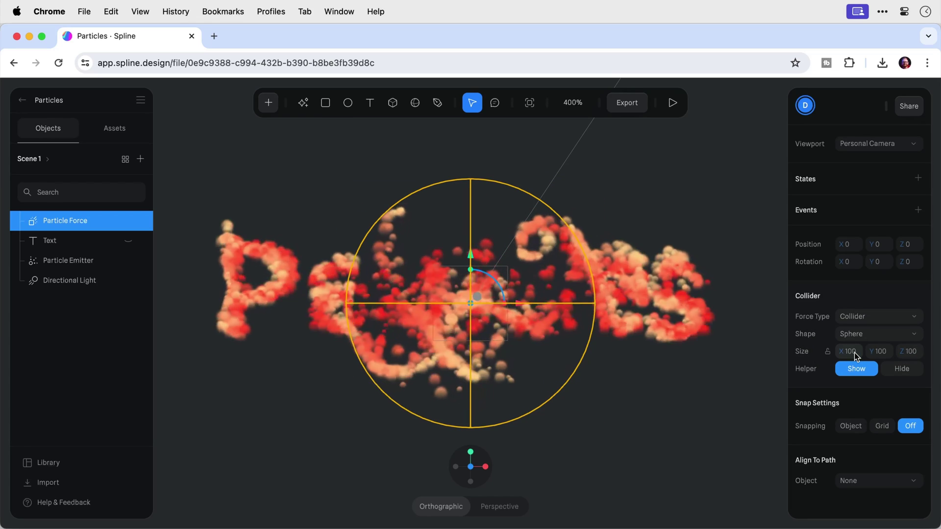
click(68, 260)
click(81, 225)
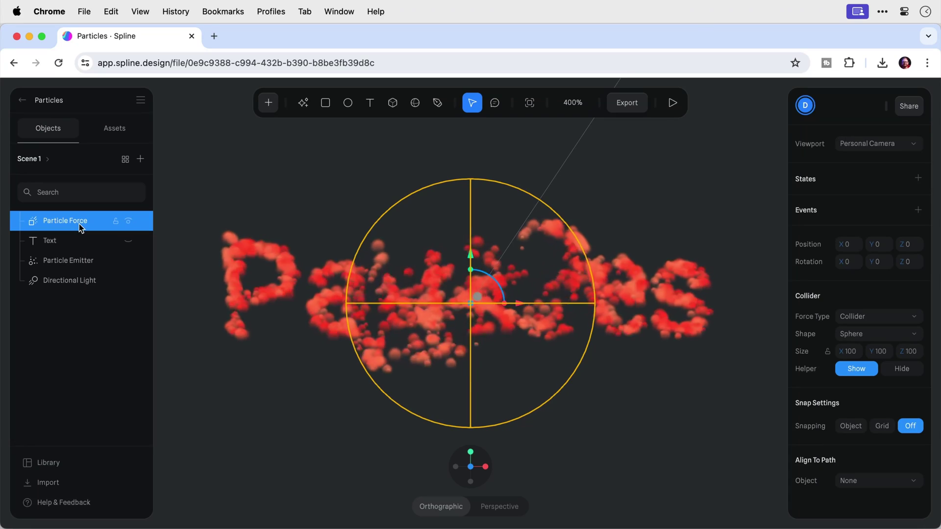
mouse_move(519, 306)
mouse_down()
mouse_move(332, 306)
mouse_move(694, 304)
mouse_move(511, 306)
mouse_up()
Step: Give the particle force a Follow event targeting the cursor with damping 5, and preview the scene
click(918, 211)
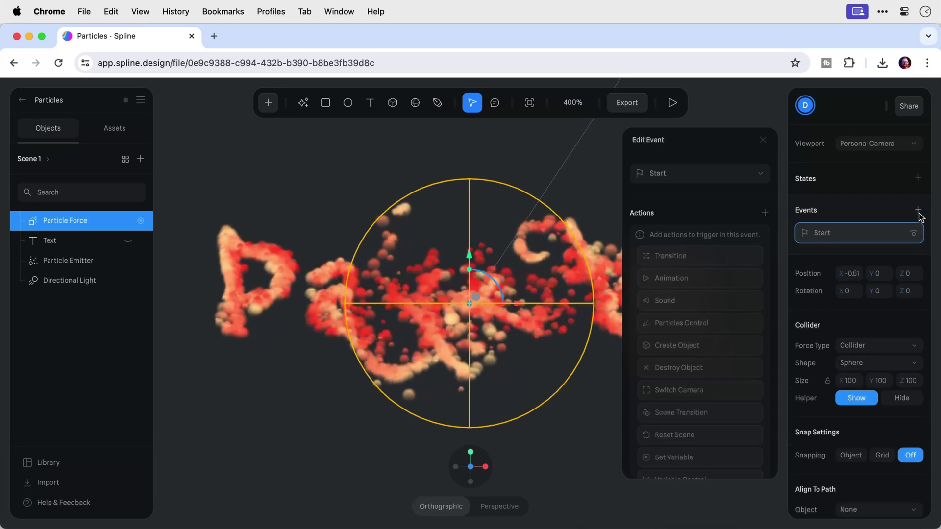
click(736, 176)
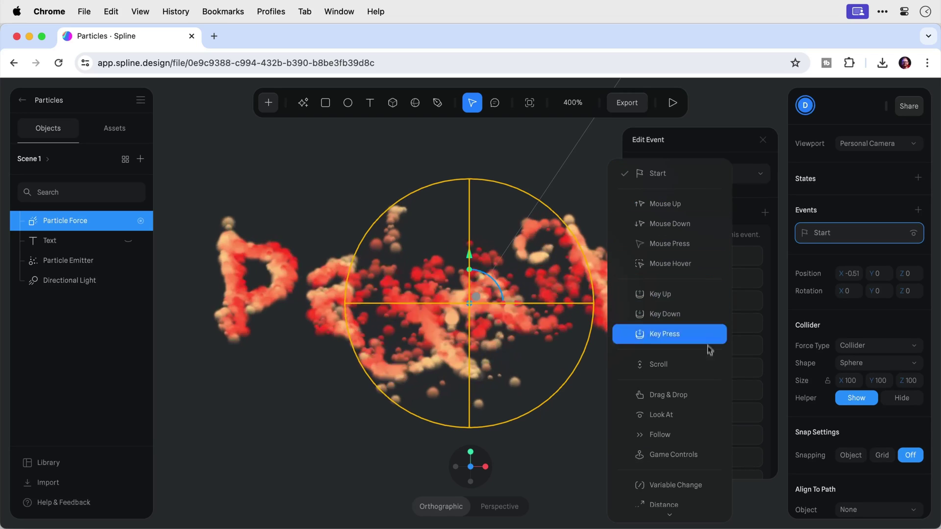
click(706, 436)
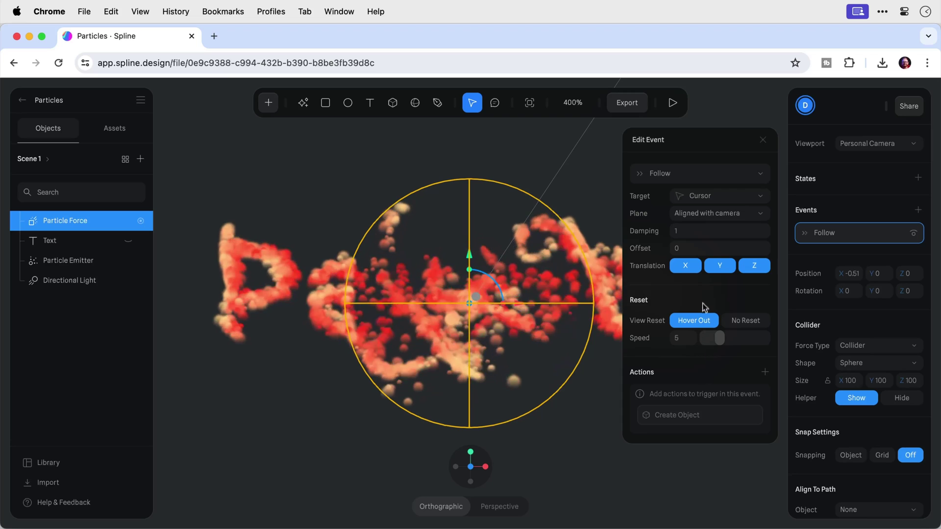
click(701, 231)
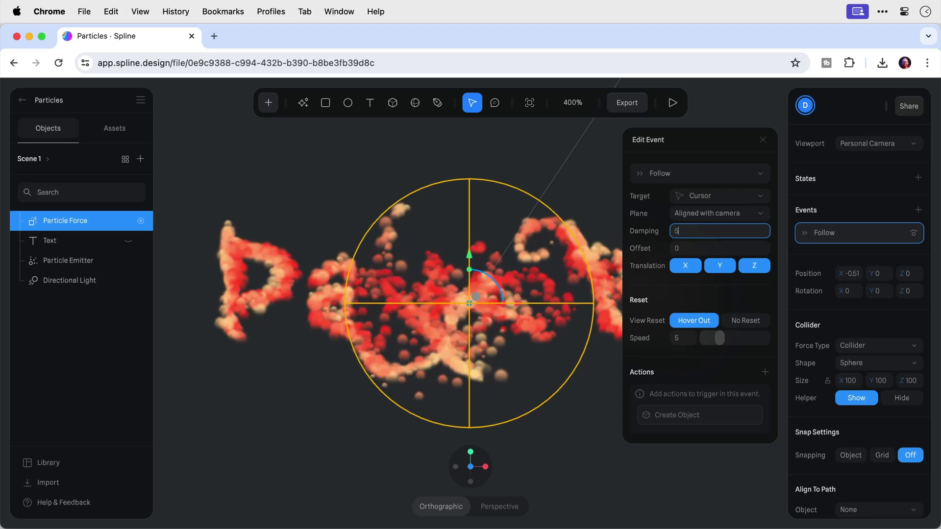
key(Return)
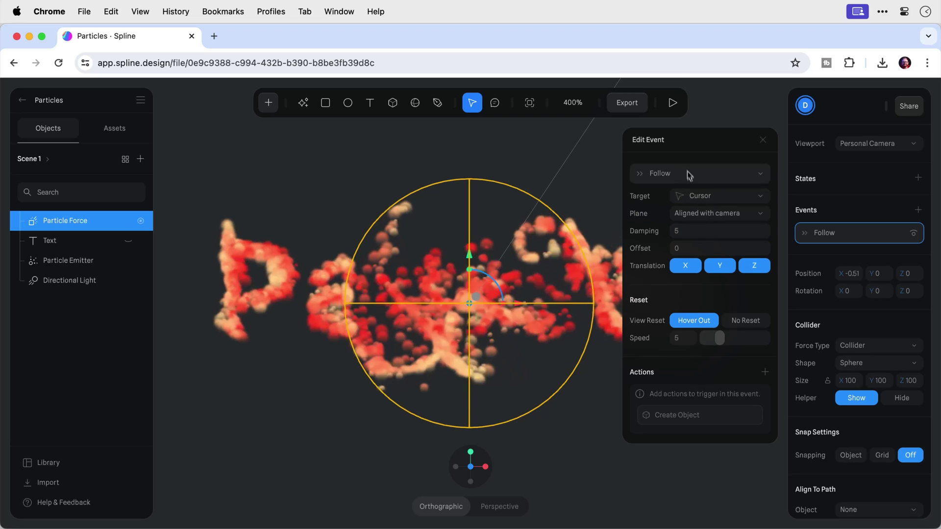
click(673, 104)
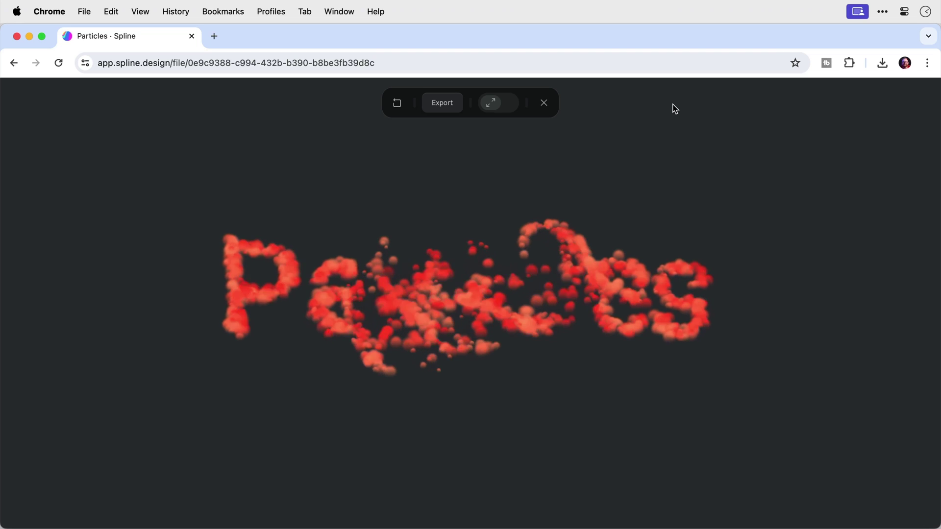